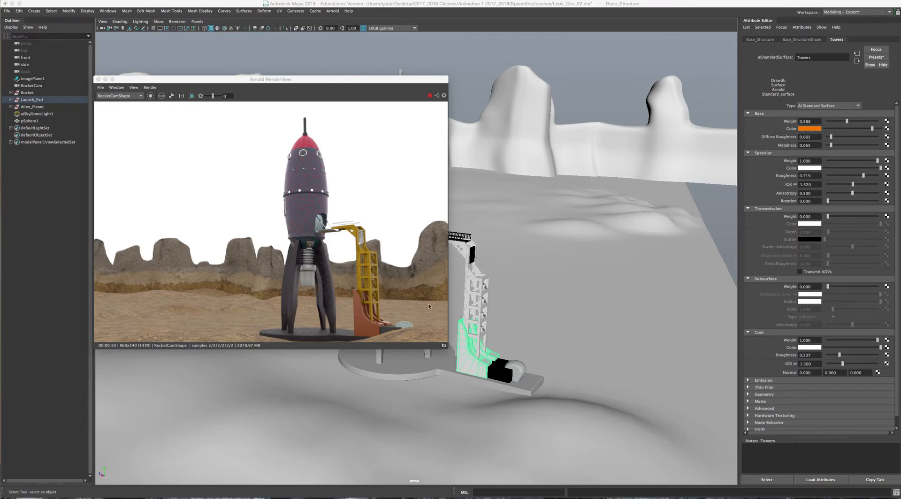
- Inspect the attributes of the rocket's legs, shell and nose, and of the ground's Terrain material
{"action": "left_click", "coordinate": [328, 282]}
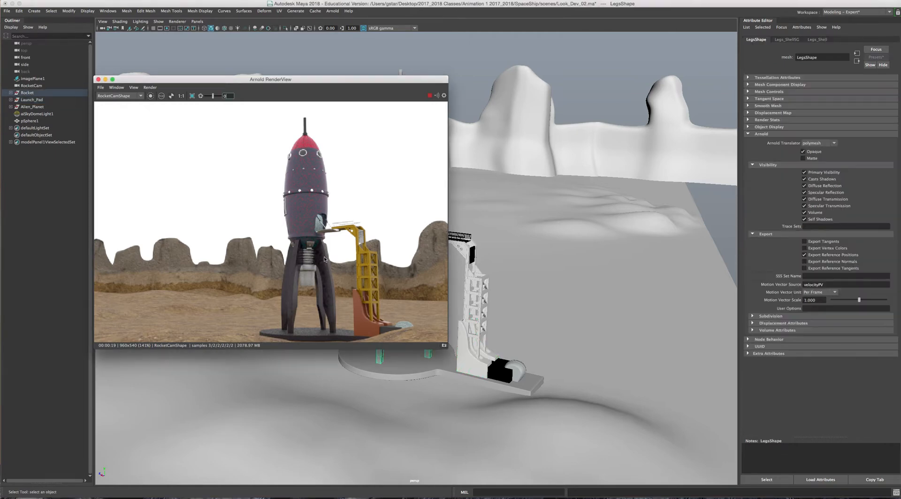
{"action": "left_click", "coordinate": [297, 214]}
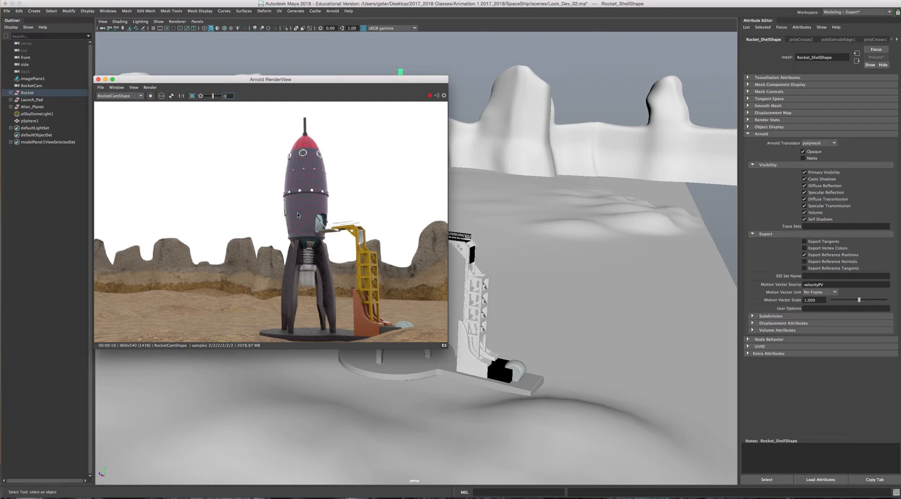
{"action": "left_click", "coordinate": [303, 142]}
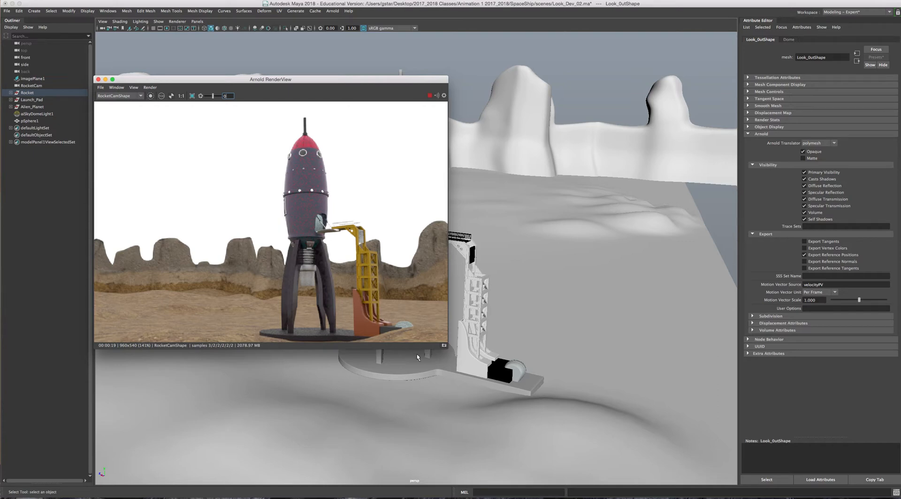
{"action": "left_click", "coordinate": [519, 287]}
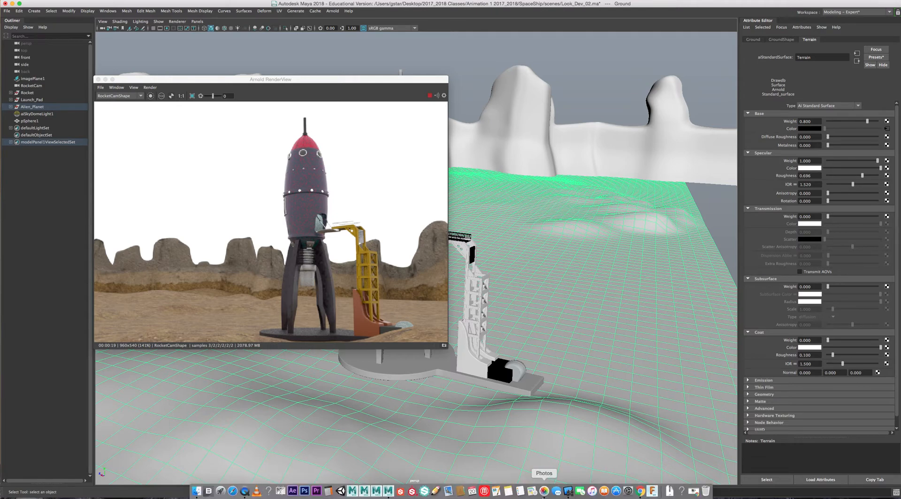
- Switch to Finder and open the sourceimages folder at Desktop, 2017_2018 Classes, Animation 1 2017_2018, SpaceShip
{"action": "mouse_move", "coordinate": [377, 496]}
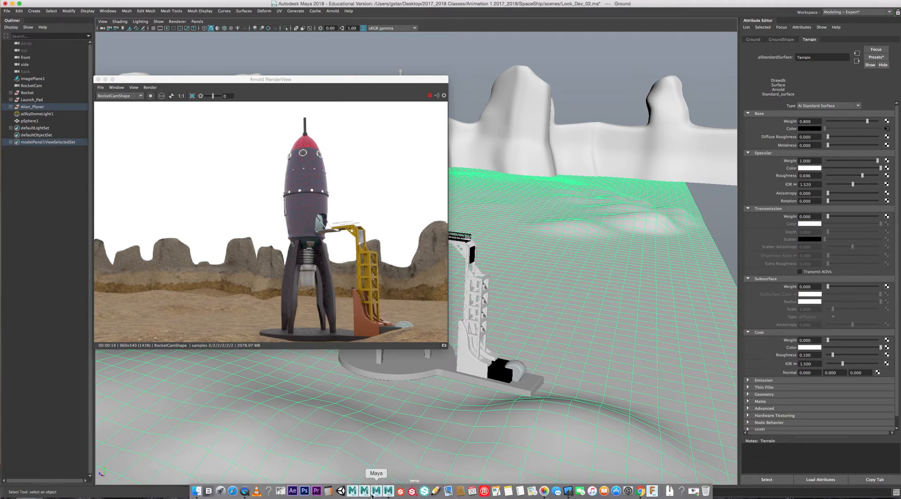
{"action": "left_click", "coordinate": [196, 491]}
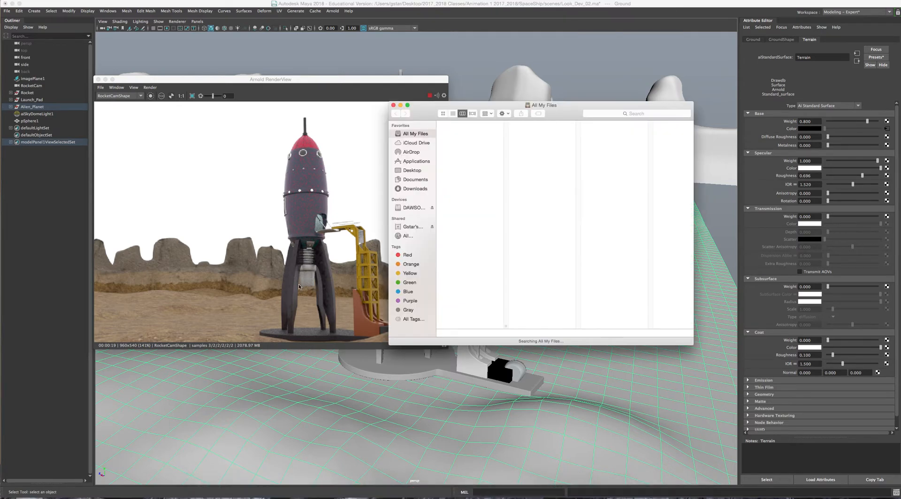
{"action": "left_click", "coordinate": [413, 171]}
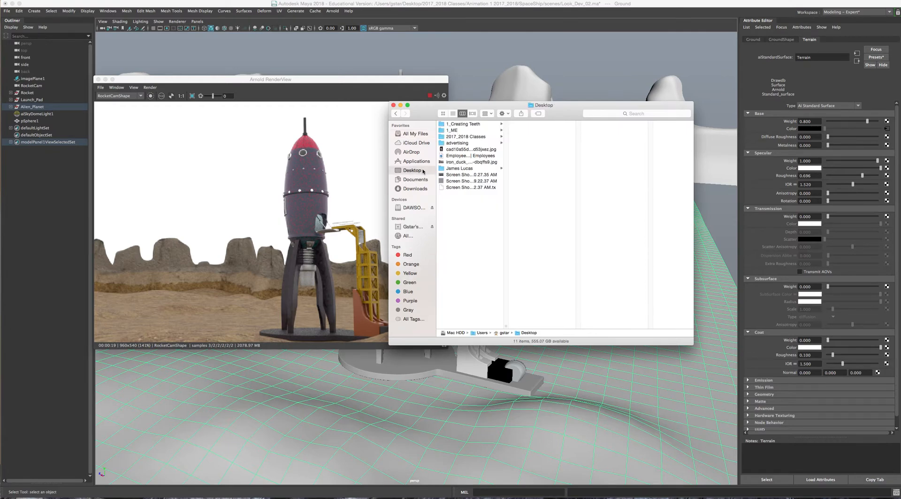
{"action": "left_click", "coordinate": [458, 137]}
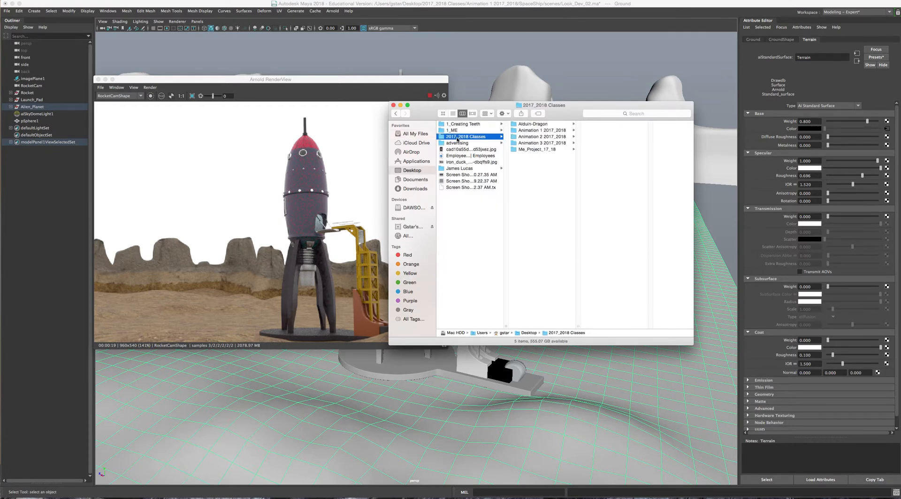
{"action": "left_click", "coordinate": [545, 131]}
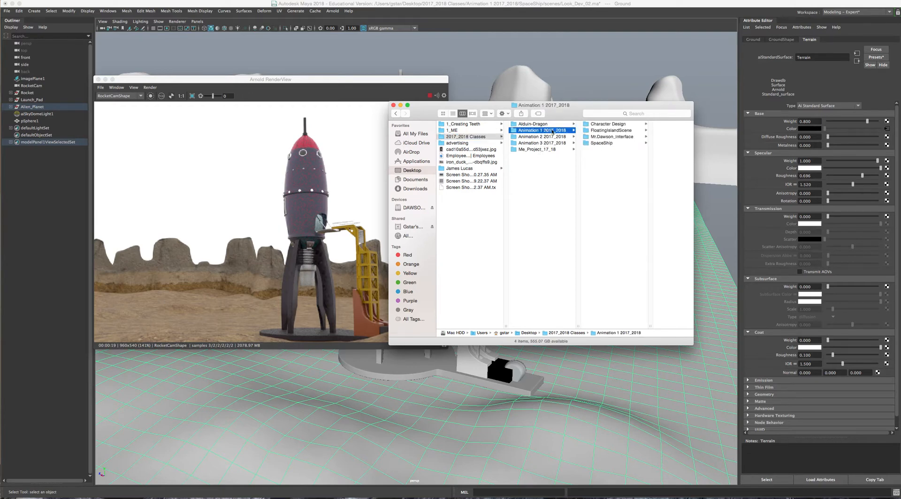
{"action": "left_click", "coordinate": [597, 144]}
{"action": "left_click", "coordinate": [635, 206]}
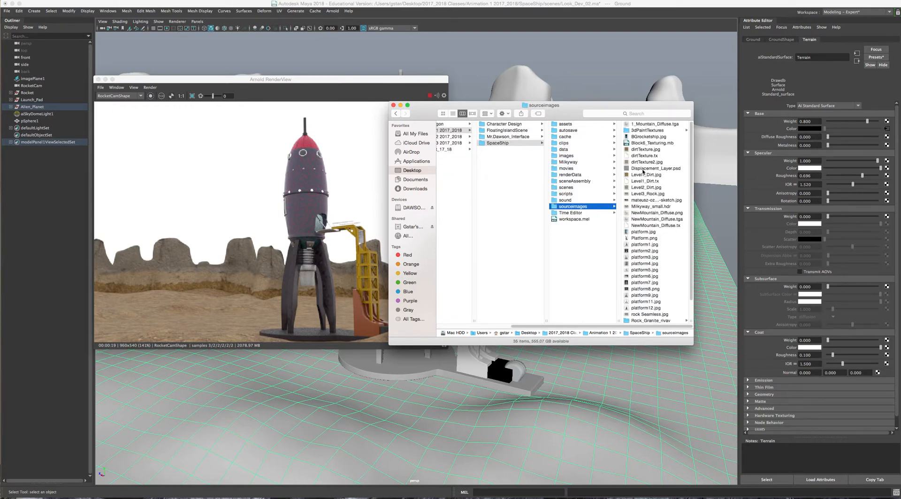
- Preview the Displacement_Layer.psd texture at a larger size and close the preview
{"action": "left_click", "coordinate": [639, 169]}
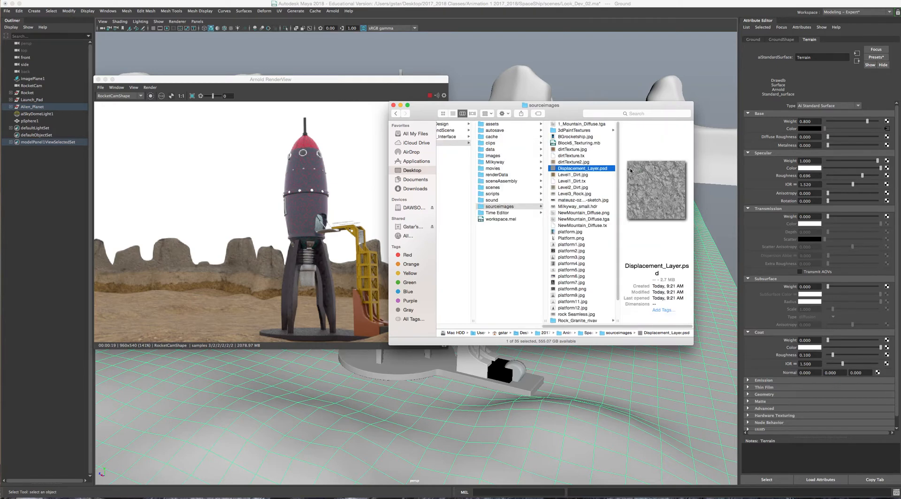
{"action": "key", "text": "space"}
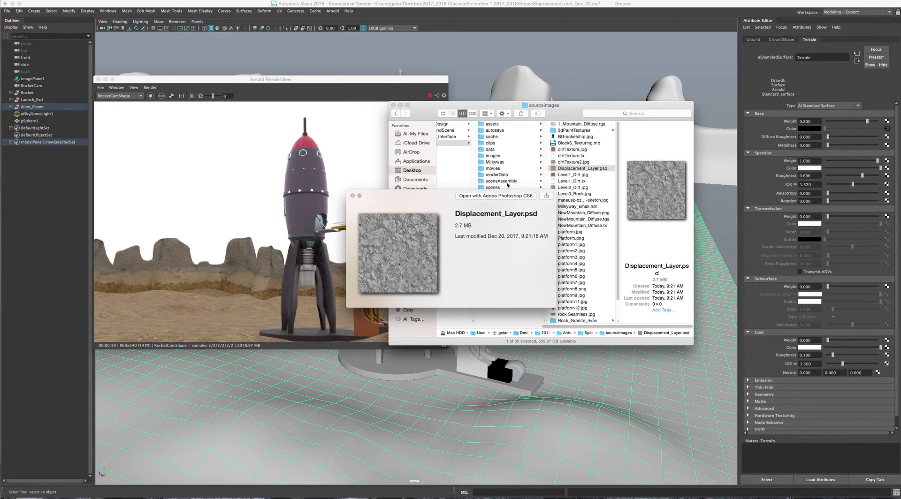
{"action": "left_click", "coordinate": [353, 196]}
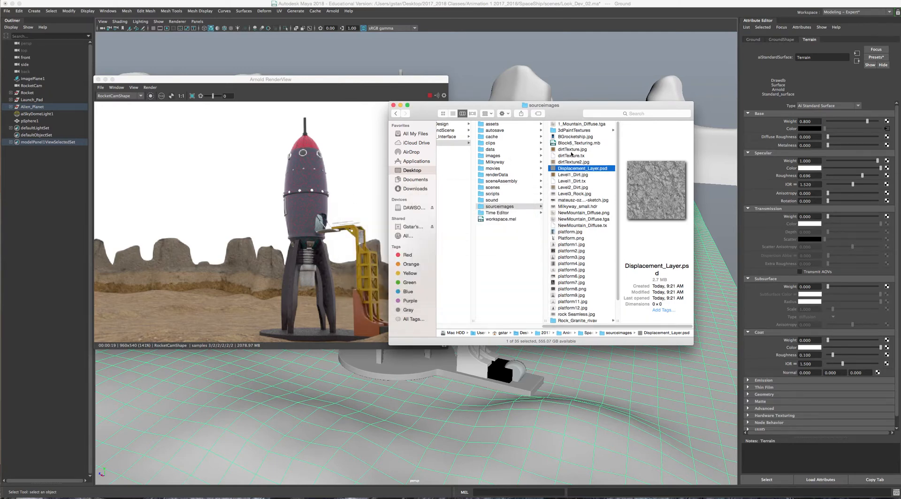
- Look through the texture previews in sourceimages, from 1_Mountain_Diffuse.tga to the sketch image, and return to Level1_Dirt.jpg
{"action": "left_click", "coordinate": [574, 125]}
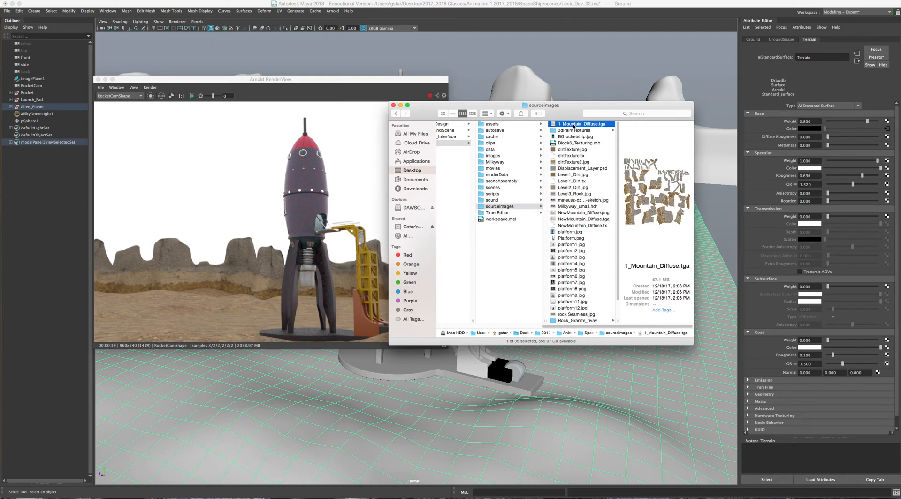
{"action": "key", "text": "Down"}
{"action": "key", "text": "Down"}
{"action": "key", "text": "Down"}
{"action": "key", "text": "Down"}
{"action": "key", "text": "Down"}
{"action": "key", "text": "Down"}
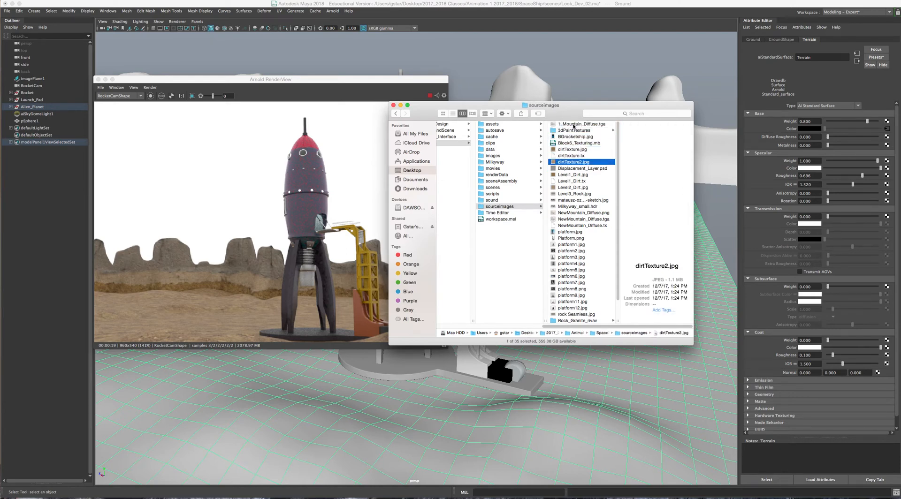
{"action": "key", "text": "Down"}
{"action": "key", "text": "Down"}
{"action": "key", "text": "Down"}
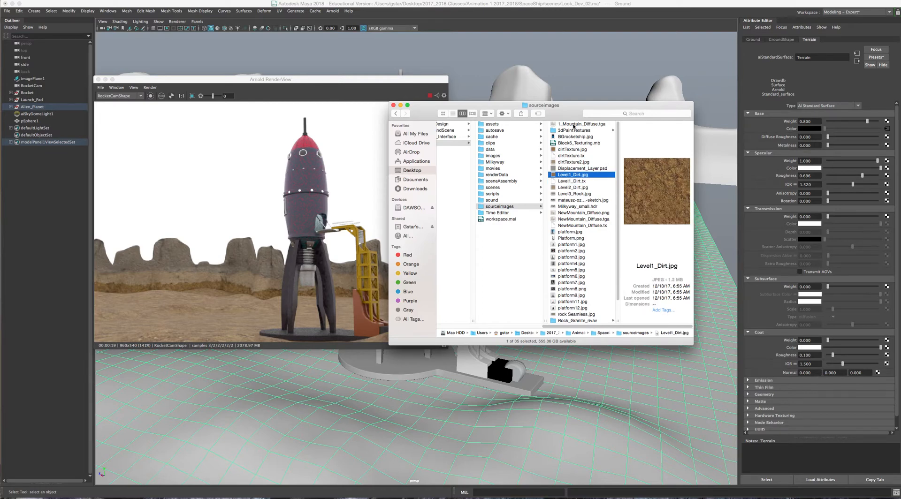
{"action": "key", "text": "Down"}
{"action": "key", "text": "Down"}
{"action": "key", "text": "Down"}
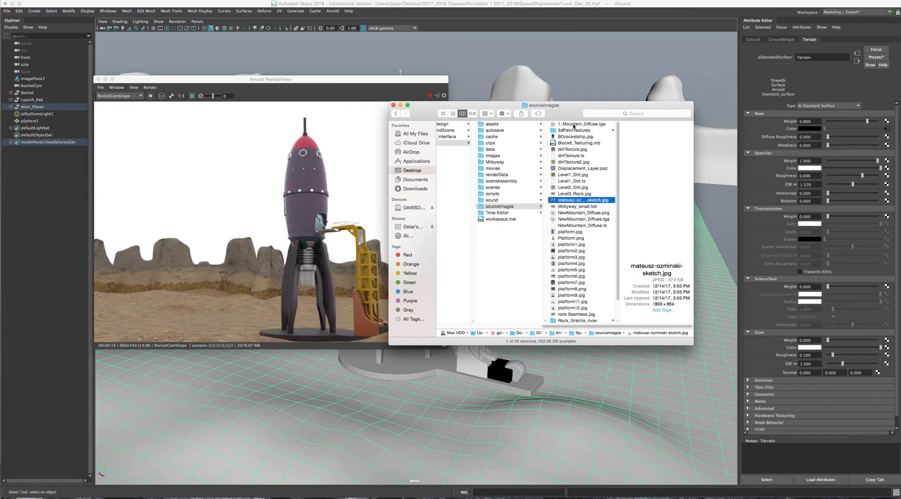
{"action": "key", "text": "Up"}
{"action": "key", "text": "Up"}
{"action": "key", "text": "Up"}
{"action": "key", "text": "Up"}
- Switch to Photoshop and open the recently used Level1_Dirt.jpg texture
{"action": "mouse_move", "coordinate": [337, 497]}
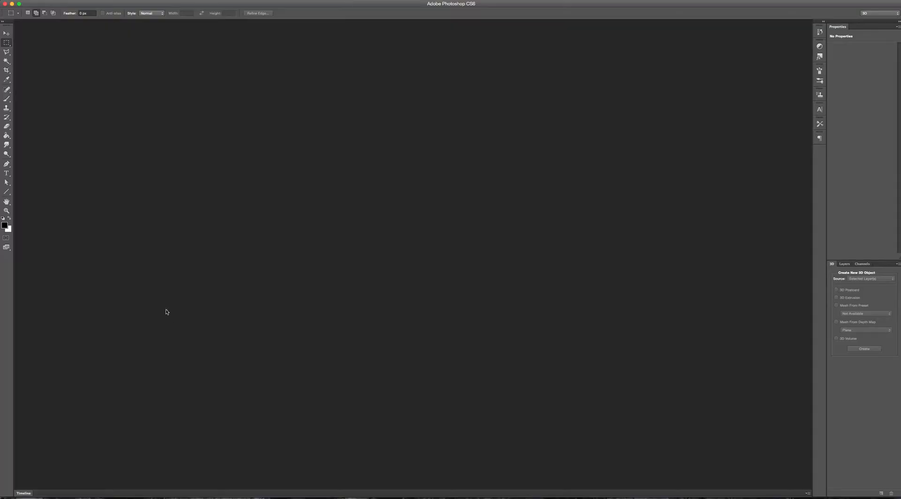
{"action": "left_click", "coordinate": [55, 0]}
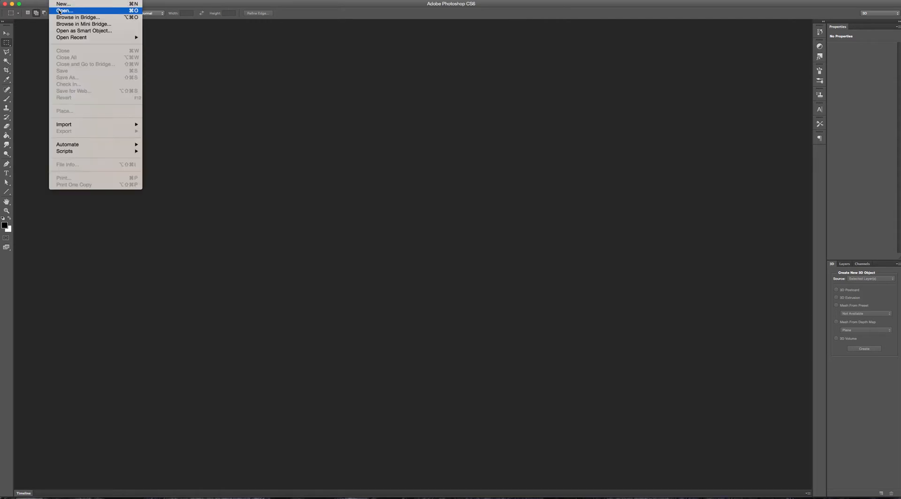
{"action": "mouse_move", "coordinate": [69, 37]}
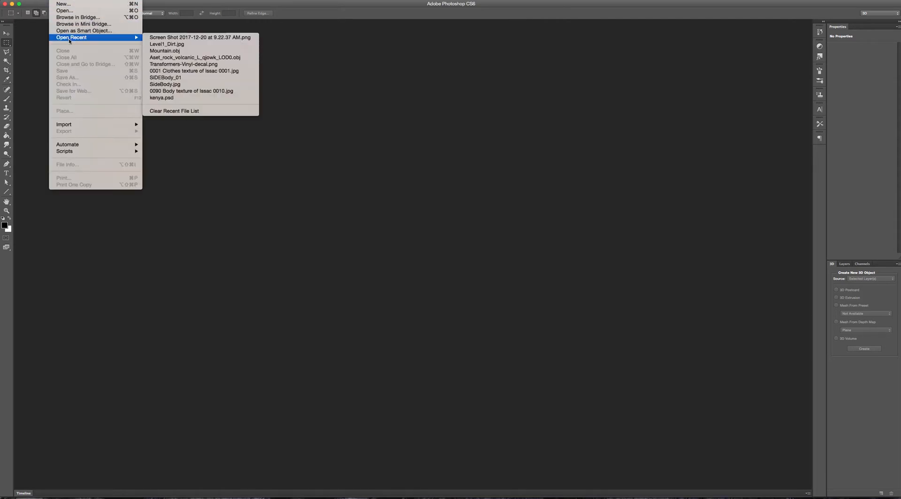
{"action": "left_click", "coordinate": [162, 44]}
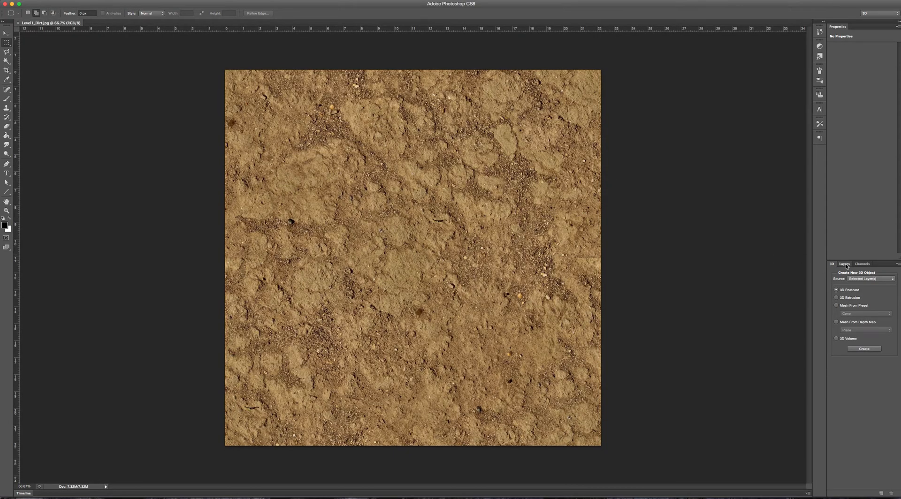
- Convert the locked Background of the dirt image into a regular layer named Layer 0
{"action": "left_click", "coordinate": [845, 264]}
{"action": "double_click", "coordinate": [860, 306]}
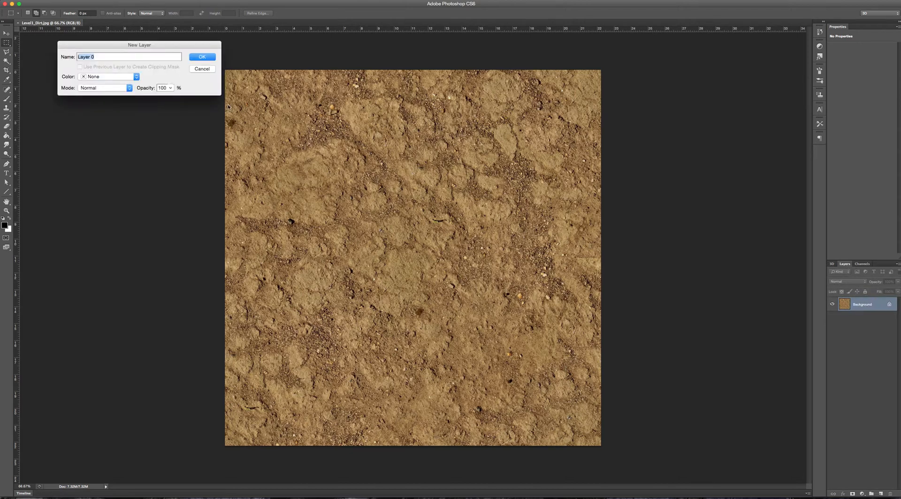
{"action": "left_click", "coordinate": [203, 57]}
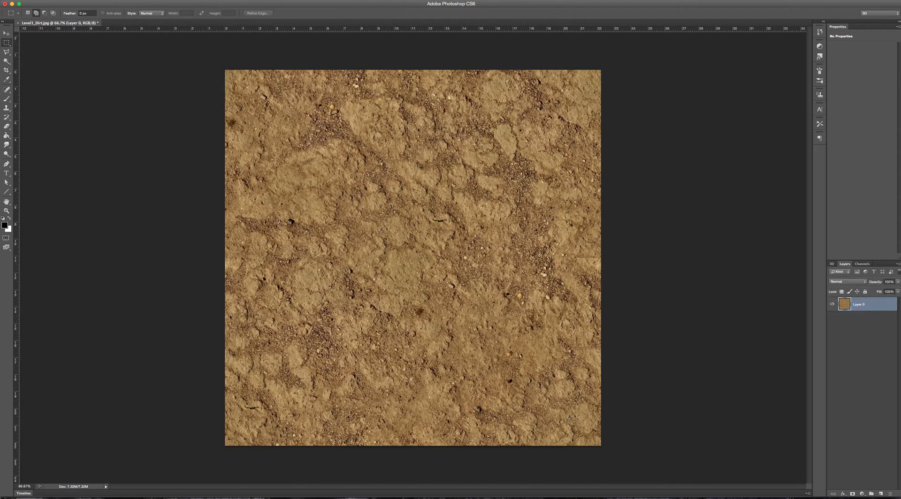
- Desaturate the dirt texture layer to greyscale
{"action": "left_click", "coordinate": [114, 2]}
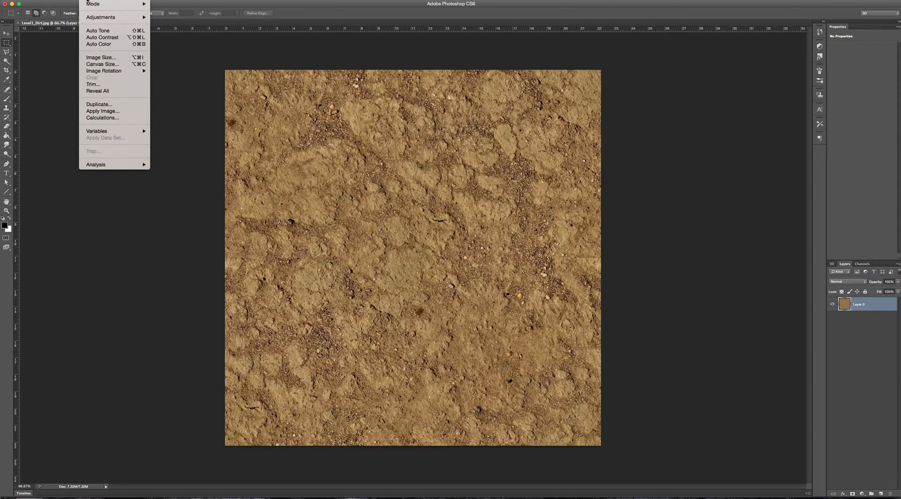
{"action": "mouse_move", "coordinate": [108, 17]}
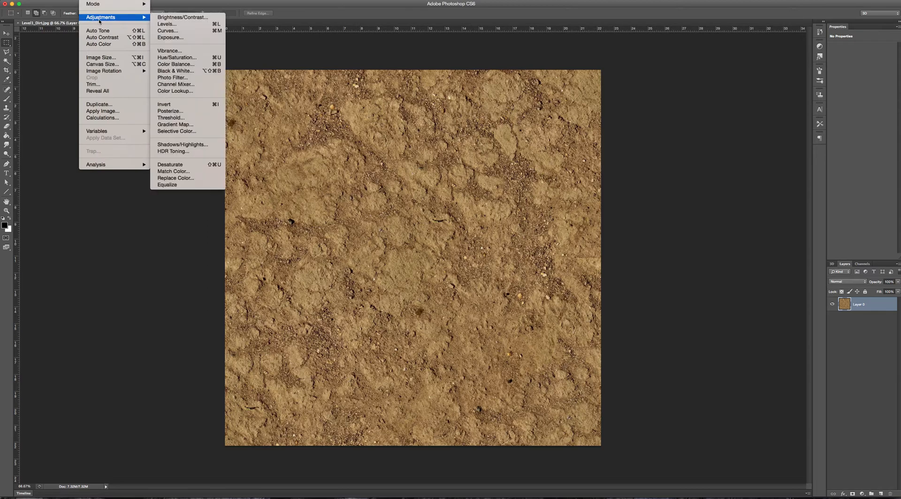
{"action": "left_click", "coordinate": [170, 164]}
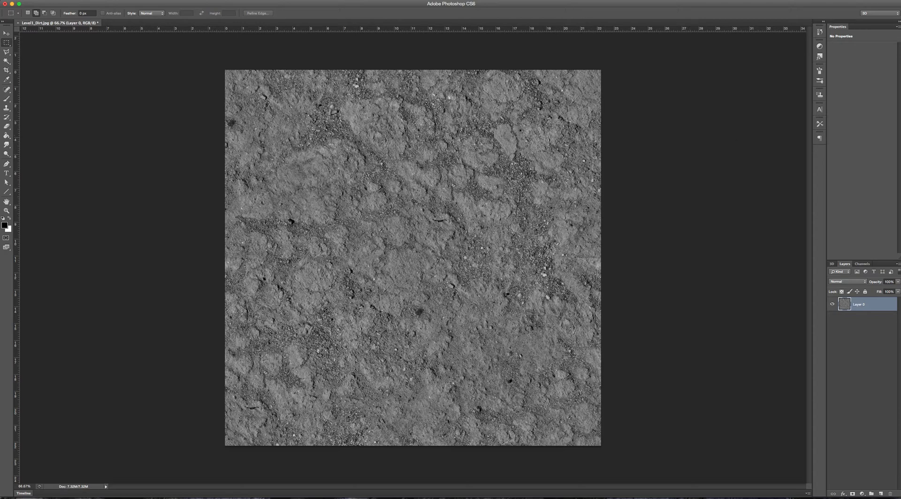
- Apply a Levels adjustment to the grey dirt texture with midtone input 0.88 and white input 191
{"action": "left_click", "coordinate": [162, 1]}
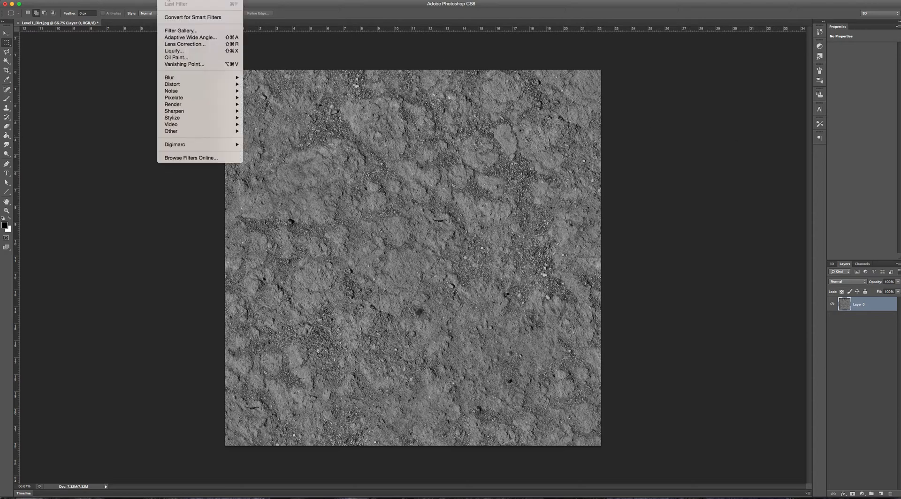
{"action": "mouse_move", "coordinate": [92, 1]}
{"action": "mouse_move", "coordinate": [95, 18]}
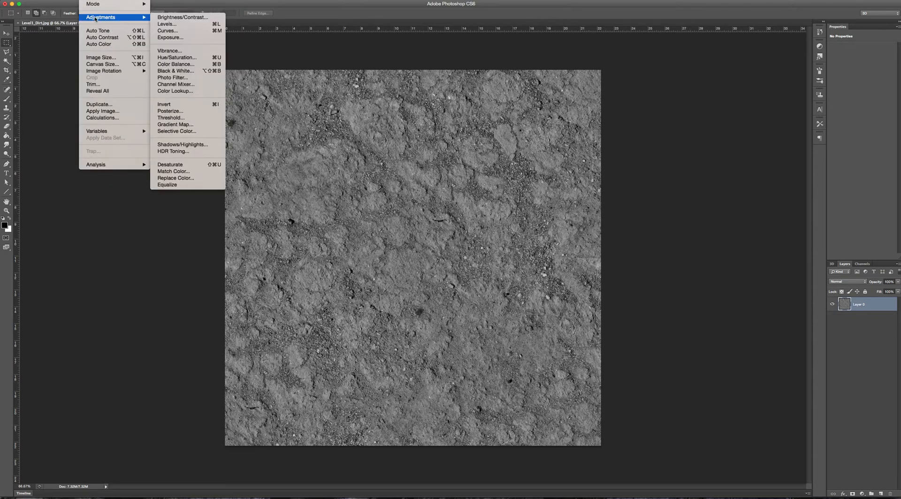
{"action": "left_click", "coordinate": [176, 25]}
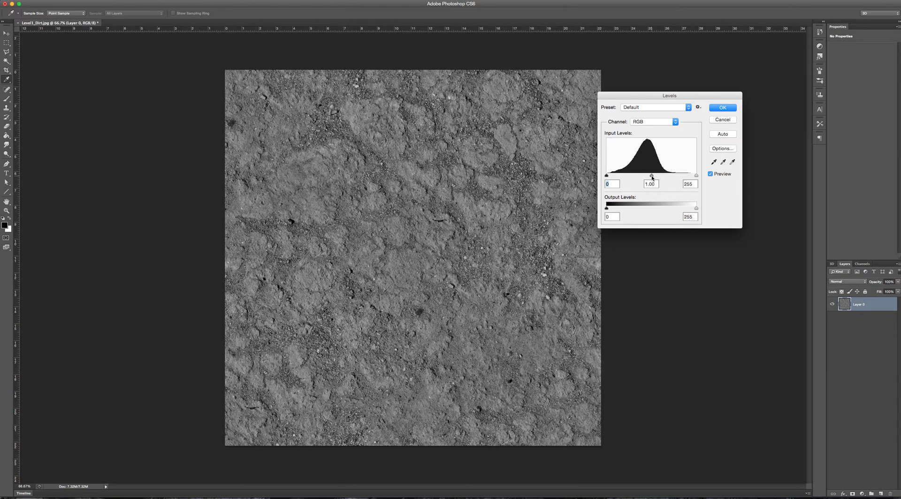
{"action": "left_click_drag", "start_coordinate": [652, 177], "coordinate": [674, 178]}
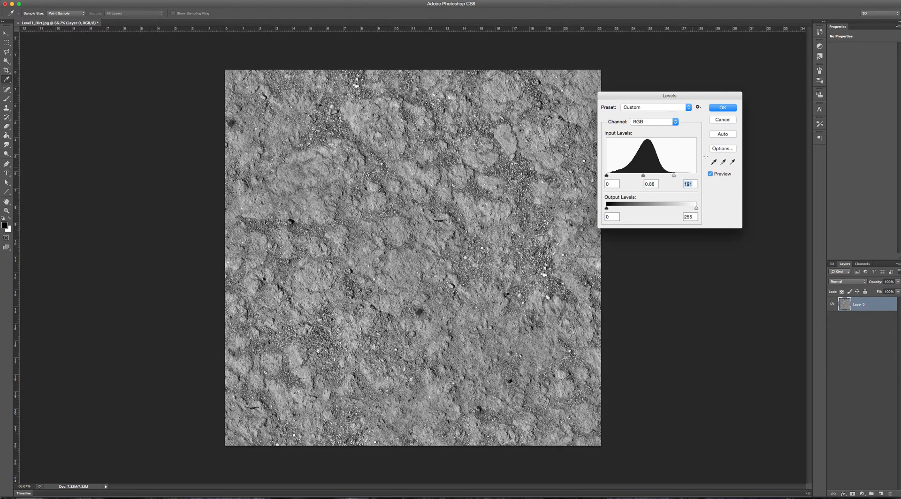
{"action": "left_click", "coordinate": [722, 108]}
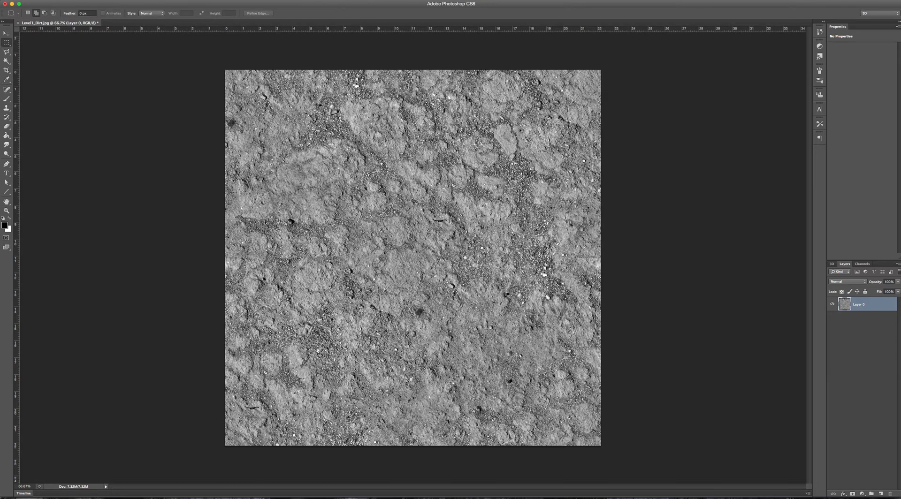
- Save the grey dirt texture in the sourceimages folder as a 24 bits/pixel Targa file named Terrain_Bump
{"action": "left_click", "coordinate": [56, 0]}
{"action": "left_click", "coordinate": [67, 78]}
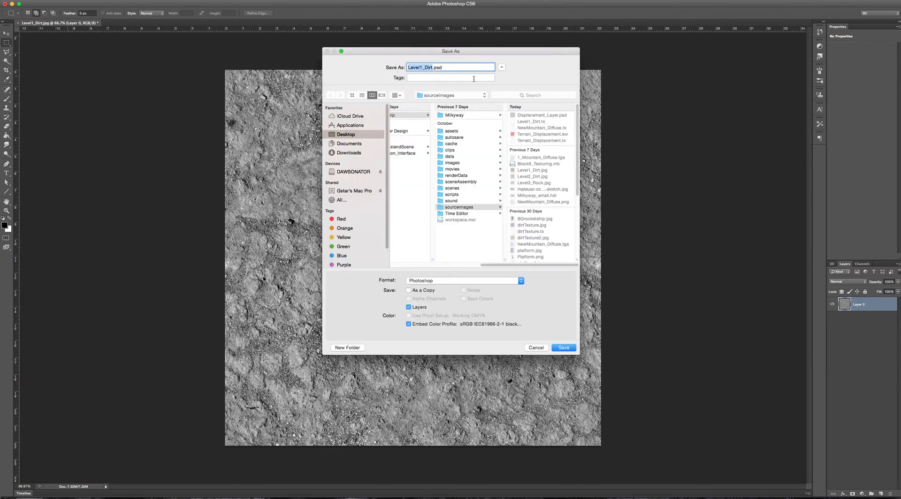
{"action": "left_click", "coordinate": [462, 281]}
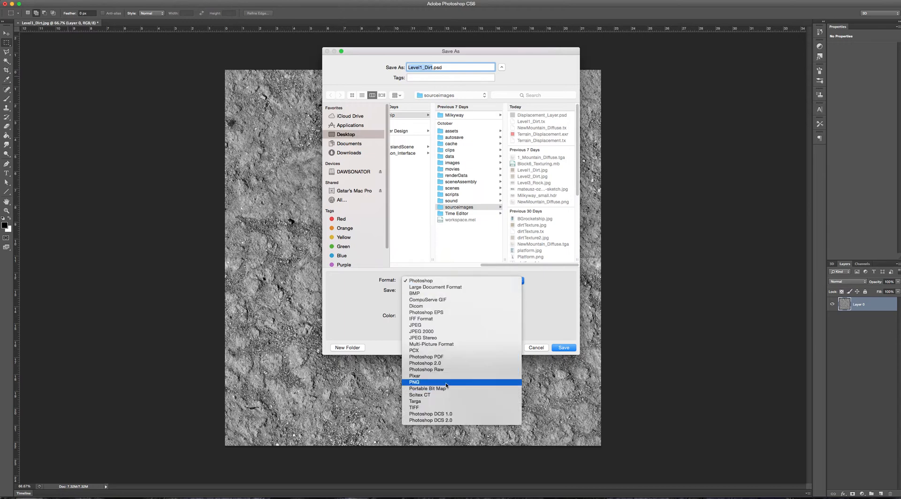
{"action": "left_click", "coordinate": [417, 402]}
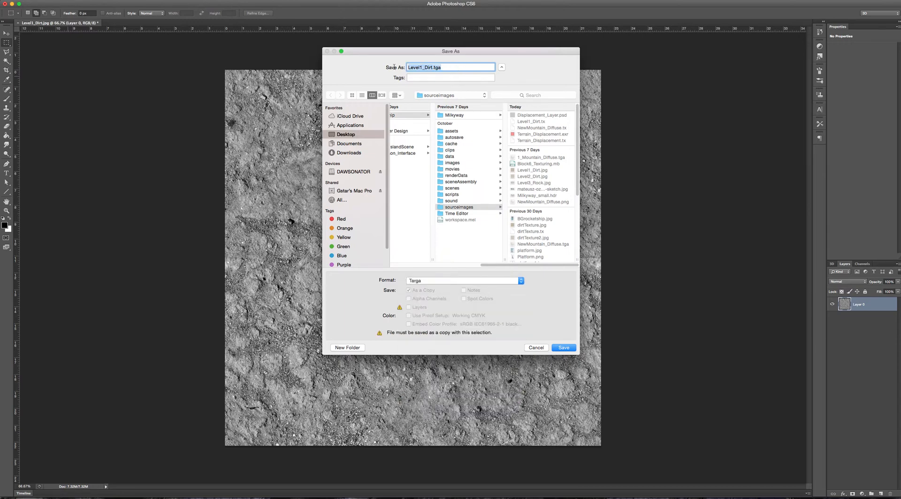
{"action": "type", "text": "Terrain_Bump"}
{"action": "key", "text": "Return"}
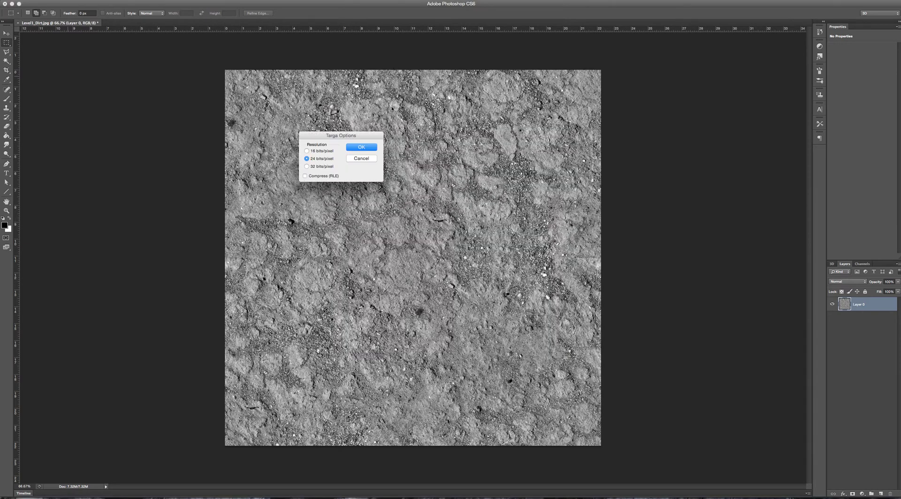
{"action": "left_click", "coordinate": [361, 147]}
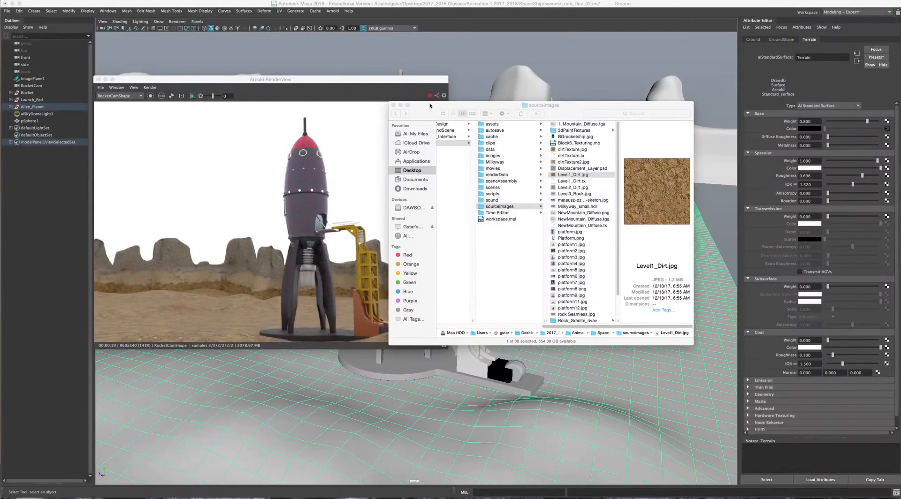
- Return to Maya, close the sourceimages folder window, and connect a File texture to the Terrain material's Bump Mapping
{"action": "left_click", "coordinate": [429, 107]}
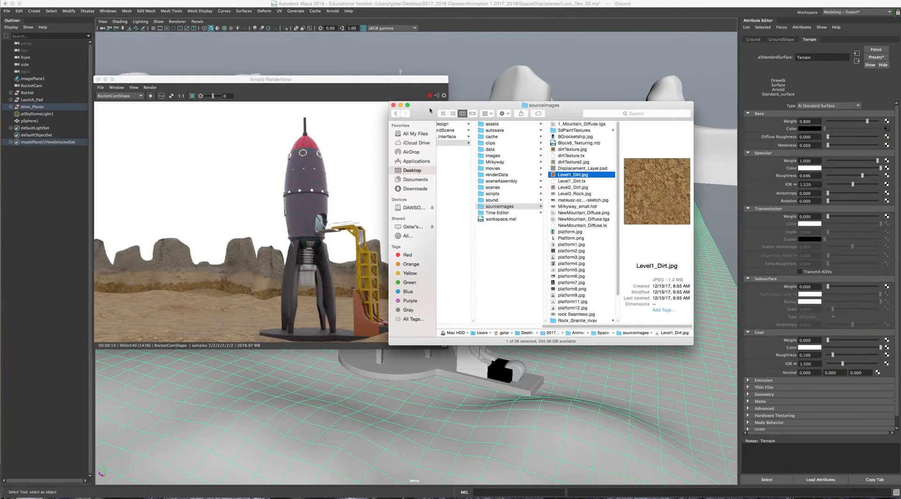
{"action": "left_click", "coordinate": [394, 105]}
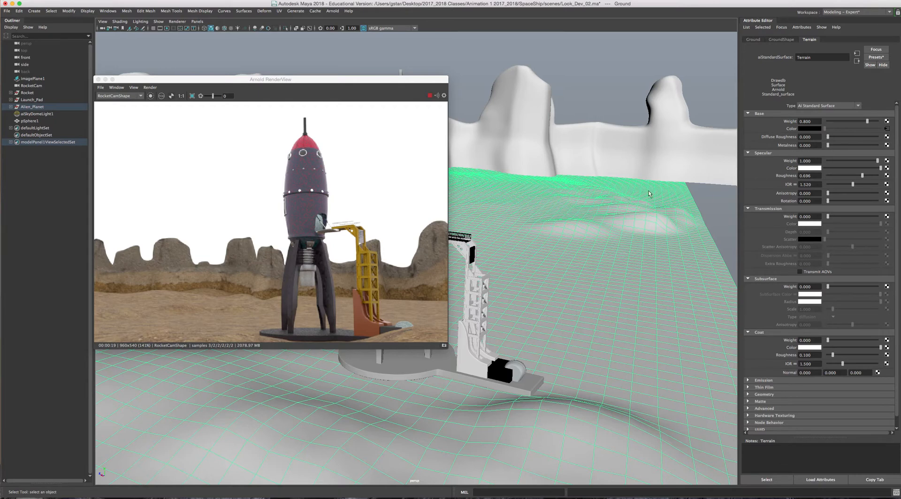
{"action": "scroll", "coordinate": [777, 189], "scroll_direction": "down", "scroll_amount": 1}
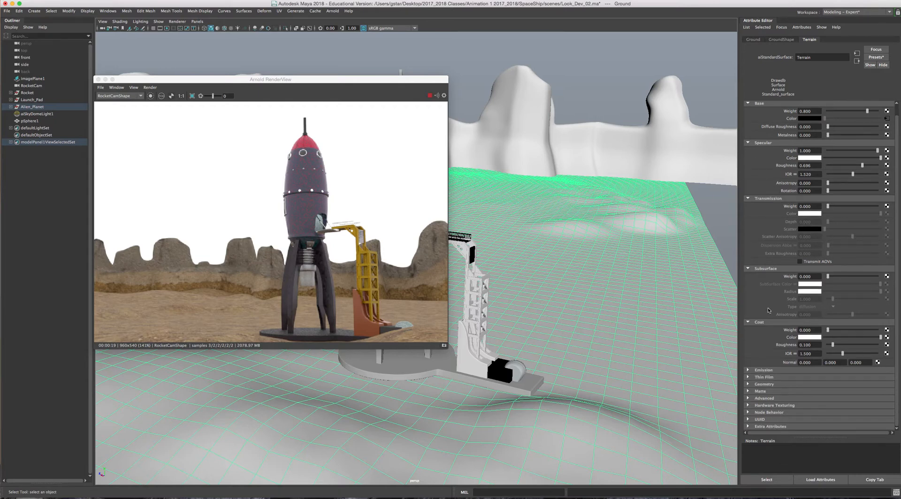
{"action": "left_click", "coordinate": [750, 384]}
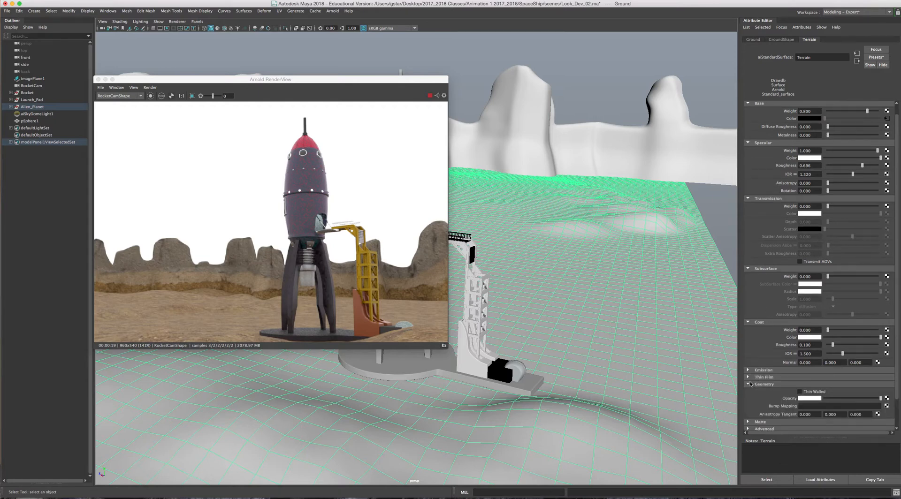
{"action": "scroll", "coordinate": [760, 386], "scroll_direction": "down", "scroll_amount": 2}
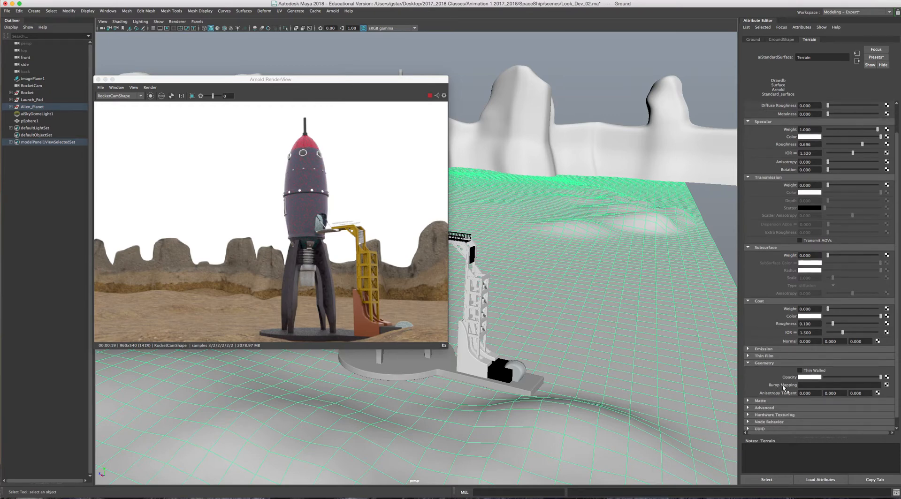
{"action": "left_click", "coordinate": [886, 385]}
{"action": "left_click", "coordinate": [359, 250]}
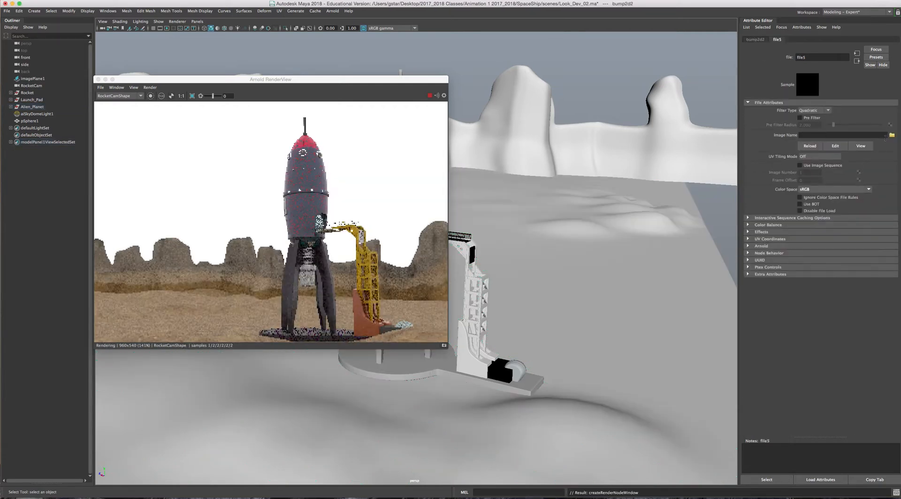
- Load the Terrain_Bump image from sourceimages into the bump's file texture, with all file types shown
{"action": "left_click", "coordinate": [892, 135]}
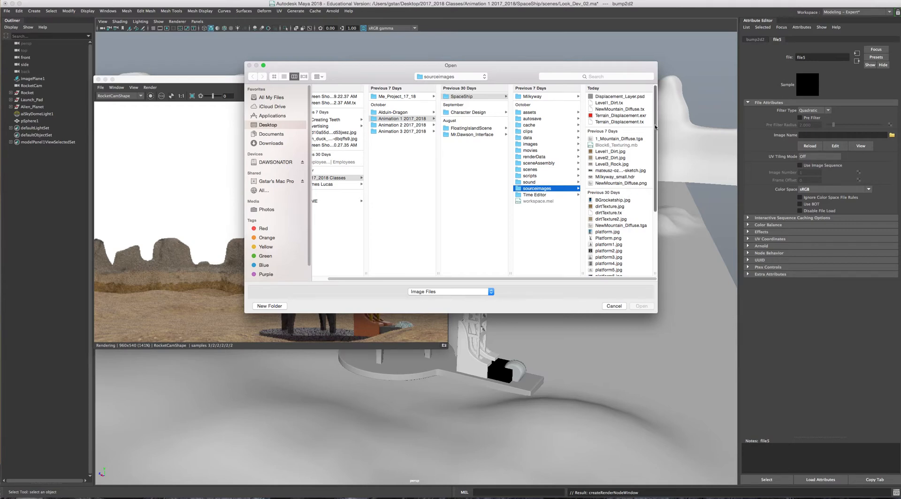
{"action": "left_click_drag", "start_coordinate": [656, 126], "coordinate": [652, 189]}
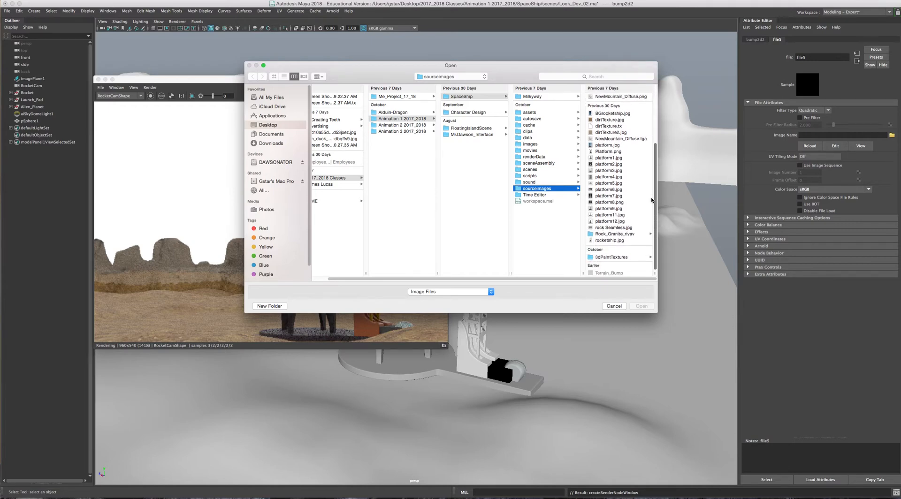
{"action": "left_click", "coordinate": [486, 293]}
{"action": "left_click", "coordinate": [459, 299]}
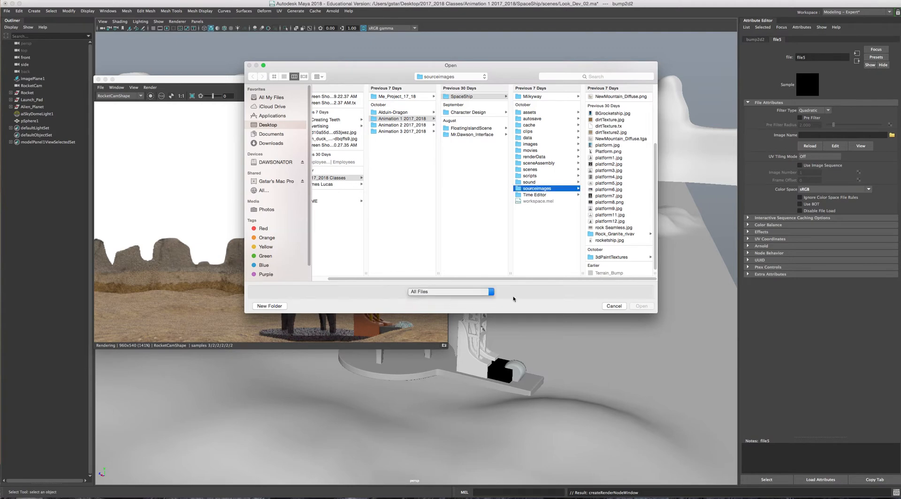
{"action": "left_click", "coordinate": [605, 273]}
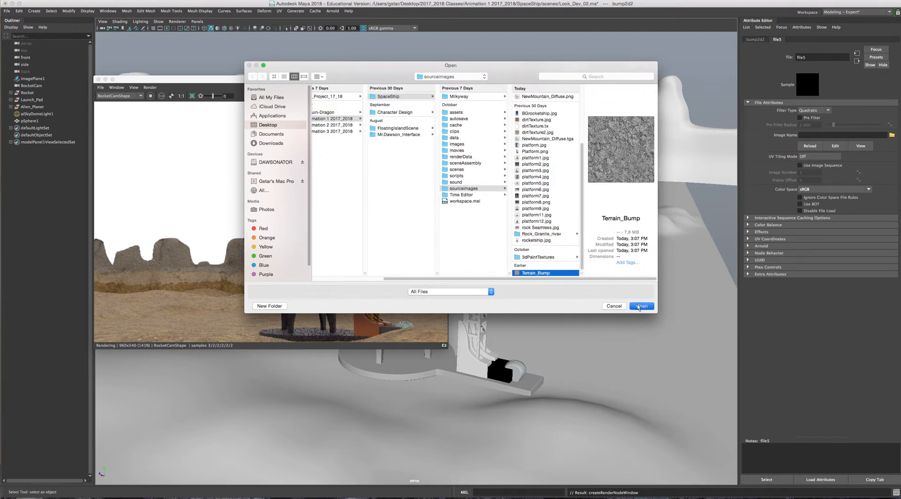
{"action": "left_click", "coordinate": [639, 307]}
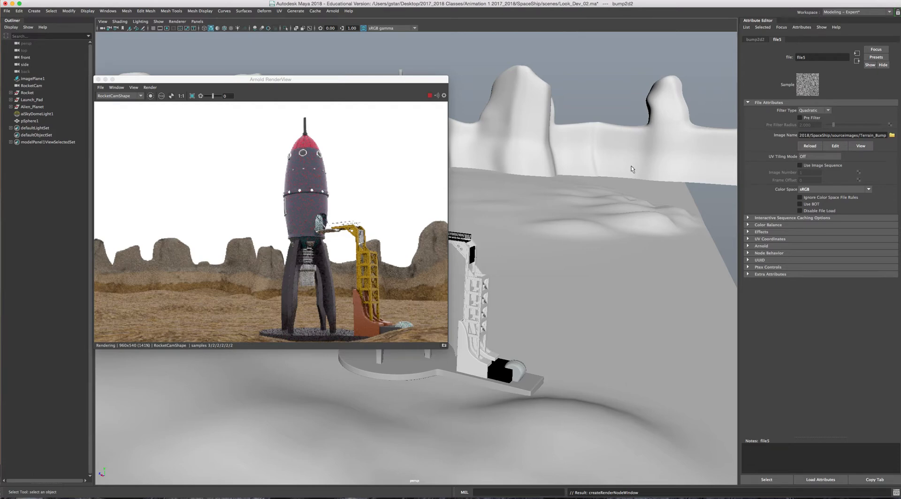
- Set Repeat UV to 8 by 8 on the place2dTexture node of the terrain's bump texture
{"action": "left_click", "coordinate": [752, 40]}
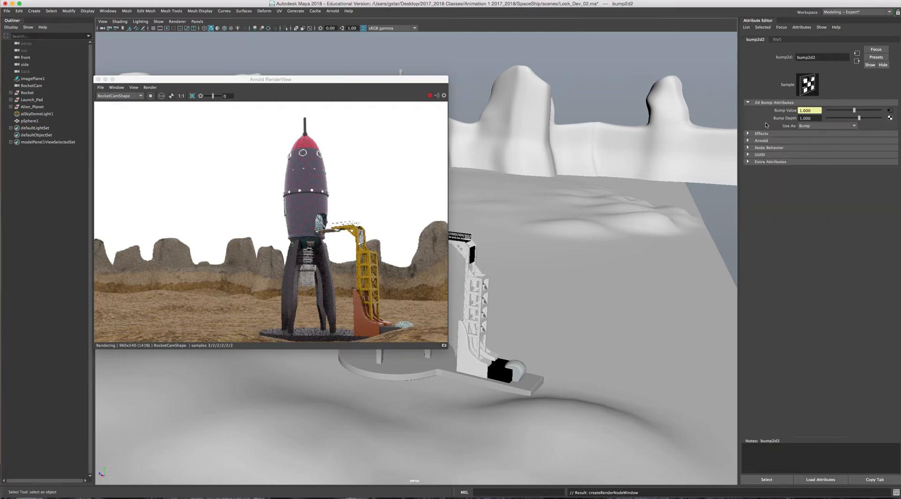
{"action": "left_click", "coordinate": [890, 113]}
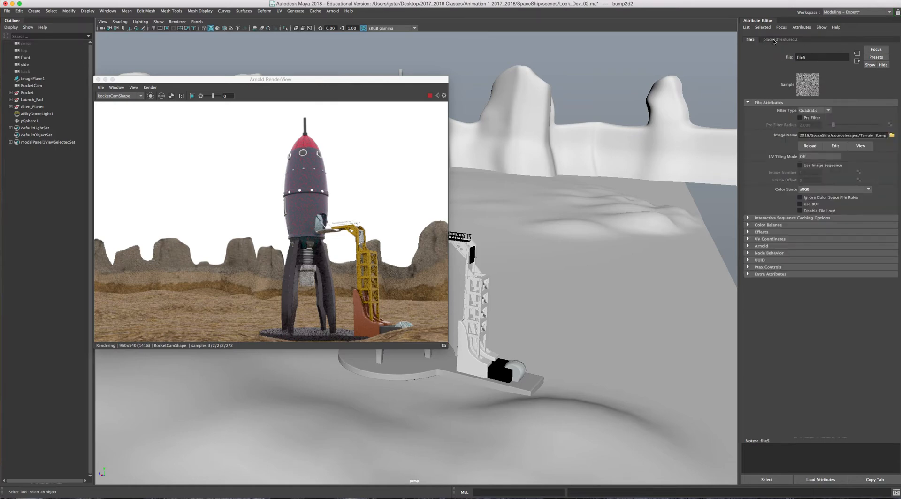
{"action": "left_click", "coordinate": [857, 61]}
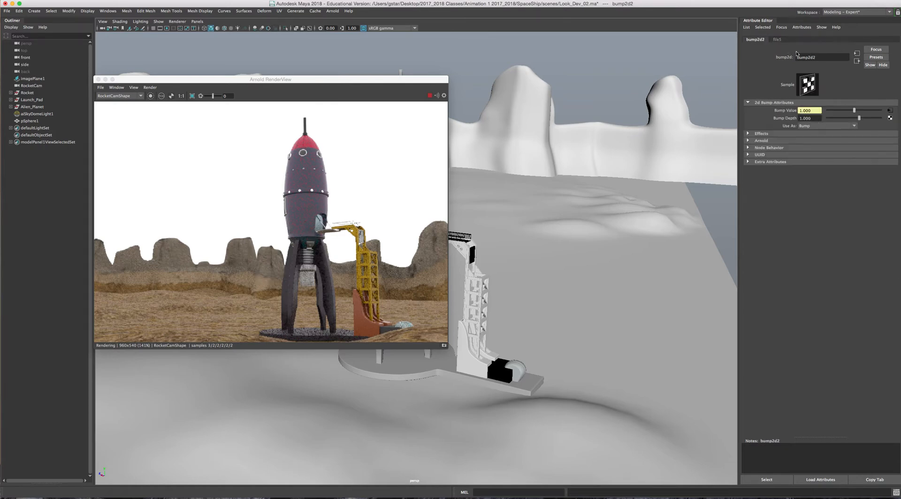
{"action": "left_click", "coordinate": [682, 318]}
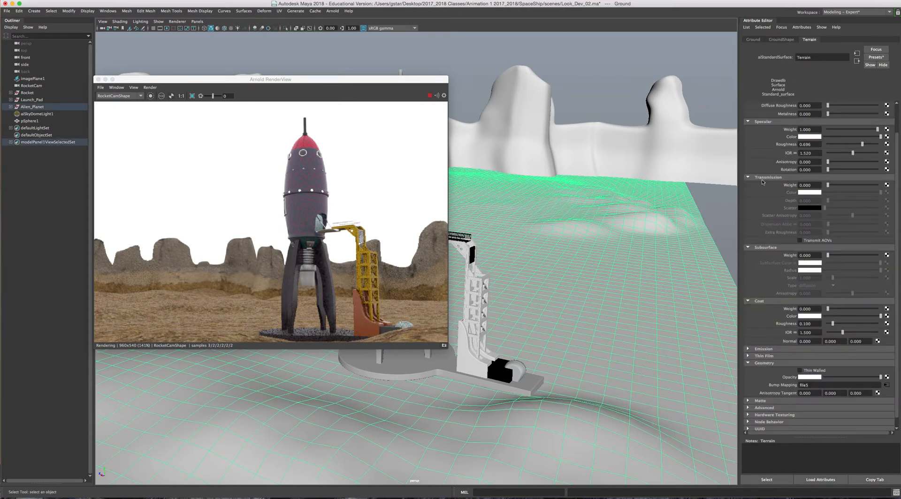
{"action": "left_click", "coordinate": [887, 386]}
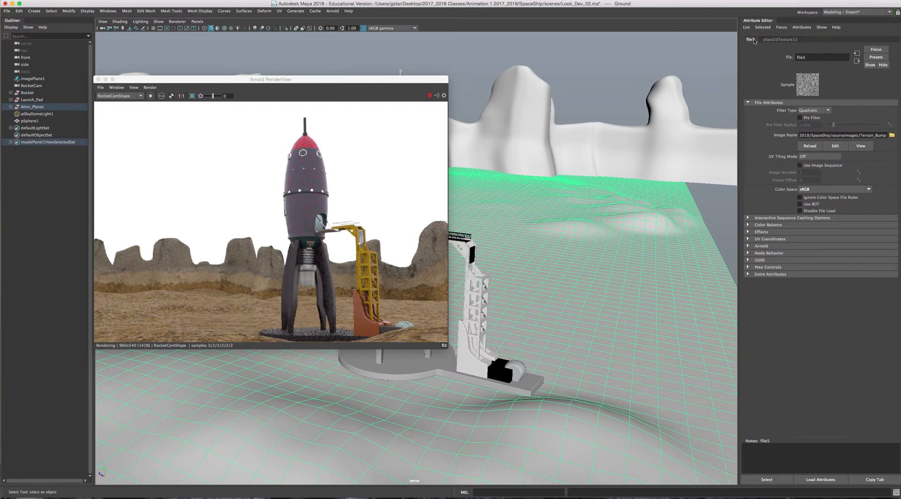
{"action": "left_click", "coordinate": [778, 40]}
{"action": "left_click", "coordinate": [817, 165]}
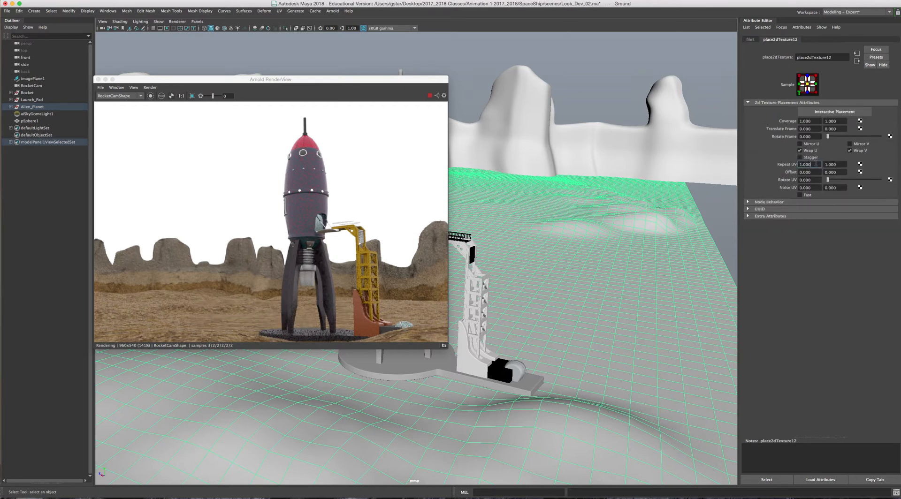
{"action": "type", "text": "8"}
{"action": "key", "text": "Tab"}
{"action": "type", "text": "8"}
{"action": "key", "text": "Tab"}
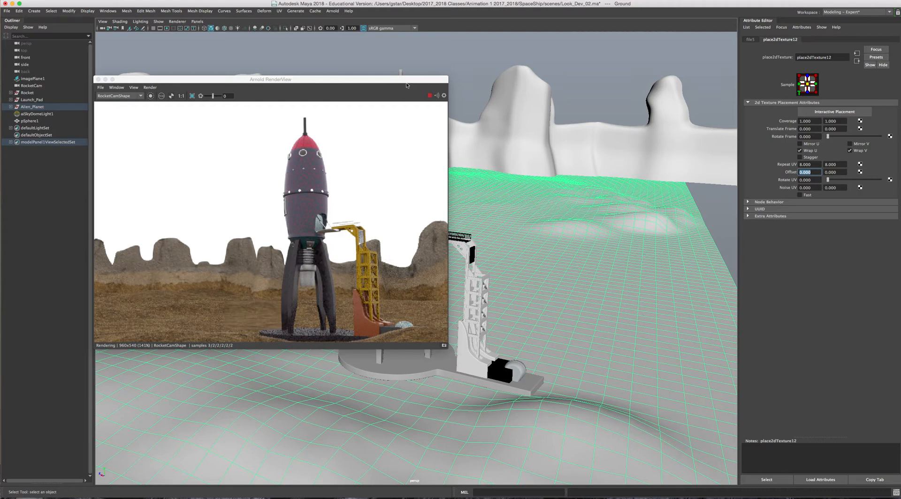
- Frame the rocket and launch tower in the perspective view and switch the Arnold render camera to perspShape
{"action": "left_click_drag", "start_coordinate": [528, 161], "coordinate": [478, 158], "text": "alt"}
{"action": "right_click_drag", "start_coordinate": [478, 159], "coordinate": [530, 172], "text": "alt"}
{"action": "left_click", "coordinate": [150, 87]}
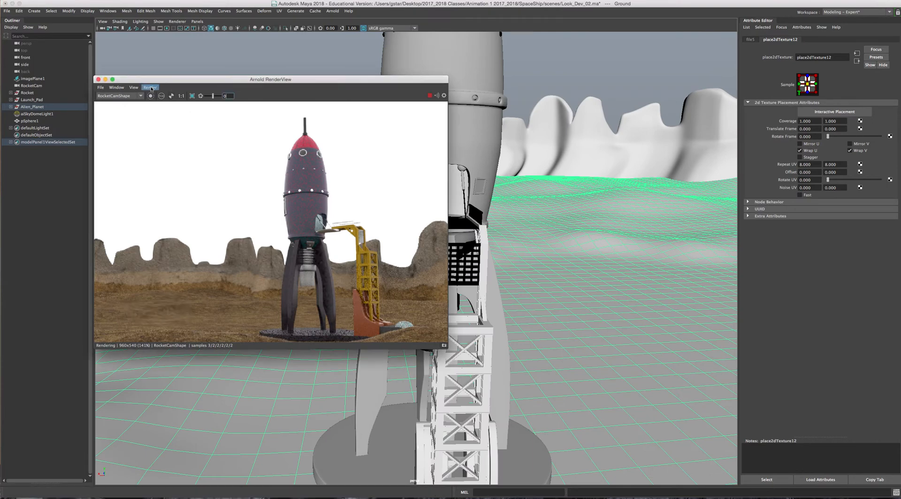
{"action": "left_click", "coordinate": [152, 88]}
{"action": "left_click", "coordinate": [151, 88]}
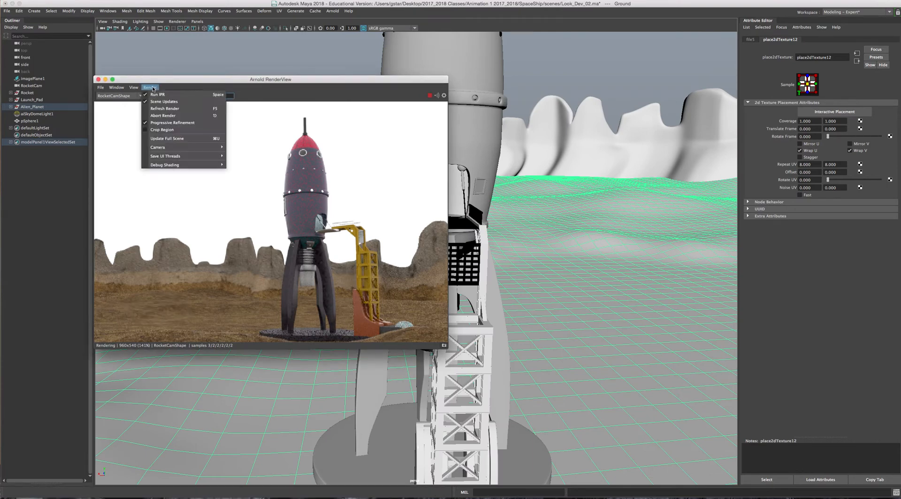
{"action": "left_click", "coordinate": [151, 88]}
{"action": "left_click", "coordinate": [152, 88]}
{"action": "left_click", "coordinate": [151, 88]}
{"action": "left_click", "coordinate": [141, 95]}
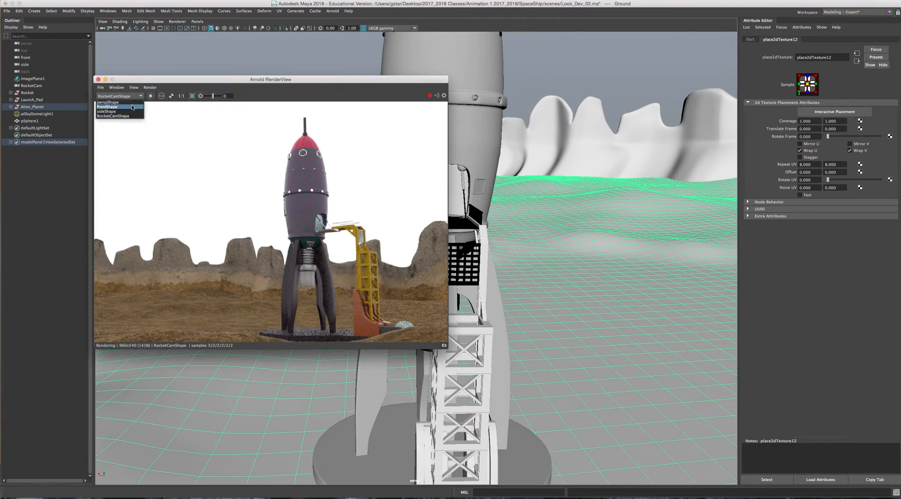
{"action": "left_click", "coordinate": [132, 104]}
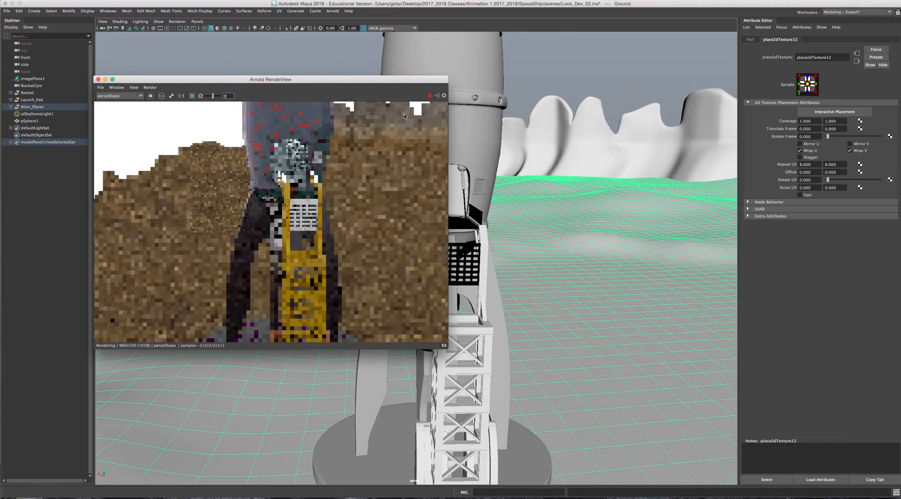
- Move the pSphere1 mesh light down from the upper edge into the opening of the rocket's doorway
{"action": "middle_click_drag", "start_coordinate": [519, 180], "coordinate": [524, 243], "text": "alt"}
{"action": "scroll", "coordinate": [524, 244], "scroll_direction": "up", "scroll_amount": 3}
{"action": "scroll", "coordinate": [523, 243], "scroll_direction": "up", "scroll_amount": 5}
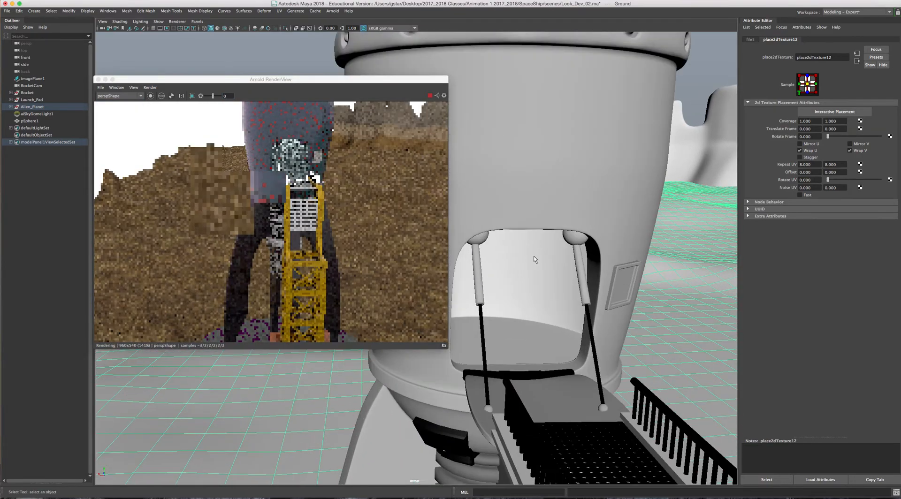
{"action": "left_click_drag", "start_coordinate": [534, 254], "coordinate": [528, 238], "text": "alt"}
{"action": "middle_click_drag", "start_coordinate": [528, 239], "coordinate": [510, 280], "text": "alt"}
{"action": "scroll", "coordinate": [510, 281], "scroll_direction": "up", "scroll_amount": 5}
{"action": "left_click_drag", "start_coordinate": [510, 281], "coordinate": [499, 305], "text": "alt"}
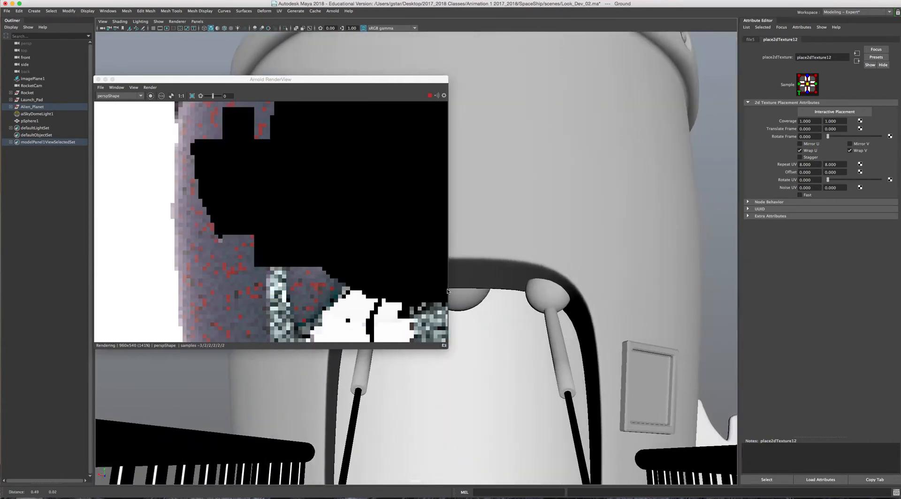
{"action": "scroll", "coordinate": [500, 304], "scroll_direction": "up", "scroll_amount": 3}
{"action": "middle_click_drag", "start_coordinate": [500, 304], "coordinate": [526, 299], "text": "alt"}
{"action": "left_click", "coordinate": [498, 302]}
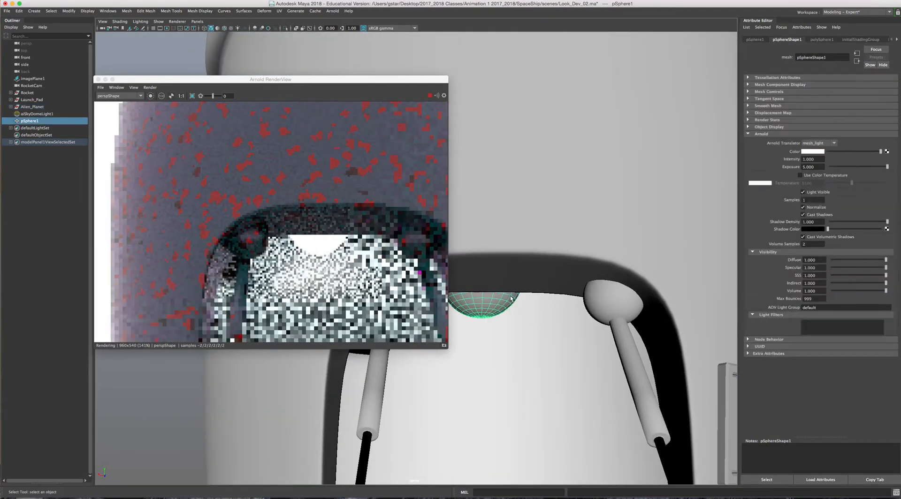
{"action": "key", "text": "w"}
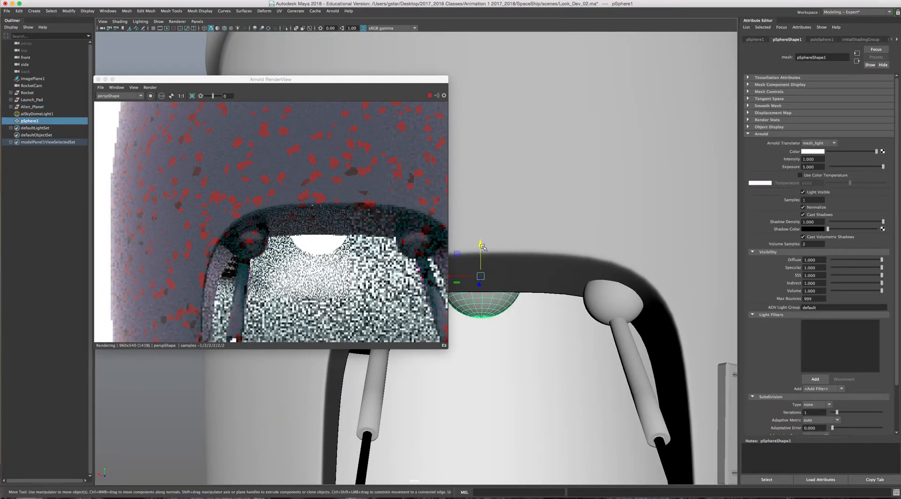
{"action": "middle_click_drag", "start_coordinate": [504, 288], "coordinate": [500, 333]}
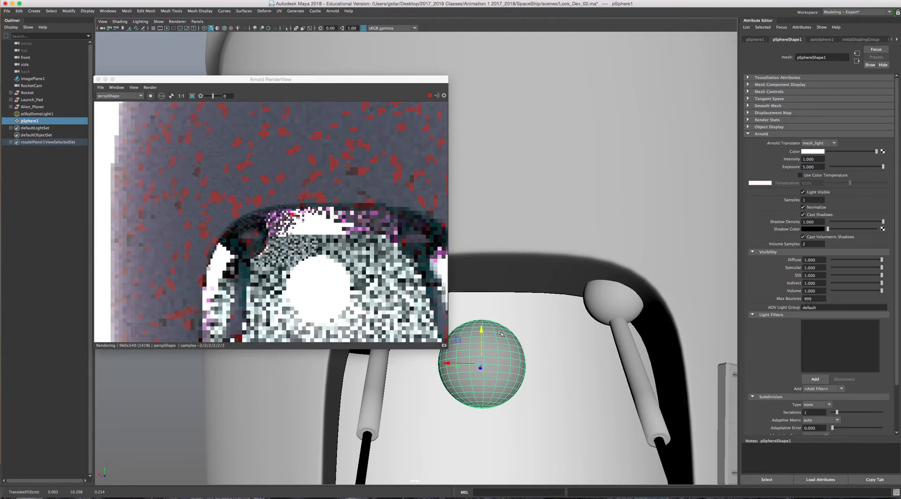
- Examine the Arnold mesh_light settings in the sphere's shape attributes
{"action": "left_click_drag", "start_coordinate": [499, 333], "coordinate": [501, 342], "text": "alt"}
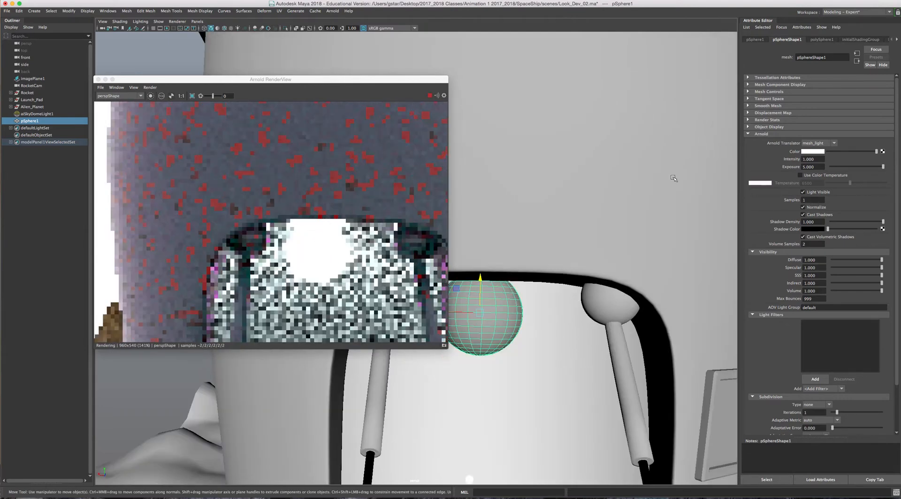
{"action": "left_click", "coordinate": [761, 134]}
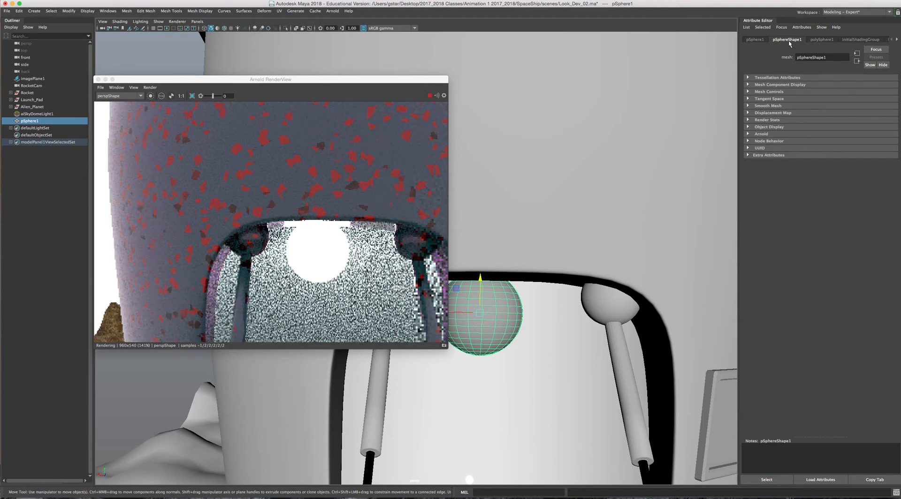
{"action": "left_click", "coordinate": [753, 134]}
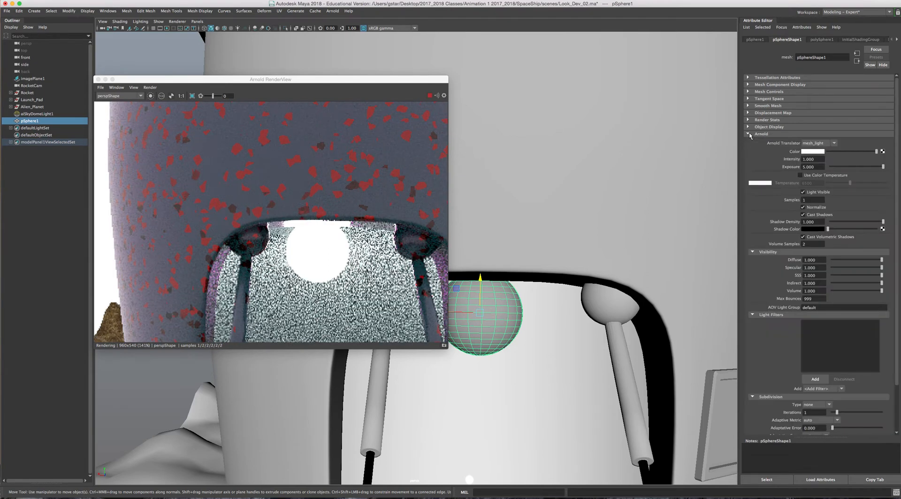
- Switch the doorway sphere's Arnold translator to polymesh and back to mesh_light to compare the renders
{"action": "left_click", "coordinate": [815, 144]}
{"action": "left_click", "coordinate": [809, 160]}
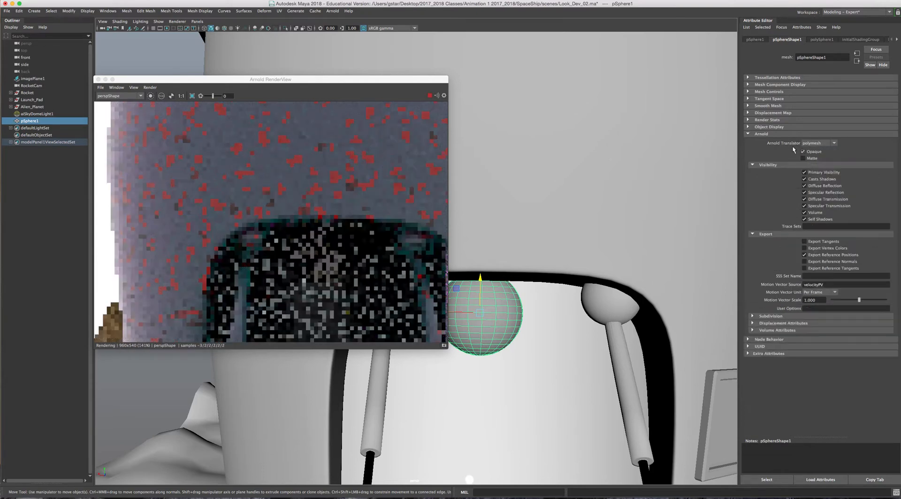
{"action": "left_click", "coordinate": [819, 144]}
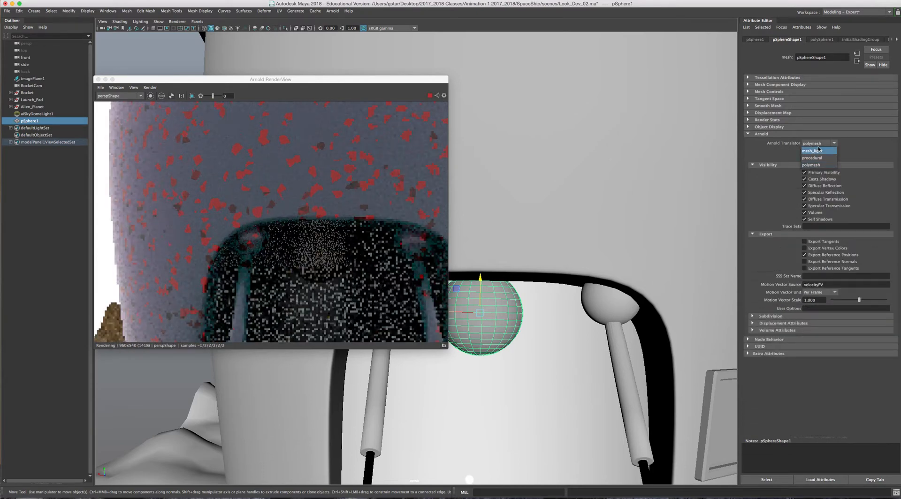
{"action": "left_click", "coordinate": [818, 150]}
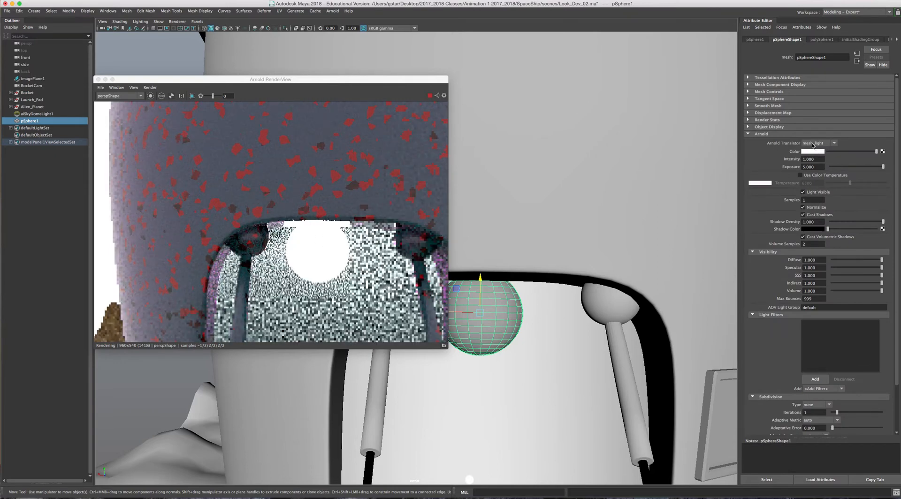
{"action": "double_click", "coordinate": [810, 167]}
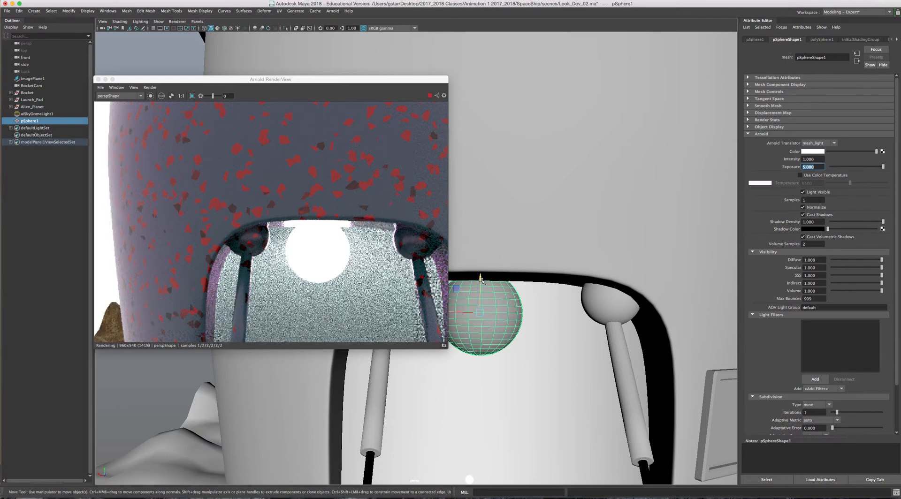
- Move the pSphere1 mesh light up out of the doorway opening into the rocket hull above it
{"action": "left_click_drag", "start_coordinate": [481, 280], "coordinate": [495, 177]}
{"action": "scroll", "coordinate": [502, 169], "scroll_direction": "down", "scroll_amount": 5}
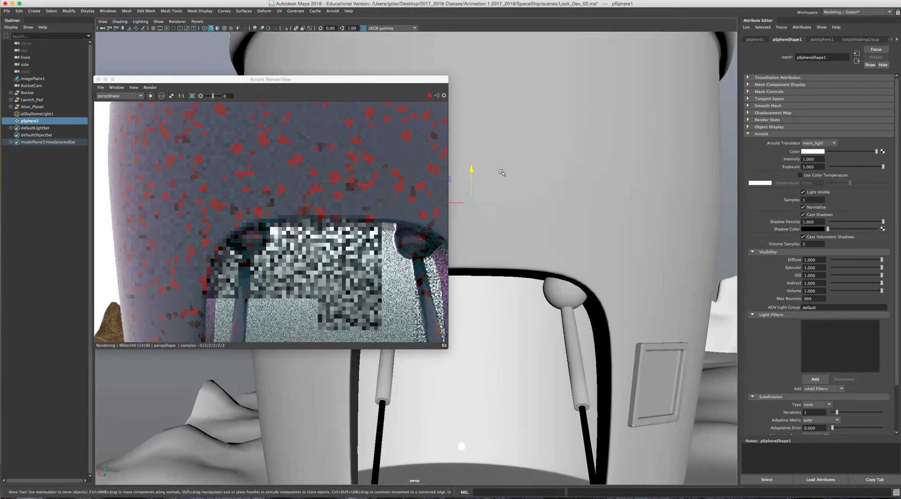
- Select the rivets on the rocket's middle band and examine their Arnold mesh light settings
{"action": "scroll", "coordinate": [499, 316], "scroll_direction": "down", "scroll_amount": 4}
{"action": "middle_click_drag", "start_coordinate": [522, 307], "coordinate": [542, 324], "text": "alt"}
{"action": "left_click_drag", "start_coordinate": [543, 324], "coordinate": [539, 186], "text": "alt"}
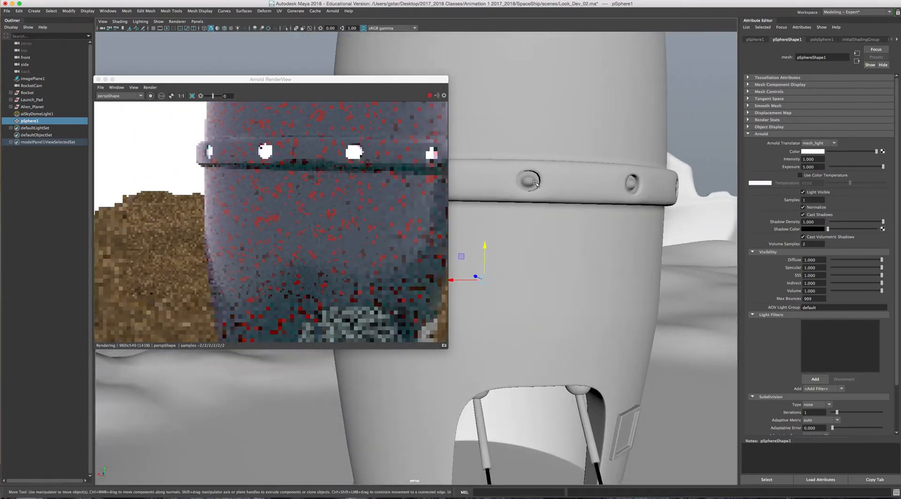
{"action": "left_click", "coordinate": [539, 187]}
{"action": "scroll", "coordinate": [538, 207], "scroll_direction": "up", "scroll_amount": 6}
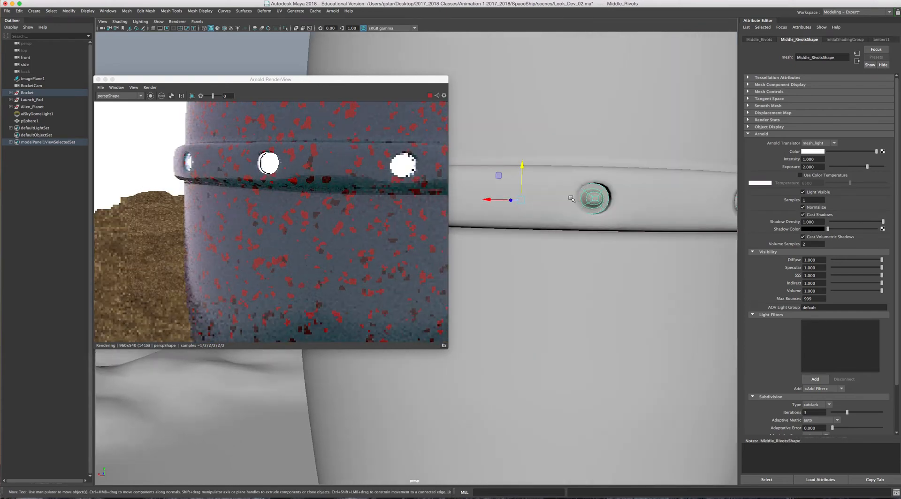
{"action": "left_click_drag", "start_coordinate": [575, 200], "coordinate": [516, 195], "text": "alt"}
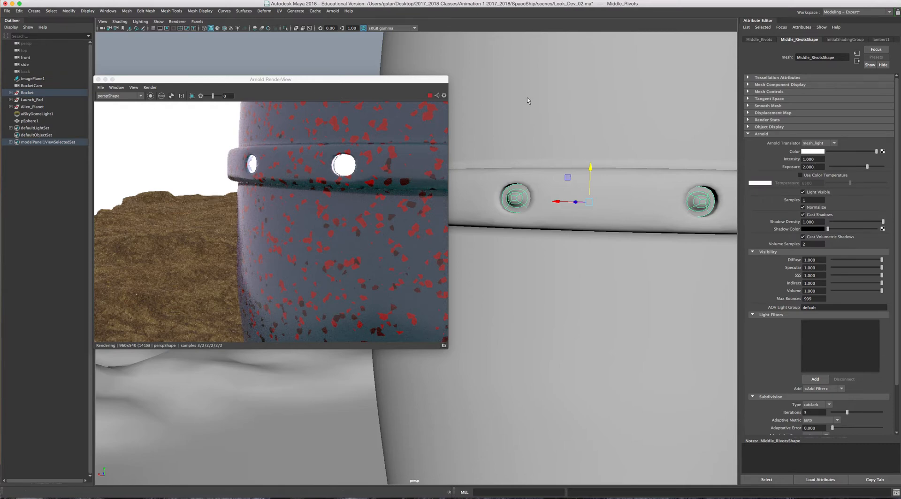
- Bring the whole rocket into the render and select the existing sky dome light to view its attributes
{"action": "scroll", "coordinate": [527, 97], "scroll_direction": "down", "scroll_amount": 5}
{"action": "scroll", "coordinate": [557, 108], "scroll_direction": "down", "scroll_amount": 6}
{"action": "left_click_drag", "start_coordinate": [535, 185], "coordinate": [556, 131], "text": "alt"}
{"action": "scroll", "coordinate": [581, 171], "scroll_direction": "down", "scroll_amount": 2}
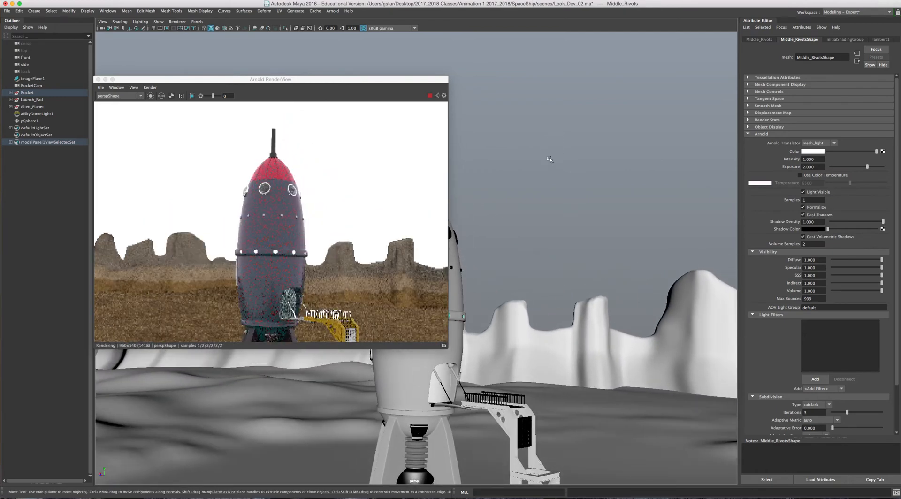
{"action": "left_click_drag", "start_coordinate": [527, 114], "coordinate": [564, 155]}
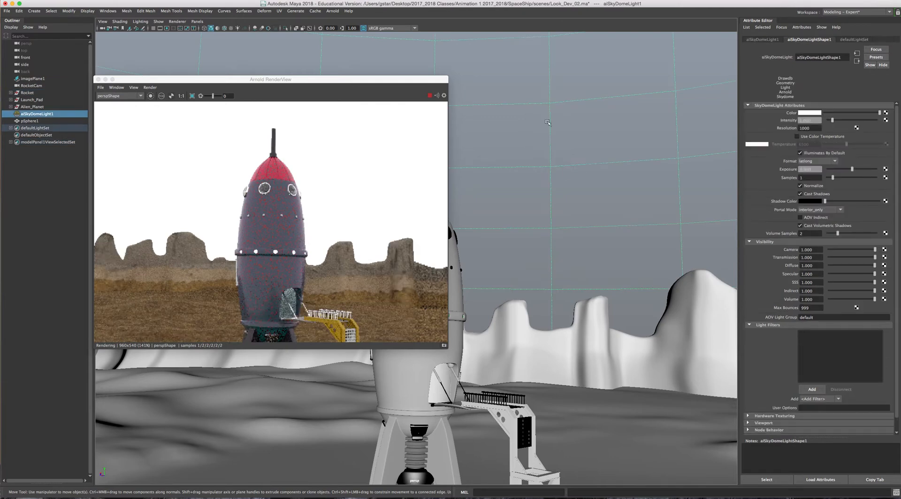
{"action": "left_click_drag", "start_coordinate": [499, 54], "coordinate": [606, 155]}
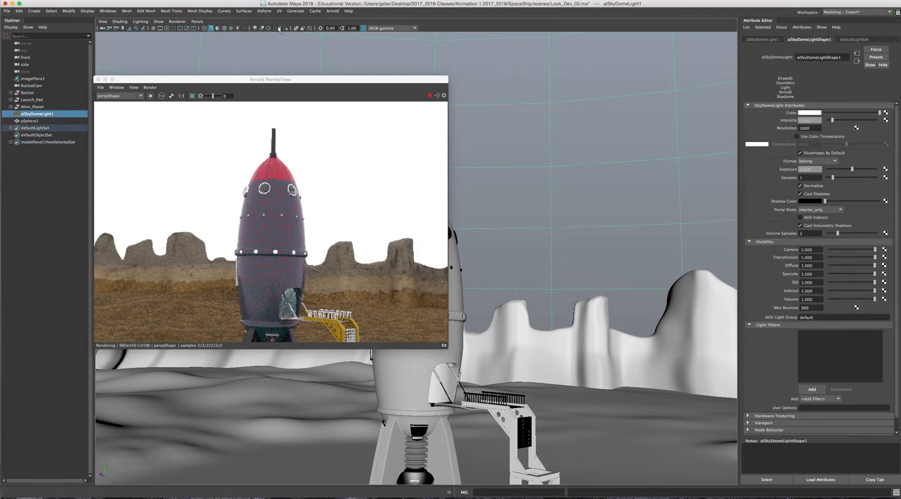
- Create an additional Arnold Skydome Light in the scene
{"action": "left_click", "coordinate": [331, 11]}
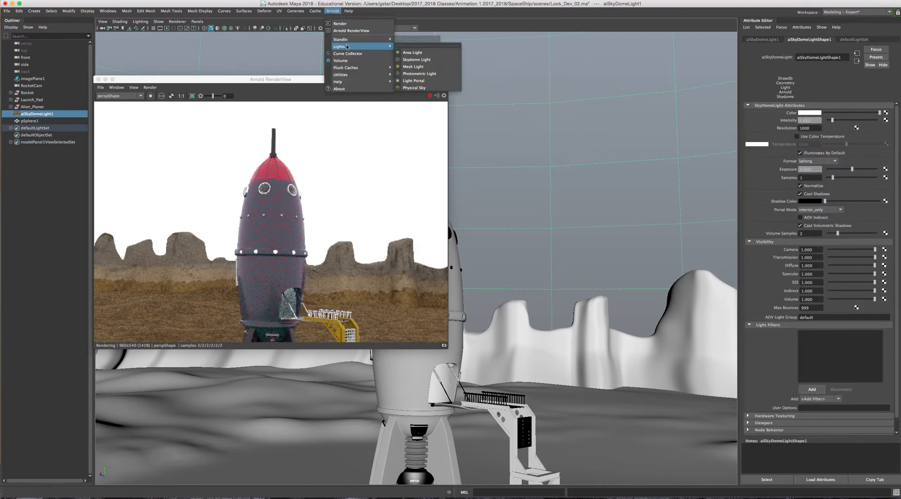
{"action": "mouse_move", "coordinate": [348, 46]}
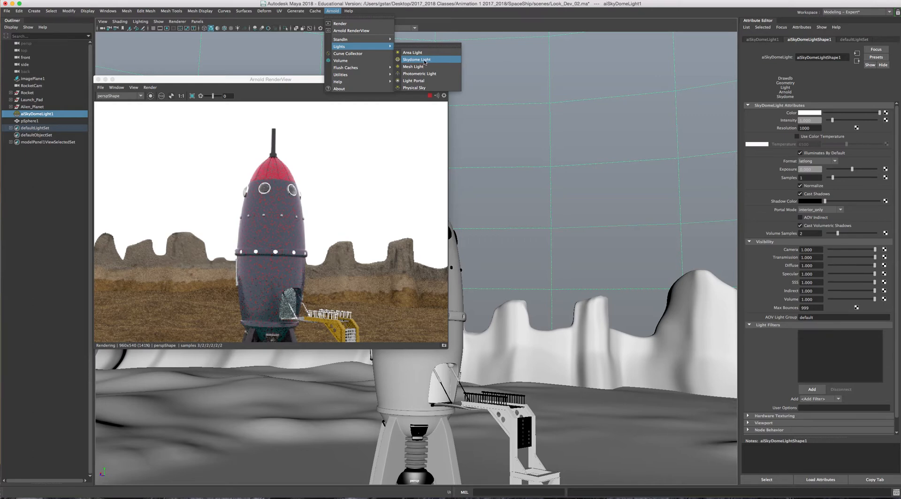
{"action": "left_click", "coordinate": [416, 60]}
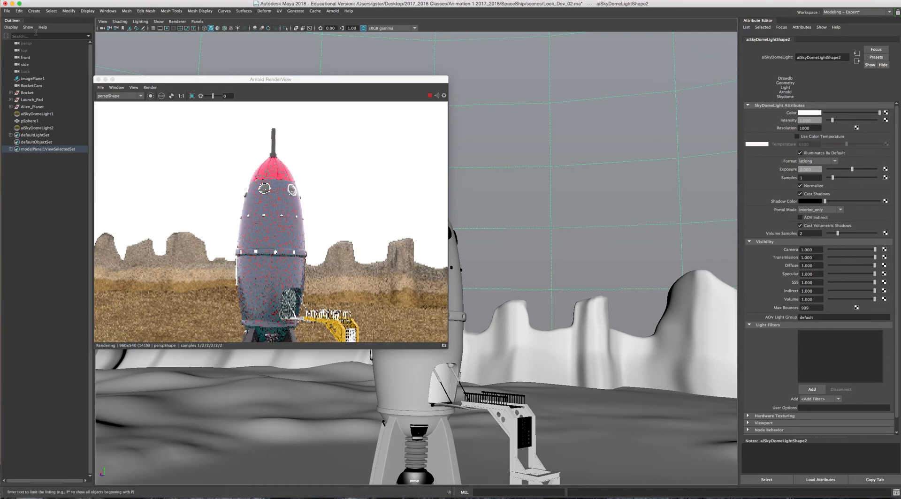
- Delete the duplicate sky dome light, aiSkyDomeLight2
{"action": "left_click", "coordinate": [108, 11]}
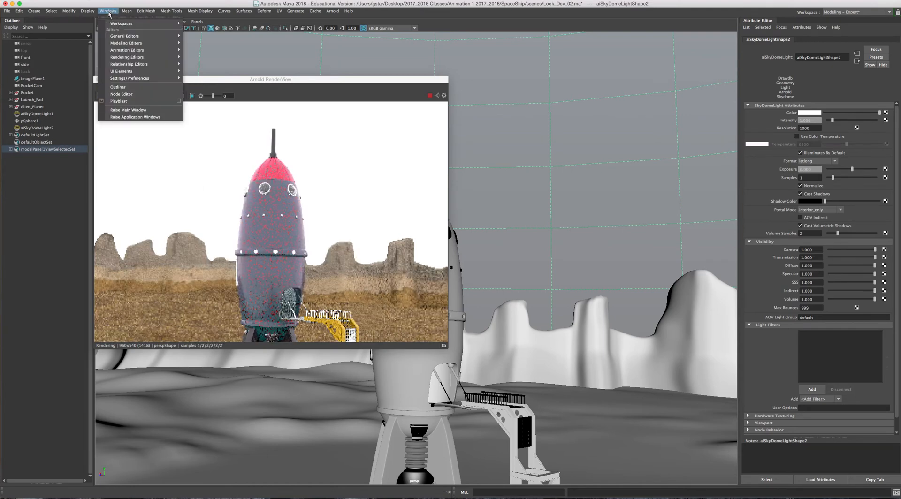
{"action": "left_click", "coordinate": [36, 131]}
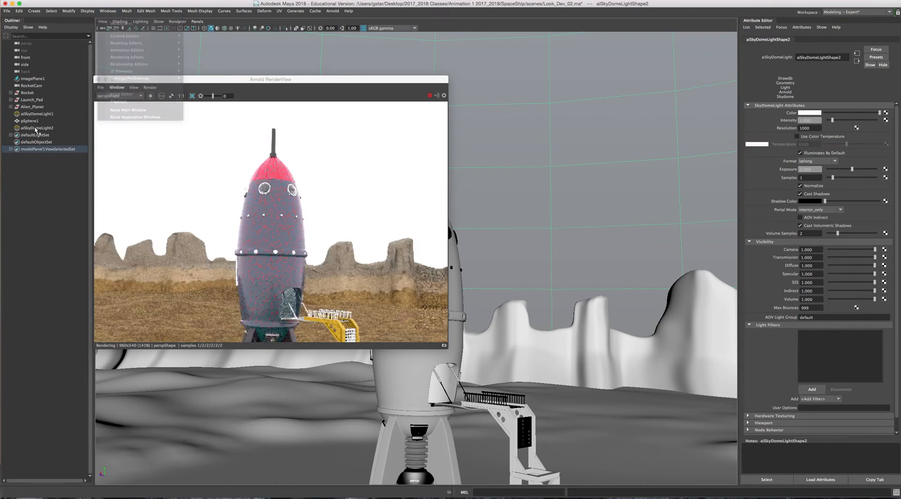
{"action": "left_click", "coordinate": [38, 128]}
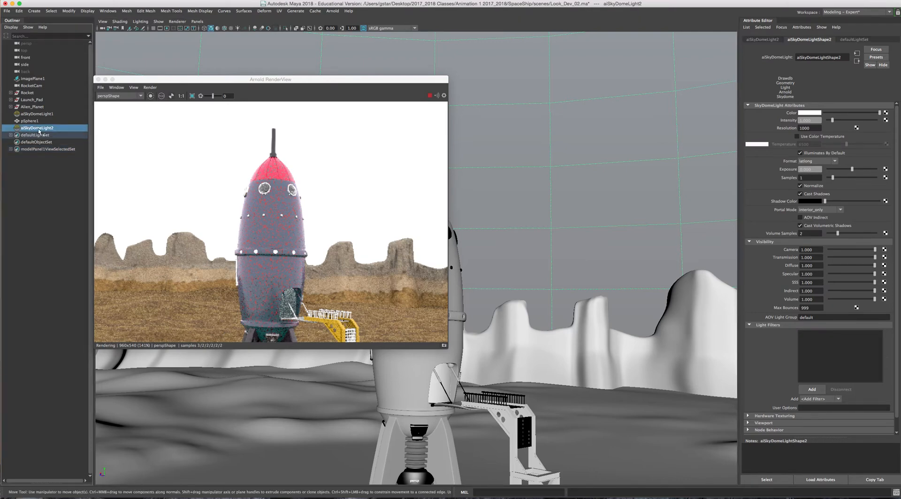
{"action": "key", "text": "Delete"}
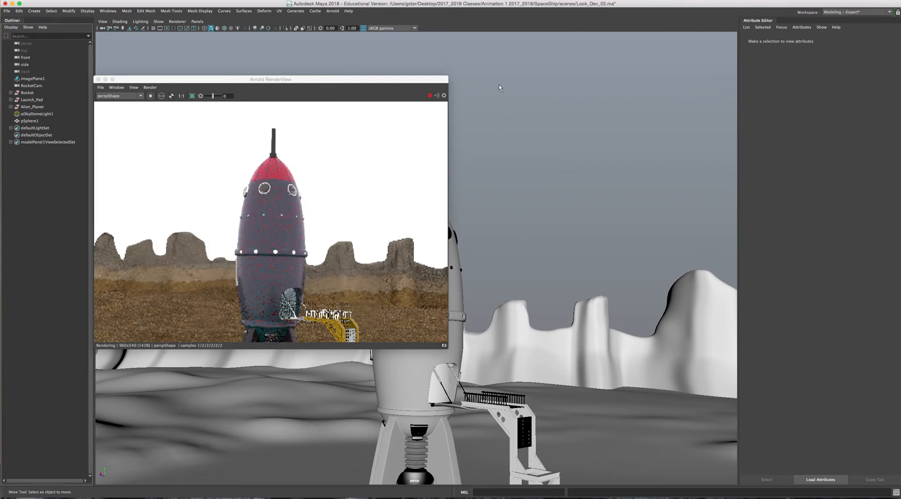
- Connect a File texture to the Color of aiSkyDomeLight1 and select Milkyway_small.hdr in the sourceimages folder
{"action": "left_click", "coordinate": [48, 114]}
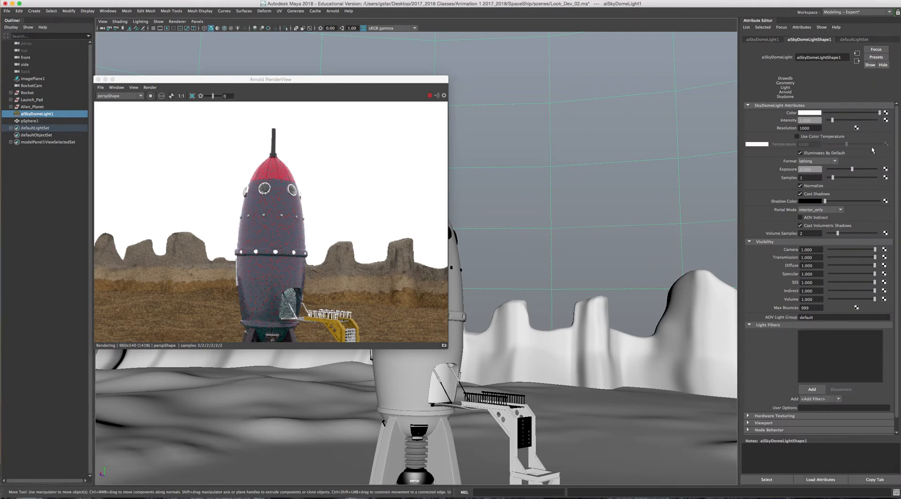
{"action": "left_click", "coordinate": [886, 114]}
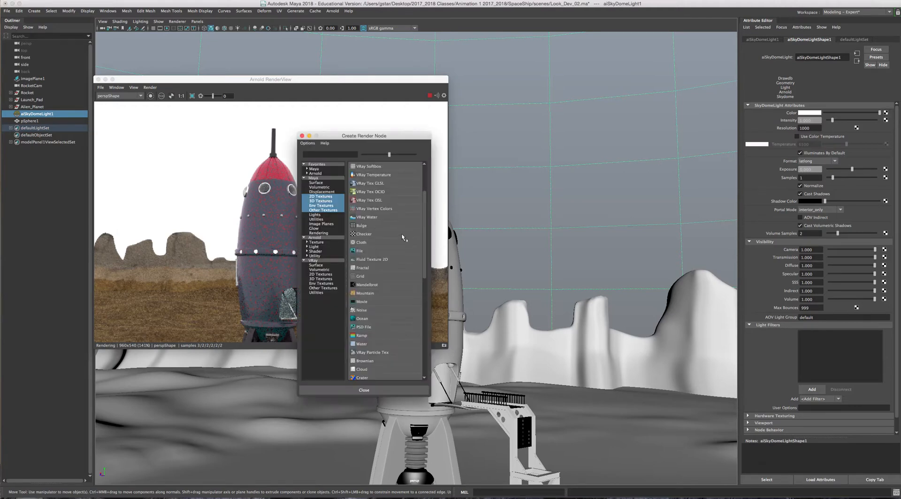
{"action": "left_click", "coordinate": [376, 252]}
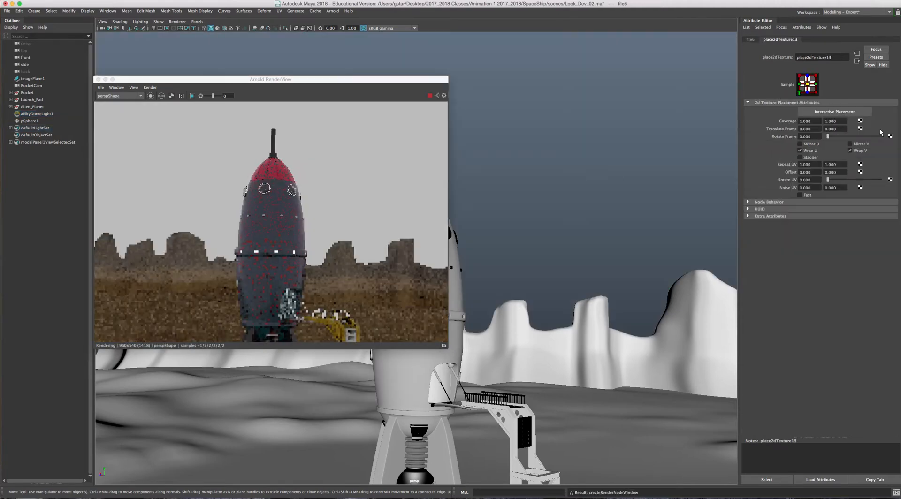
{"action": "left_click", "coordinate": [751, 40]}
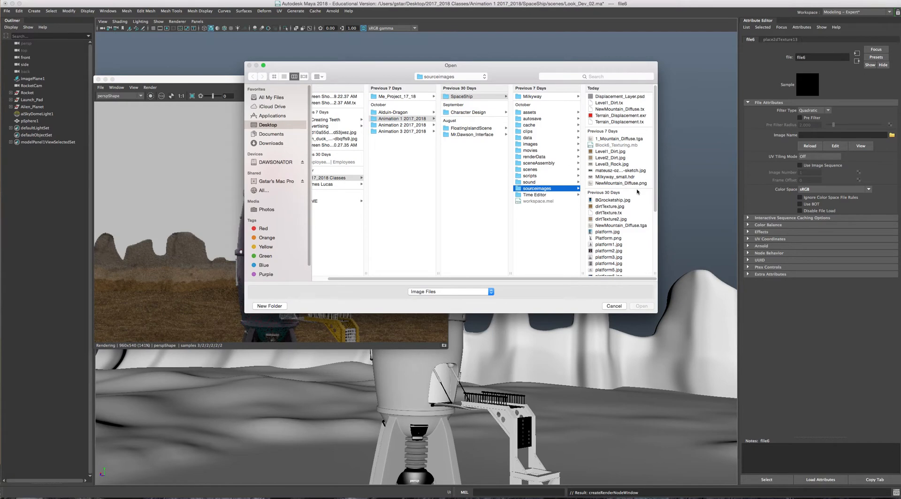
{"action": "left_click", "coordinate": [613, 177]}
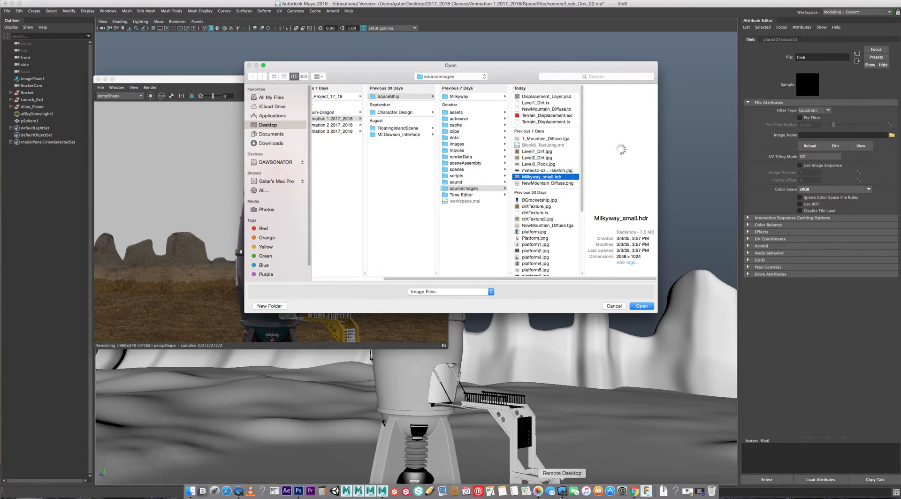
- Switch to the web browser, look through the free HDRI sets in the sIBL Archive, and return to Maya
{"action": "left_click", "coordinate": [635, 491]}
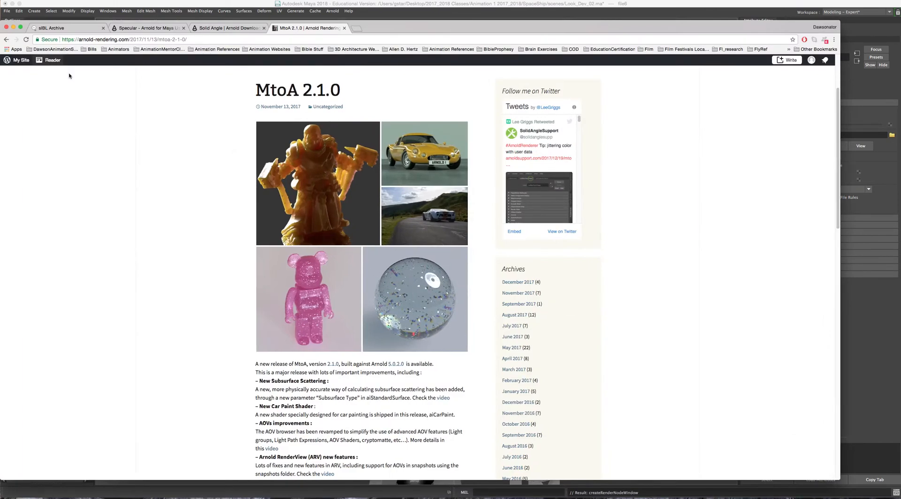
{"action": "left_click", "coordinate": [68, 31]}
{"action": "scroll", "coordinate": [186, 137], "scroll_direction": "up", "scroll_amount": 10}
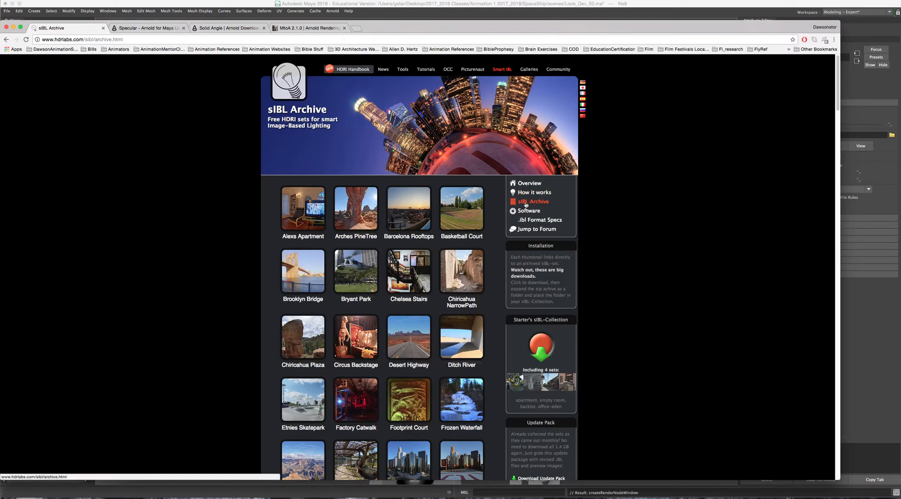
{"action": "scroll", "coordinate": [469, 282], "scroll_direction": "down", "scroll_amount": 4}
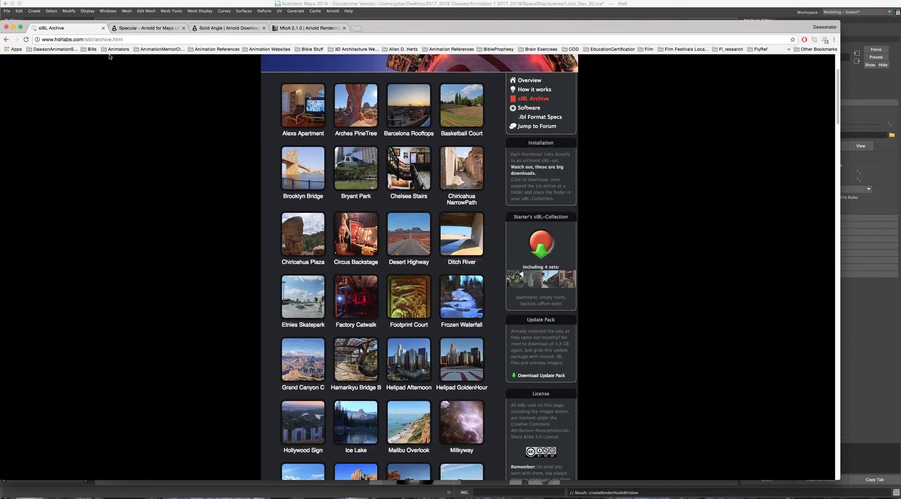
{"action": "left_click", "coordinate": [92, 5]}
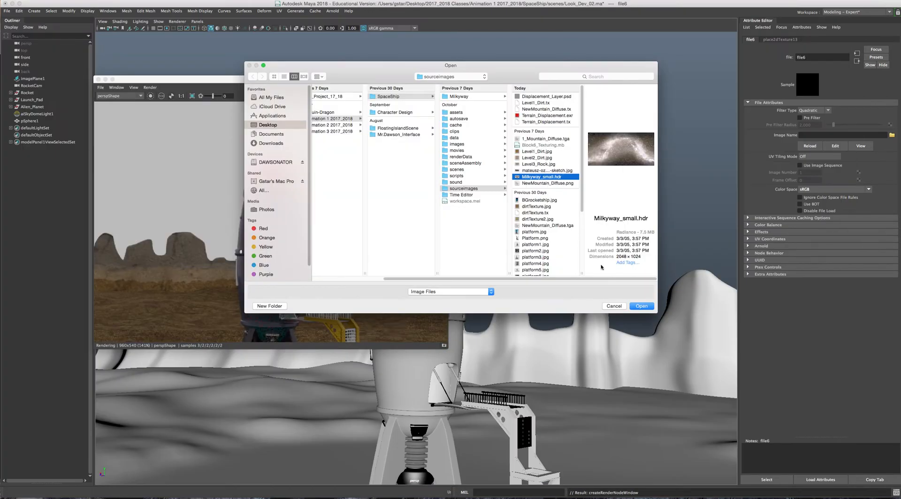
- Load Milkyway_small.hdr as the image of the sky dome's file texture
{"action": "left_click", "coordinate": [636, 307]}
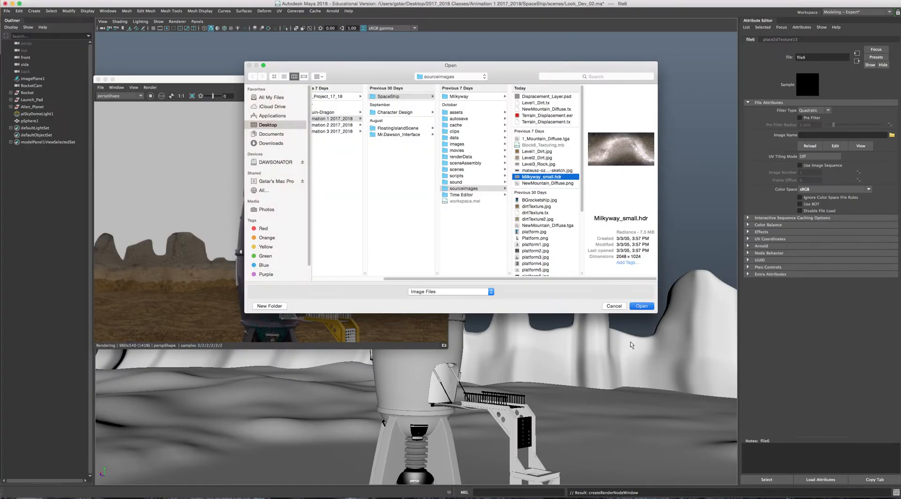
{"action": "left_click", "coordinate": [638, 308]}
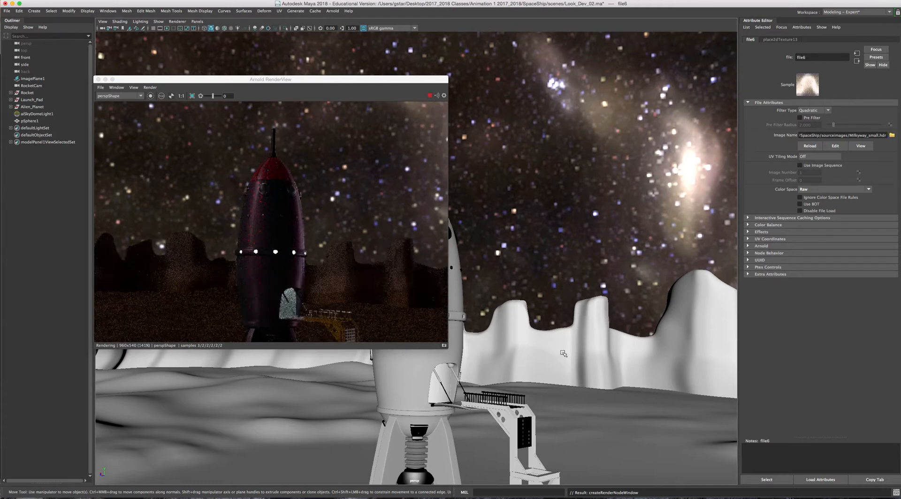
- Select aiSkyDomeLight1 in the perspective view and frame the whole rocket and launch pad against the Milky Way sky
{"action": "scroll", "coordinate": [569, 320], "scroll_direction": "down", "scroll_amount": 2}
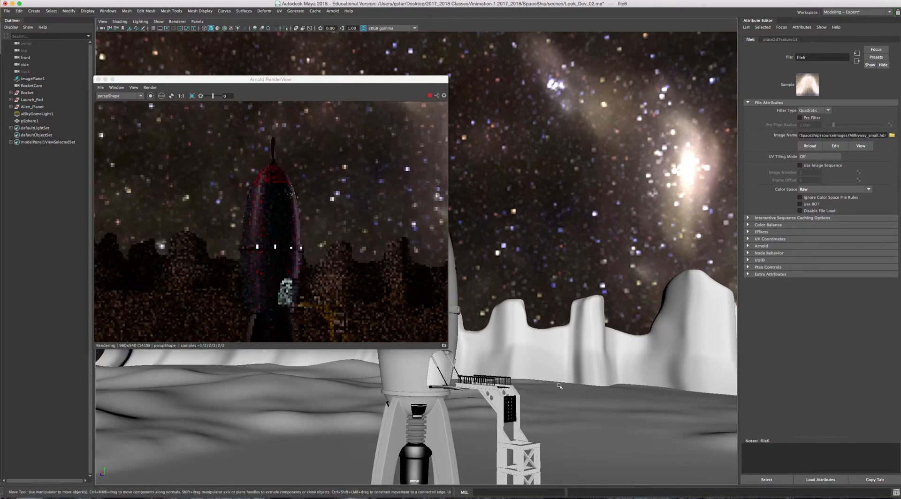
{"action": "middle_click_drag", "start_coordinate": [556, 400], "coordinate": [594, 317], "text": "alt"}
{"action": "scroll", "coordinate": [594, 317], "scroll_direction": "down", "scroll_amount": 2}
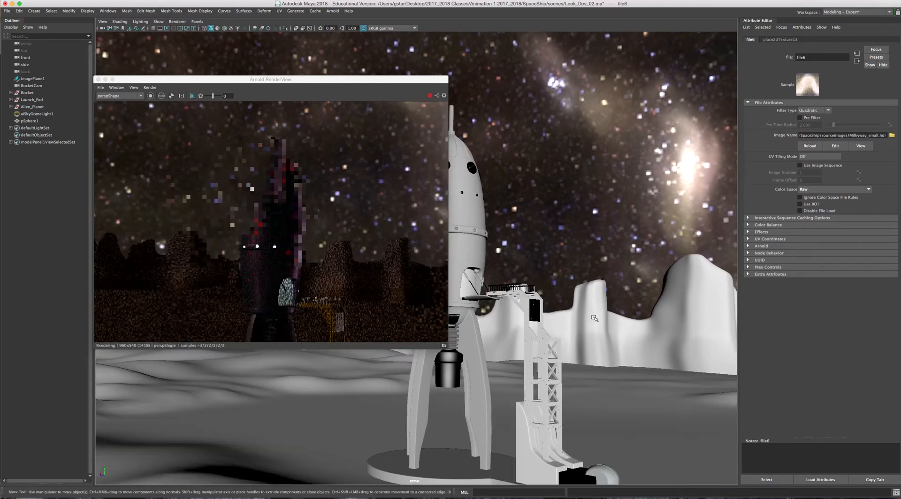
{"action": "scroll", "coordinate": [593, 259], "scroll_direction": "down", "scroll_amount": 2}
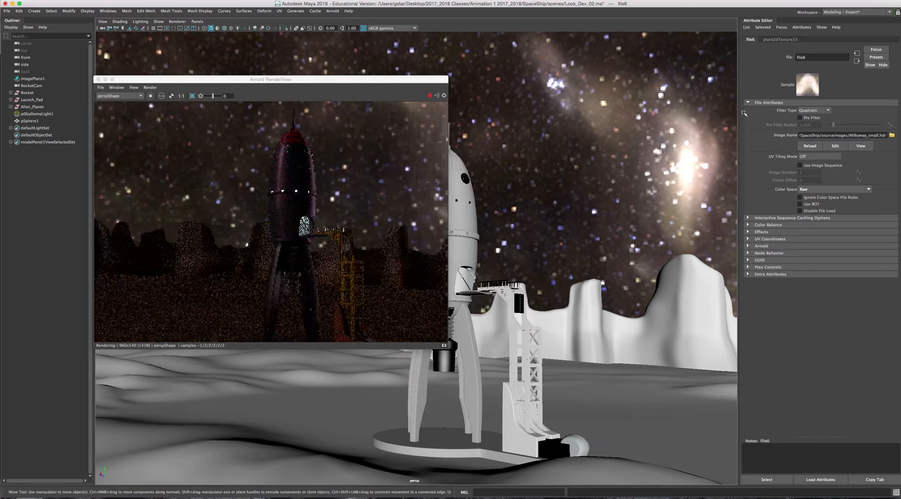
{"action": "left_click", "coordinate": [588, 110]}
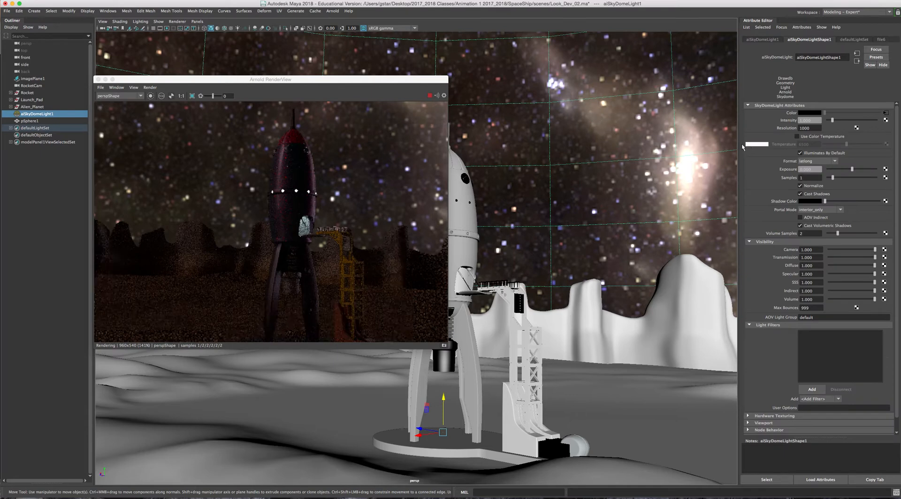
{"action": "left_click_drag", "start_coordinate": [628, 145], "coordinate": [591, 179], "text": "alt"}
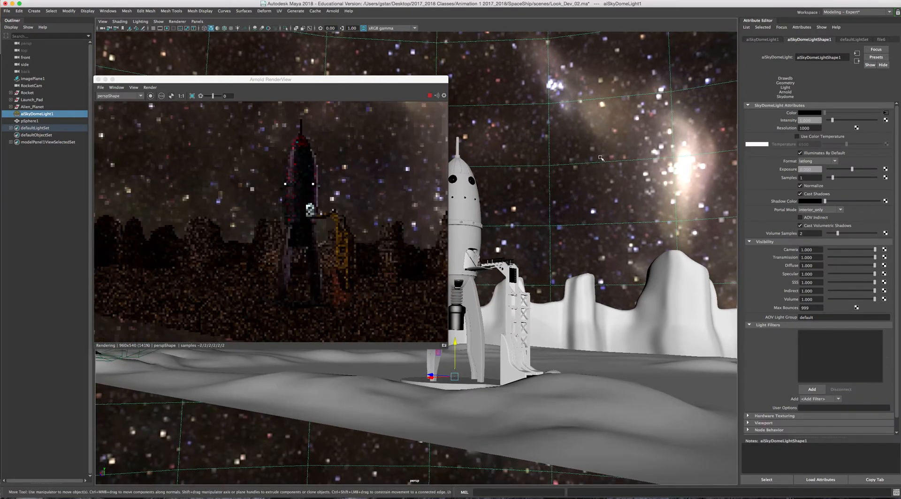
- Render the scene through RocketCamShape in the Arnold RenderView and place the render window higher over the viewport
{"action": "left_click", "coordinate": [140, 97]}
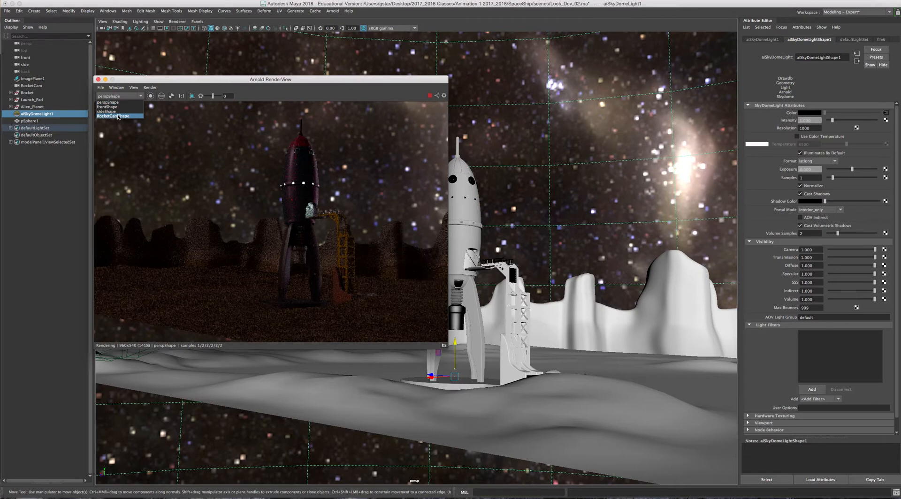
{"action": "left_click", "coordinate": [115, 116]}
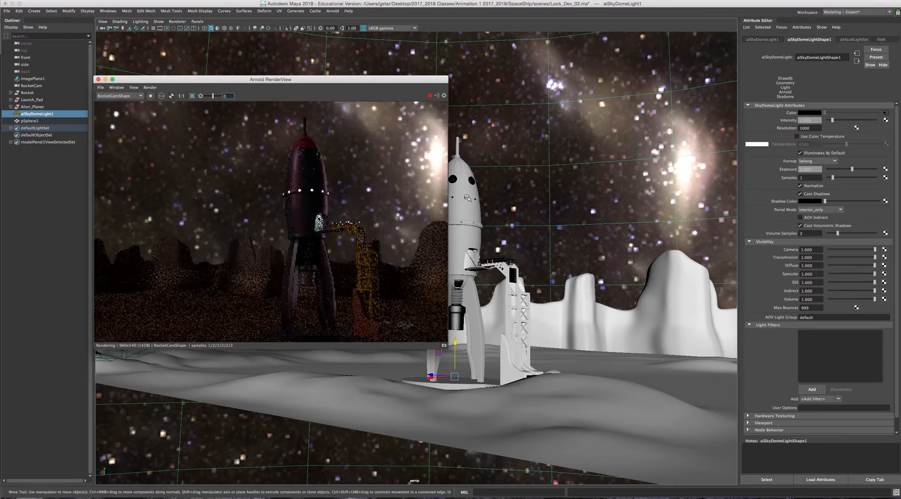
{"action": "left_click_drag", "start_coordinate": [365, 80], "coordinate": [365, 48]}
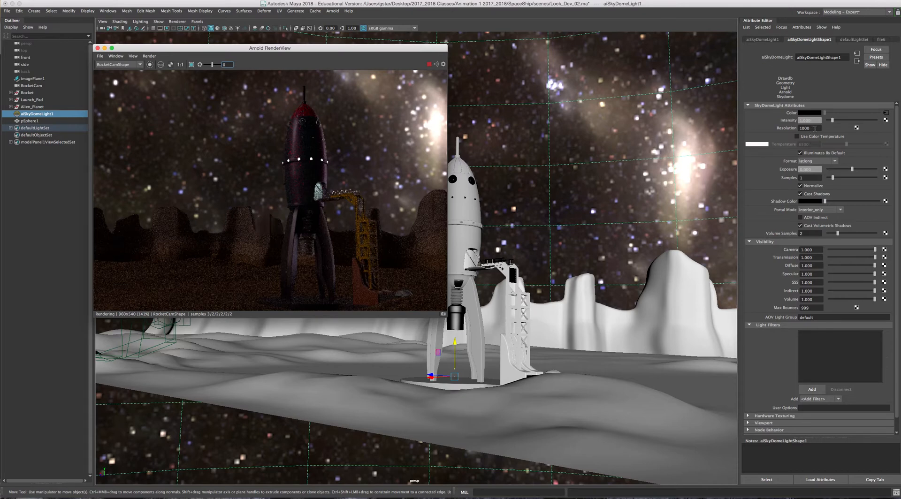
- Try an Exposure of 1 on the sky dome light, and return it to 0
{"action": "left_click_drag", "start_coordinate": [817, 129], "coordinate": [803, 130]}
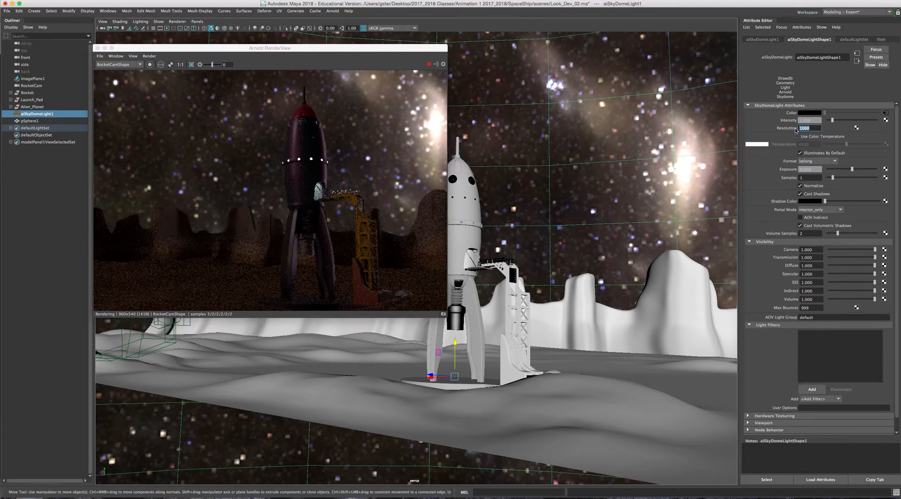
{"action": "left_click", "coordinate": [817, 169]}
{"action": "type", "text": "1"}
{"action": "key", "text": "Return"}
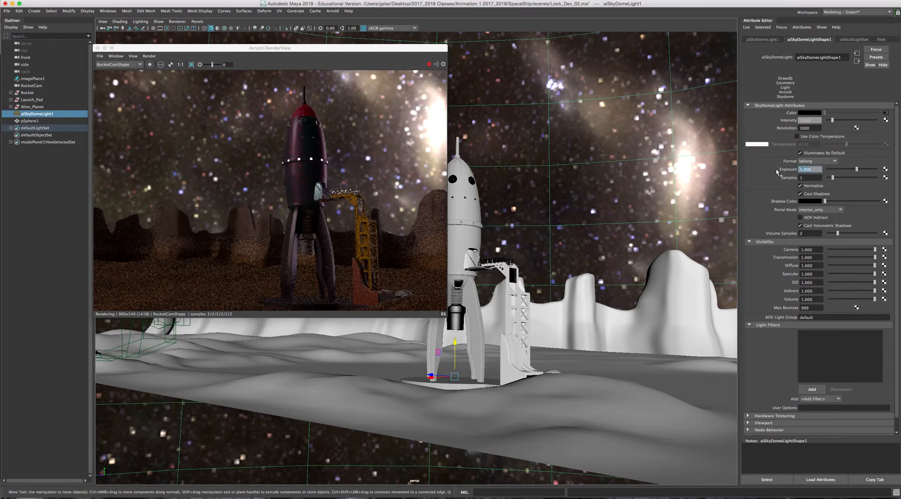
{"action": "key", "text": "Return"}
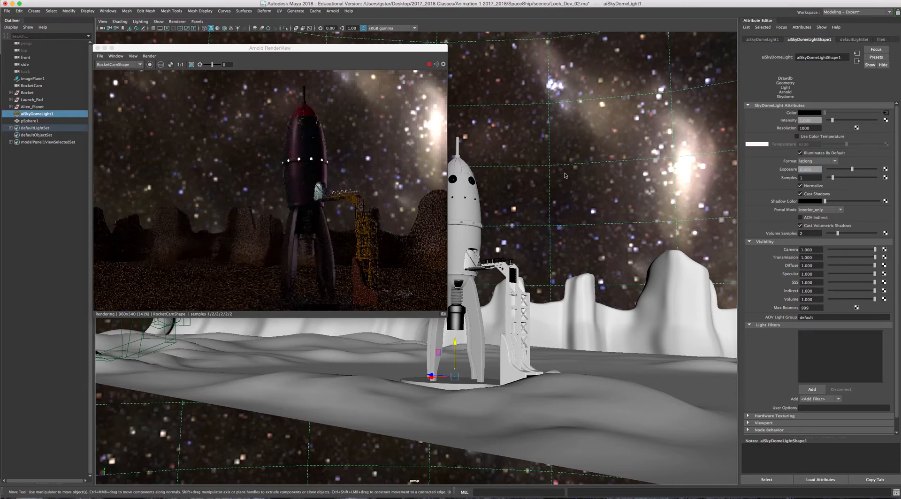
- Rotate the sky dome light about its vertical axis to put a darker star field behind the rocket in the render
{"action": "key", "text": "e"}
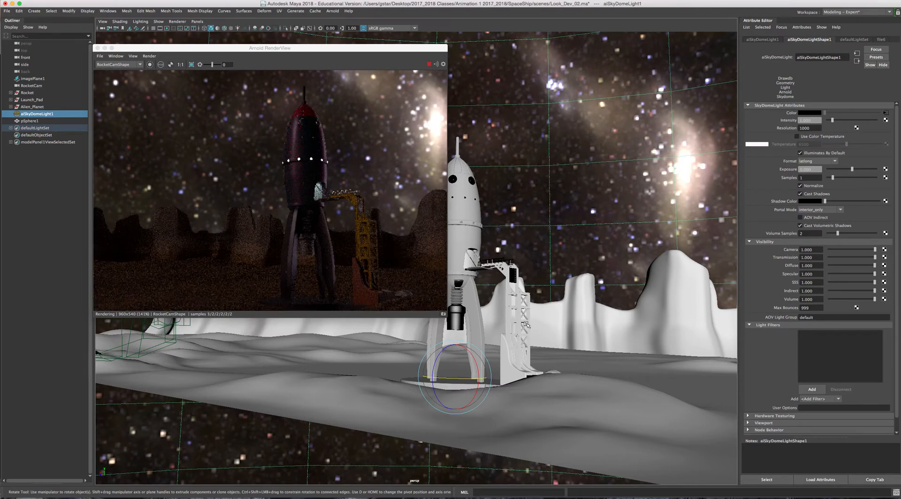
{"action": "left_click_drag", "start_coordinate": [468, 380], "coordinate": [421, 379]}
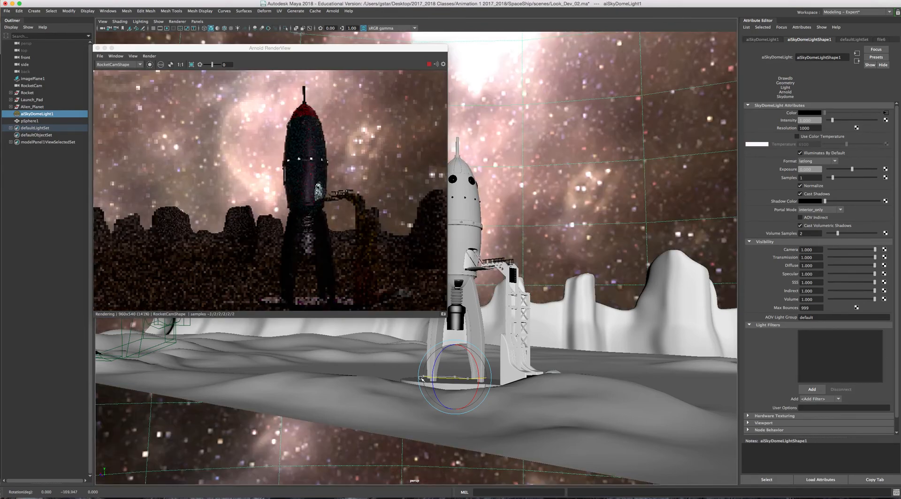
{"action": "left_click_drag", "start_coordinate": [421, 379], "coordinate": [460, 380]}
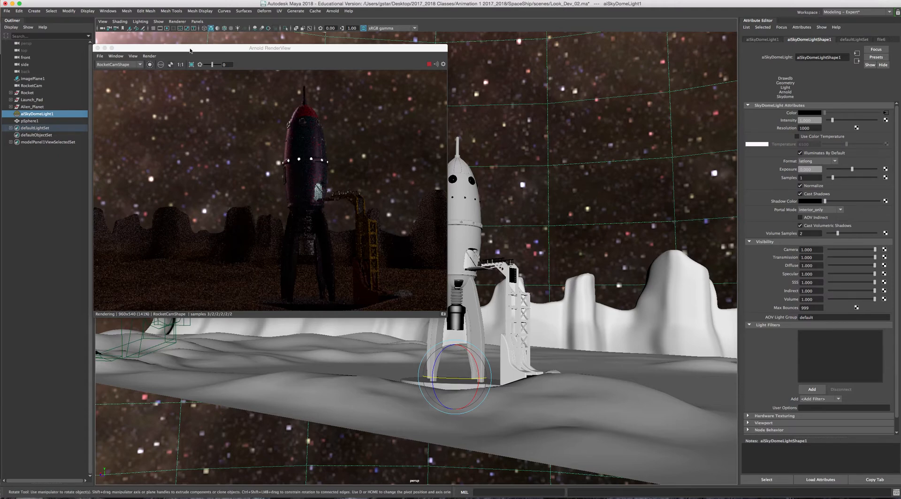
- Move the render window clear of the terrain and turn the sky dome light slightly further about its vertical axis
{"action": "left_click_drag", "start_coordinate": [191, 50], "coordinate": [381, 65]}
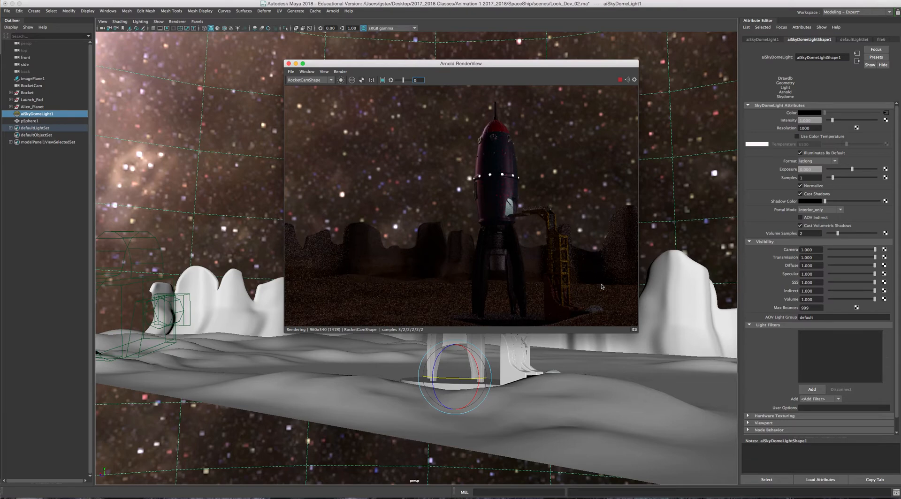
{"action": "left_click_drag", "start_coordinate": [501, 66], "coordinate": [526, 67]}
{"action": "left_click_drag", "start_coordinate": [273, 160], "coordinate": [569, 67], "text": "alt"}
{"action": "scroll", "coordinate": [300, 178], "scroll_direction": "down", "scroll_amount": 4}
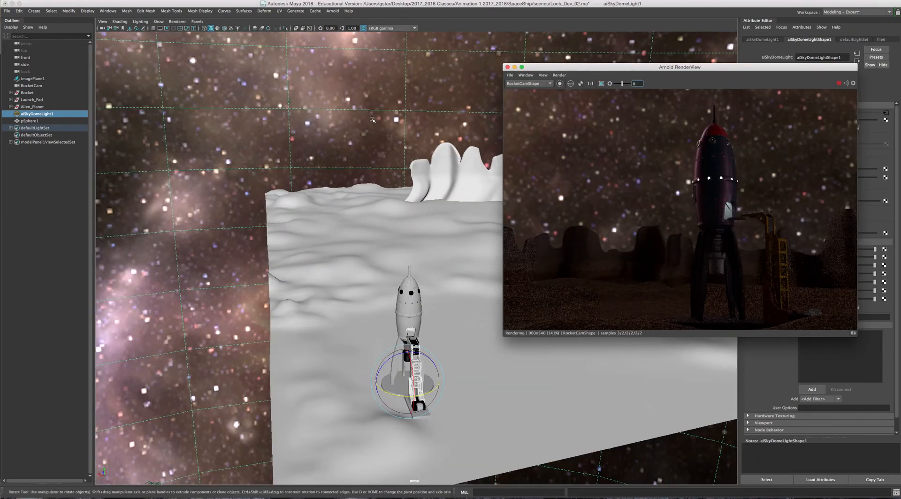
{"action": "left_click_drag", "start_coordinate": [295, 183], "coordinate": [348, 171], "text": "alt"}
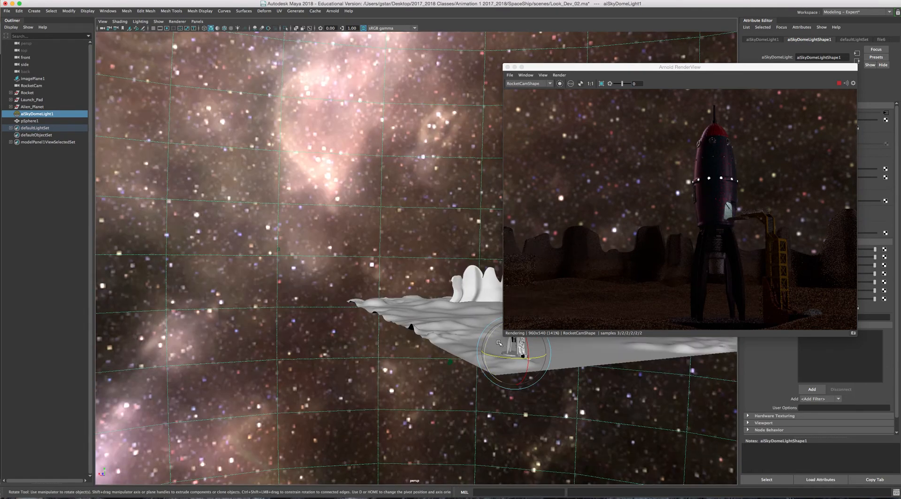
{"action": "left_click_drag", "start_coordinate": [500, 356], "coordinate": [504, 358]}
{"action": "left_click_drag", "start_coordinate": [425, 274], "coordinate": [457, 270], "text": "alt"}
{"action": "scroll", "coordinate": [457, 271], "scroll_direction": "down", "scroll_amount": 1}
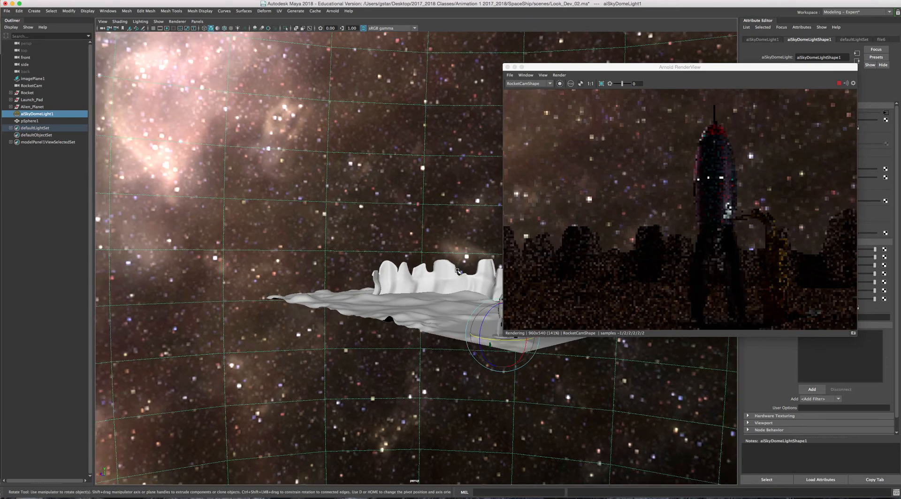
{"action": "middle_click_drag", "start_coordinate": [457, 270], "coordinate": [416, 255], "text": "alt"}
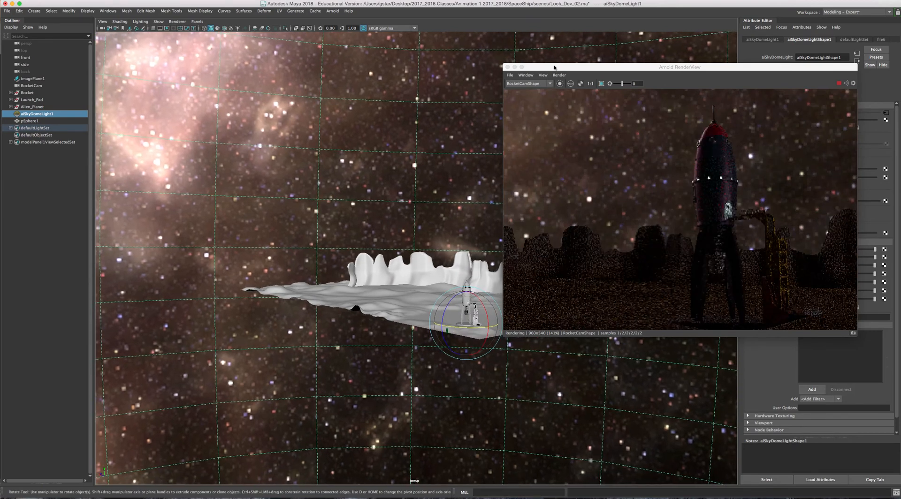
- Draw three red Grease Pencil arrows from the bright nebula towards the terrain to show the light direction, and remove the frame
{"action": "left_click_drag", "start_coordinate": [555, 67], "coordinate": [600, 68]}
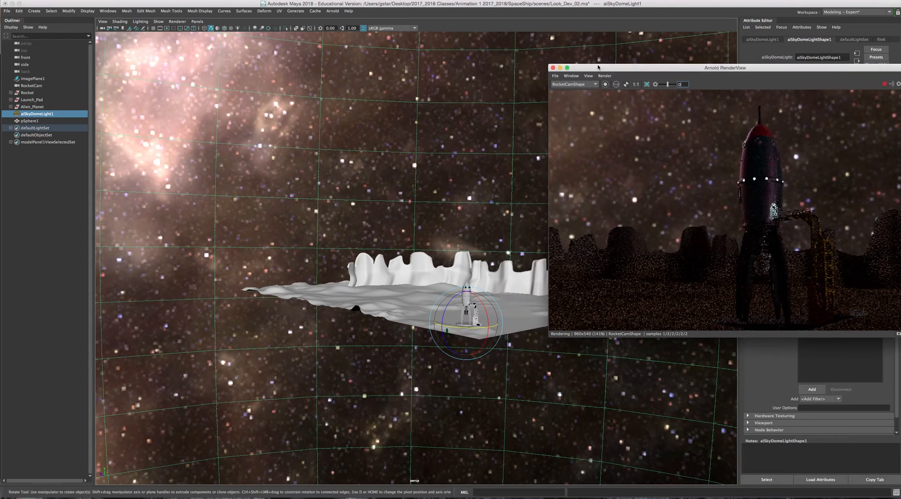
{"action": "left_click", "coordinate": [144, 29]}
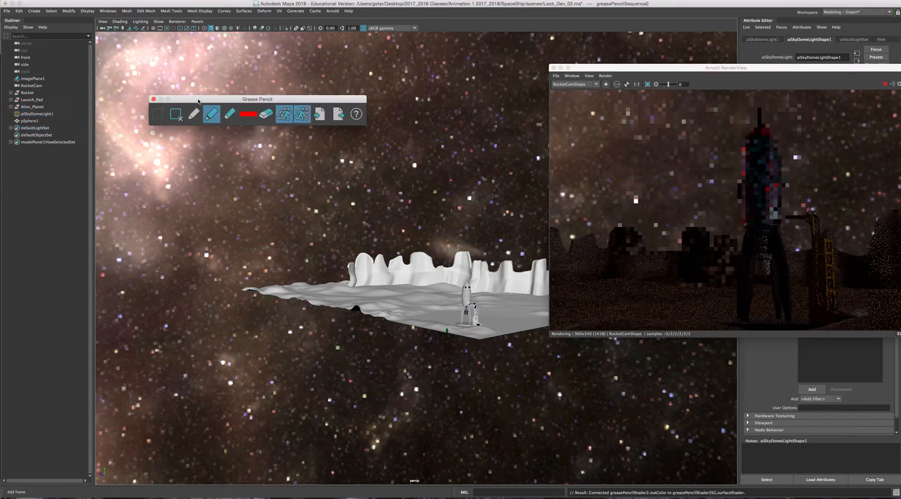
{"action": "mouse_move", "coordinate": [196, 100]}
{"action": "left_mouse_down"}
{"action": "mouse_move", "coordinate": [124, 163]}
{"action": "mouse_move", "coordinate": [46, 265]}
{"action": "left_mouse_up"}
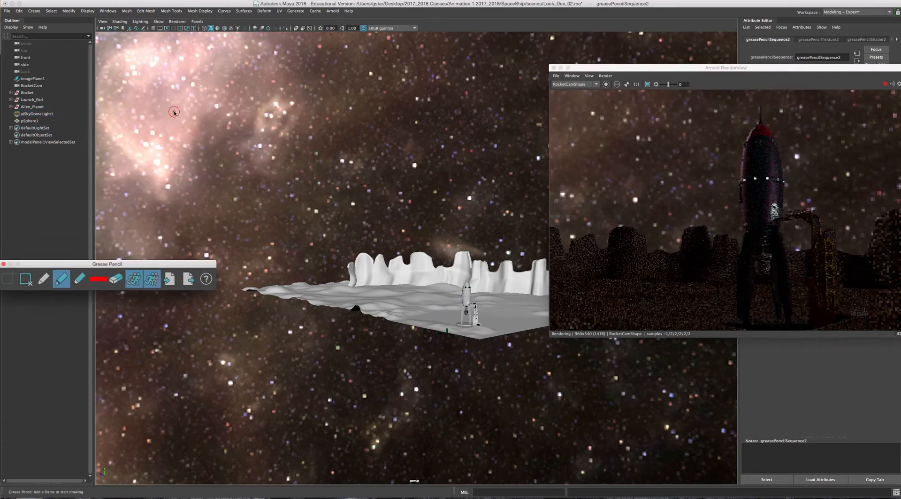
{"action": "mouse_move", "coordinate": [174, 100]}
{"action": "left_mouse_down"}
{"action": "mouse_move", "coordinate": [362, 253]}
{"action": "mouse_move", "coordinate": [359, 266]}
{"action": "mouse_move", "coordinate": [383, 274]}
{"action": "mouse_move", "coordinate": [371, 256]}
{"action": "left_mouse_up"}
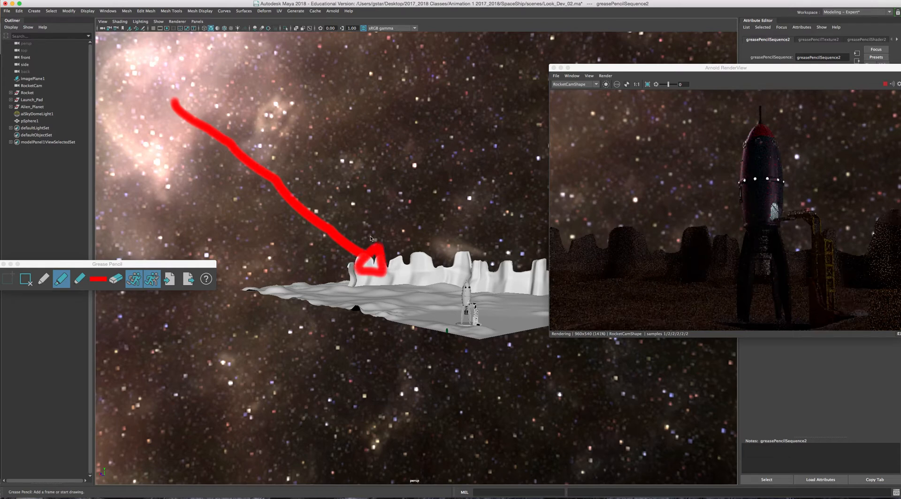
{"action": "mouse_move", "coordinate": [249, 90]}
{"action": "left_mouse_down"}
{"action": "mouse_move", "coordinate": [304, 152]}
{"action": "mouse_move", "coordinate": [315, 147]}
{"action": "left_mouse_up"}
{"action": "mouse_move", "coordinate": [271, 67]}
{"action": "left_mouse_down"}
{"action": "mouse_move", "coordinate": [281, 86]}
{"action": "mouse_move", "coordinate": [384, 162]}
{"action": "mouse_move", "coordinate": [371, 186]}
{"action": "mouse_move", "coordinate": [403, 189]}
{"action": "mouse_move", "coordinate": [384, 157]}
{"action": "left_mouse_up"}
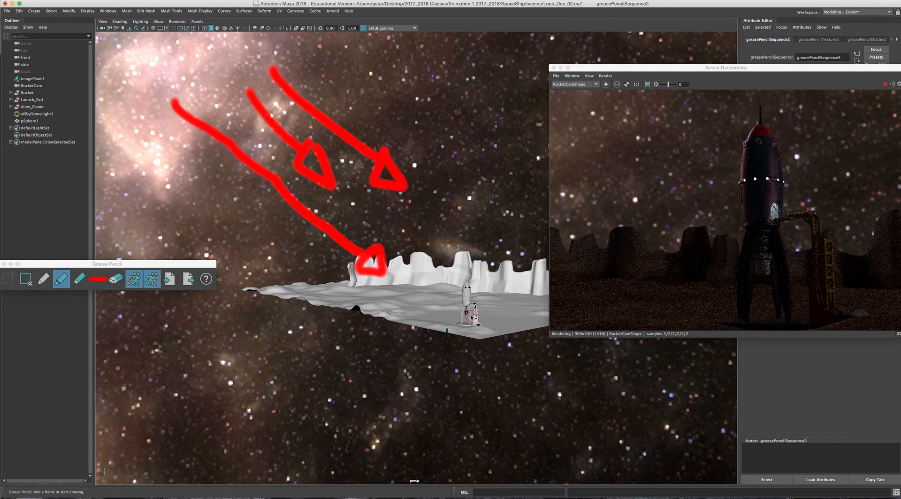
{"action": "left_click", "coordinate": [27, 280]}
- Draw a Grease Pencil arrow pointing at the rocket, outline the rocket and the gantry in red, and remove the frame
{"action": "scroll", "coordinate": [392, 304], "scroll_direction": "up", "scroll_amount": 3}
{"action": "left_click_drag", "start_coordinate": [393, 303], "coordinate": [429, 315], "text": "alt"}
{"action": "scroll", "coordinate": [448, 288], "scroll_direction": "up", "scroll_amount": 5}
{"action": "scroll", "coordinate": [244, 222], "scroll_direction": "up", "scroll_amount": 3}
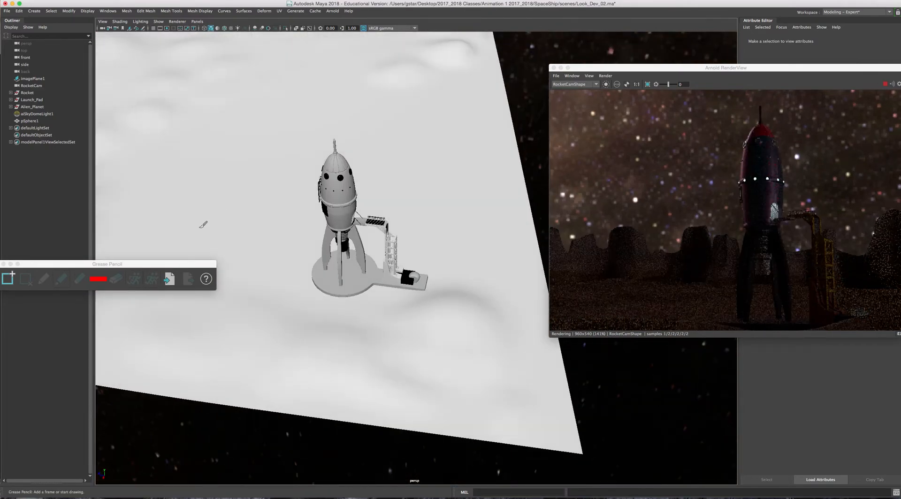
{"action": "mouse_move", "coordinate": [178, 226]}
{"action": "left_mouse_down"}
{"action": "mouse_move", "coordinate": [211, 229]}
{"action": "mouse_move", "coordinate": [216, 243]}
{"action": "mouse_move", "coordinate": [239, 238]}
{"action": "mouse_move", "coordinate": [231, 212]}
{"action": "left_mouse_up"}
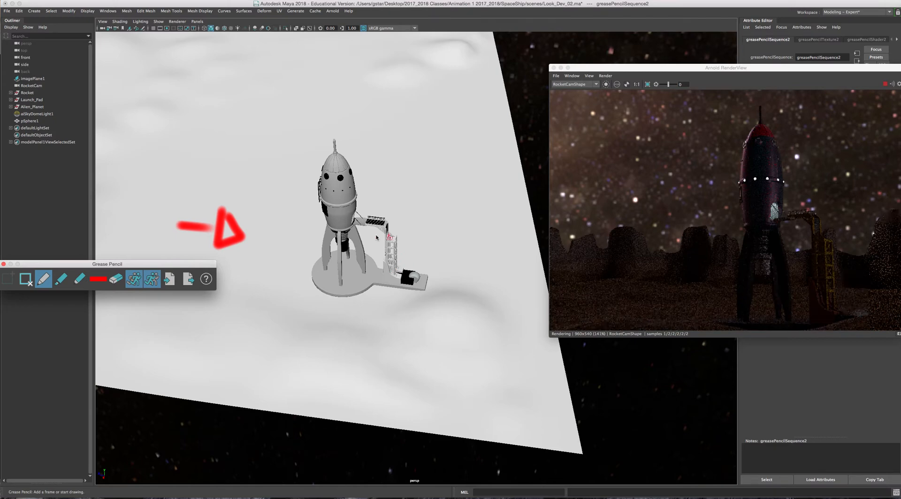
{"action": "left_click_drag", "start_coordinate": [367, 215], "coordinate": [359, 220]}
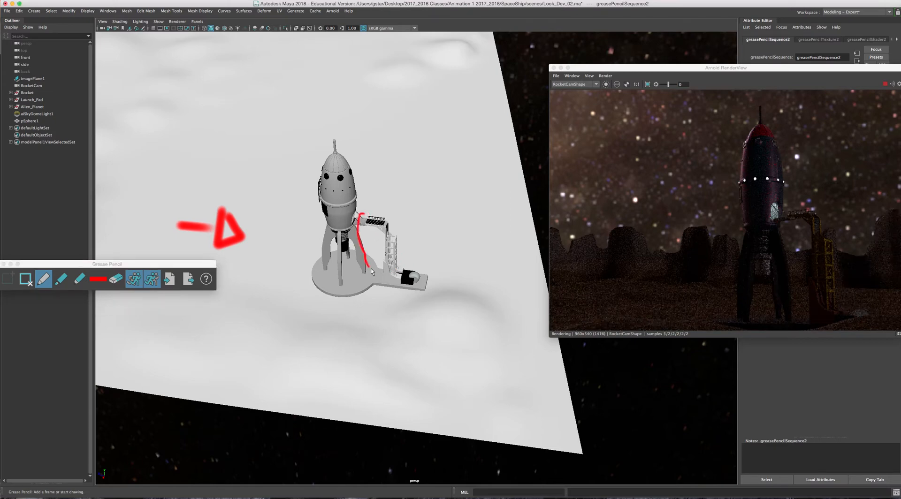
{"action": "mouse_move", "coordinate": [394, 280]}
{"action": "left_mouse_down"}
{"action": "mouse_move", "coordinate": [407, 280]}
{"action": "mouse_move", "coordinate": [411, 243]}
{"action": "left_mouse_up"}
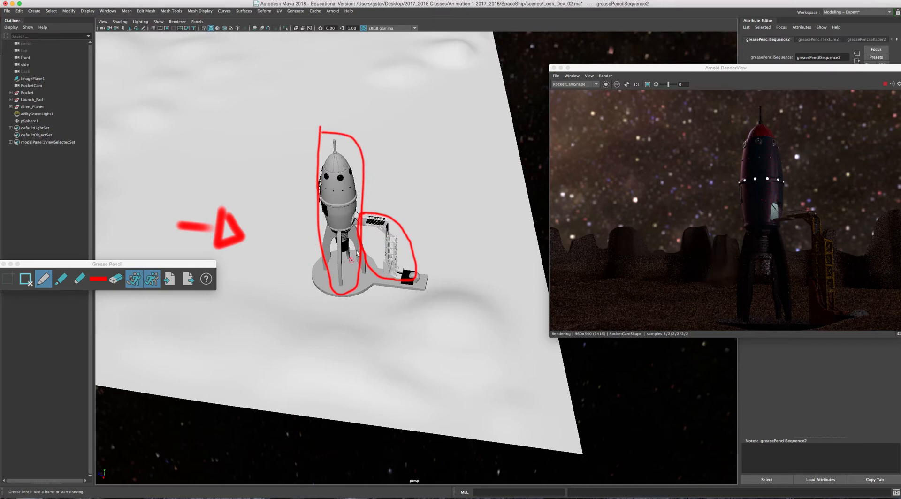
{"action": "left_click", "coordinate": [26, 280]}
- Sketch a Grease Pencil light arrow and the shadow shapes of the rocket and gantry on the ground, and remove the frame
{"action": "left_click_drag", "start_coordinate": [183, 264], "coordinate": [186, 364]}
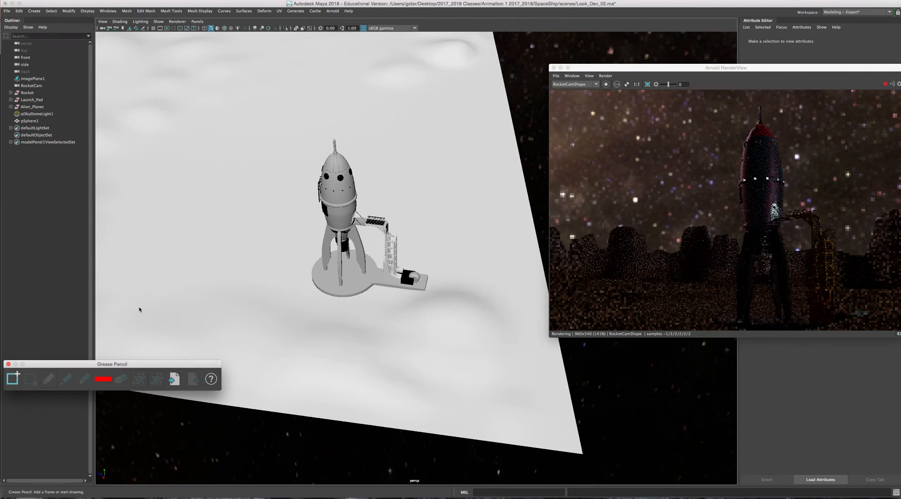
{"action": "mouse_move", "coordinate": [127, 308]}
{"action": "left_mouse_down"}
{"action": "mouse_move", "coordinate": [196, 301]}
{"action": "mouse_move", "coordinate": [197, 325]}
{"action": "left_mouse_up"}
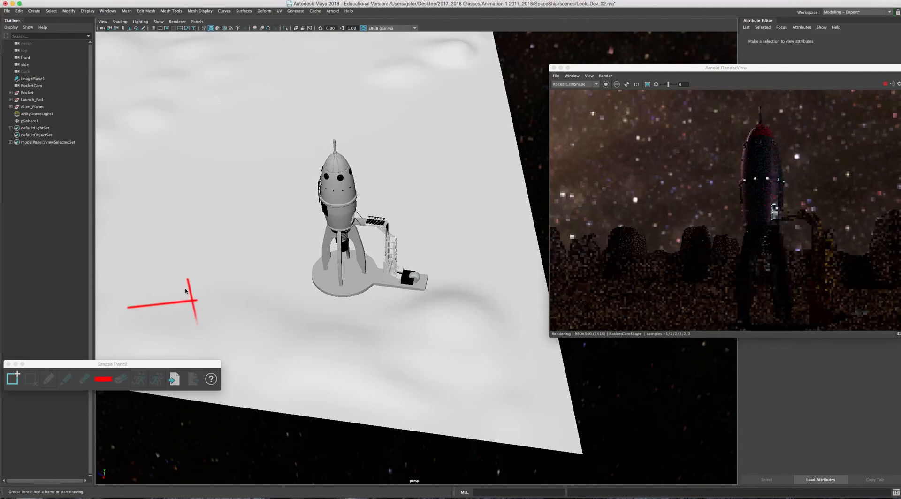
{"action": "mouse_move", "coordinate": [185, 291]}
{"action": "left_mouse_down"}
{"action": "mouse_move", "coordinate": [226, 298]}
{"action": "mouse_move", "coordinate": [203, 319]}
{"action": "left_mouse_up"}
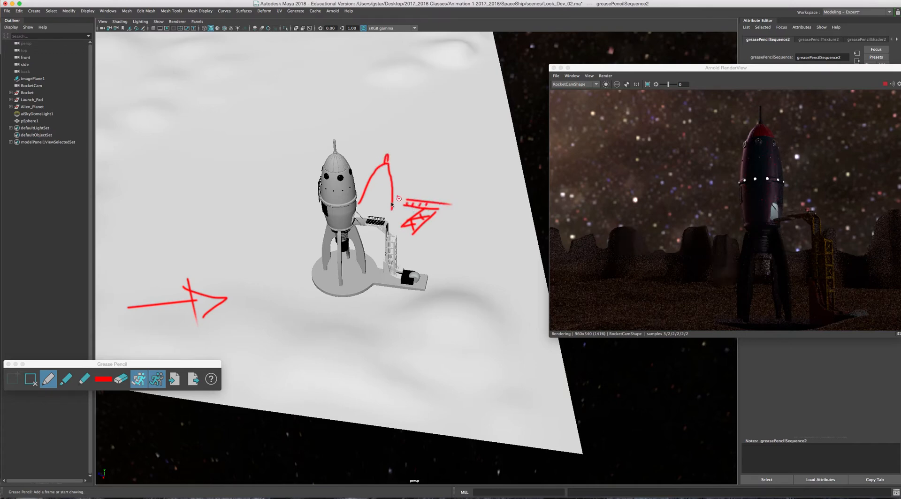
{"action": "left_click", "coordinate": [35, 376]}
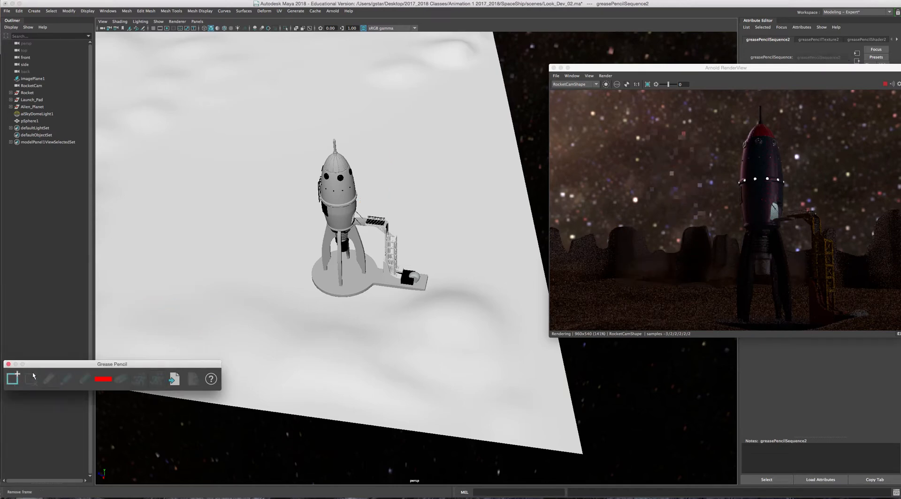
- Close the Grease Pencil tools and create a standard Maya directional light in the scene
{"action": "key", "text": "w"}
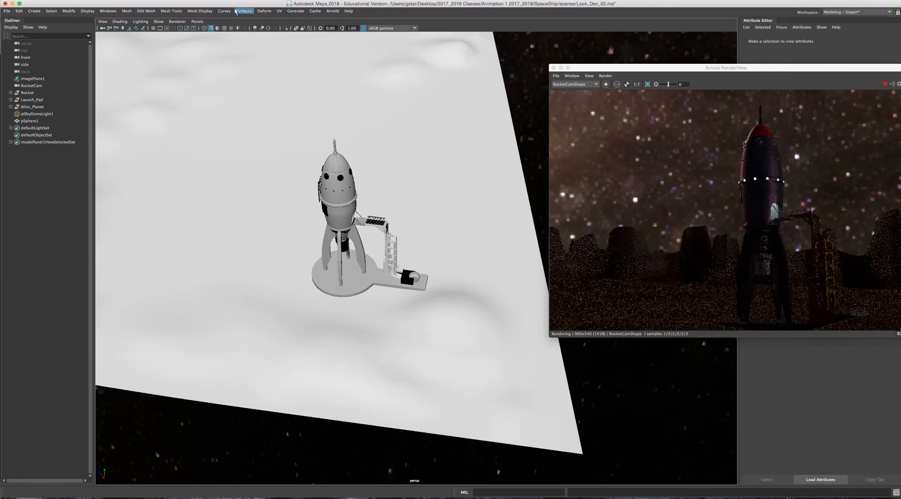
{"action": "left_click", "coordinate": [332, 11]}
{"action": "mouse_move", "coordinate": [342, 49]}
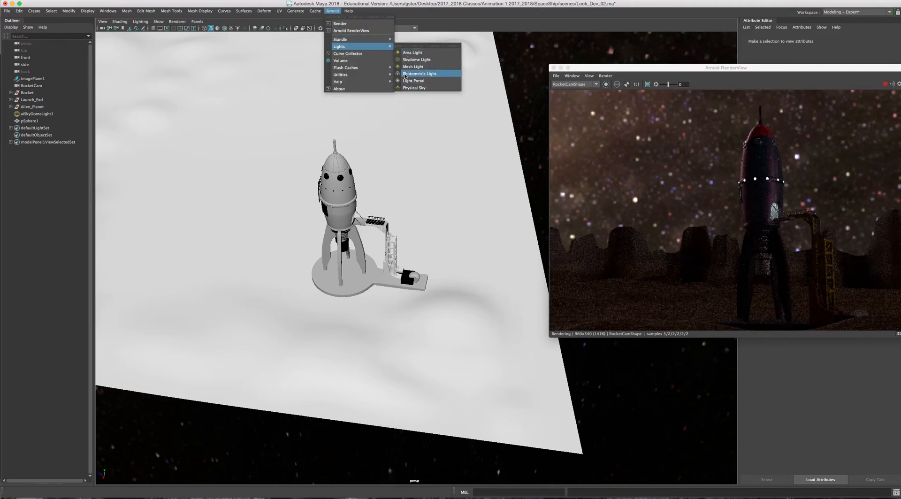
{"action": "left_click", "coordinate": [35, 11]}
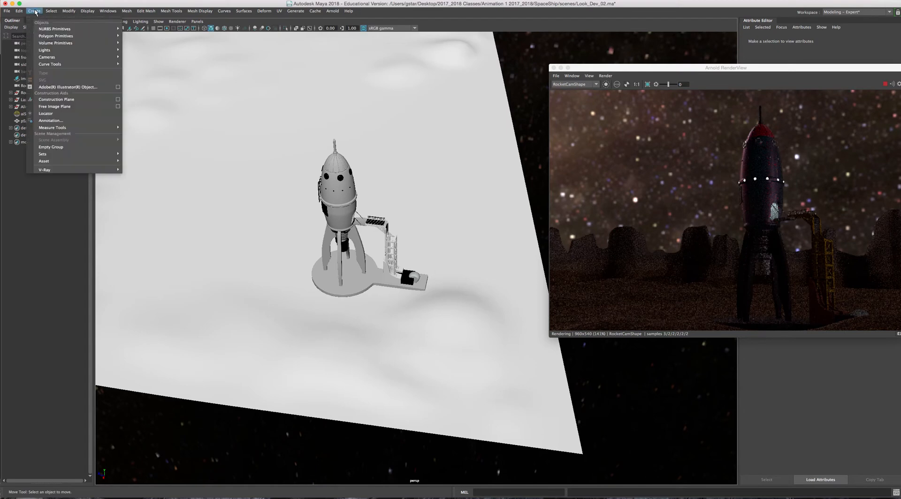
{"action": "mouse_move", "coordinate": [76, 50]}
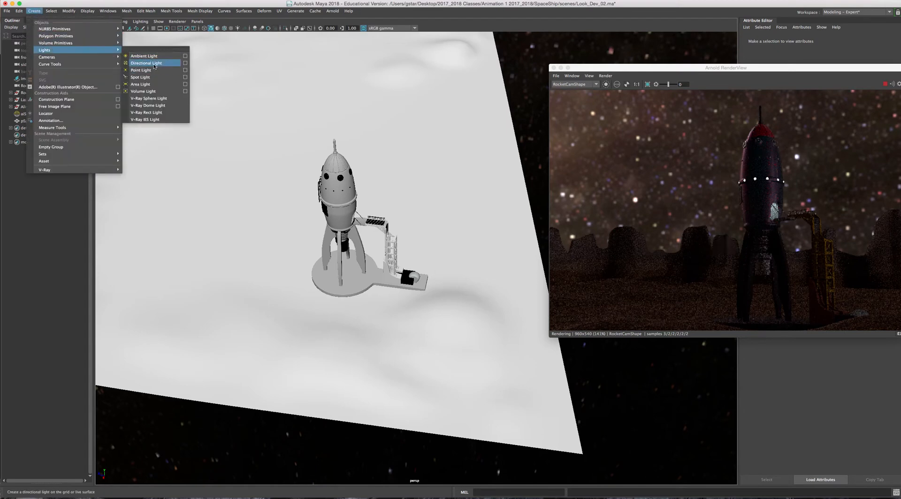
{"action": "left_click", "coordinate": [151, 63]}
- Raise the directional light above the terrain beside the rocket, enlarge its icon, and tilt it downwards
{"action": "left_click_drag", "start_coordinate": [349, 143], "coordinate": [342, 138], "text": "alt"}
{"action": "left_click_drag", "start_coordinate": [352, 258], "coordinate": [319, 177]}
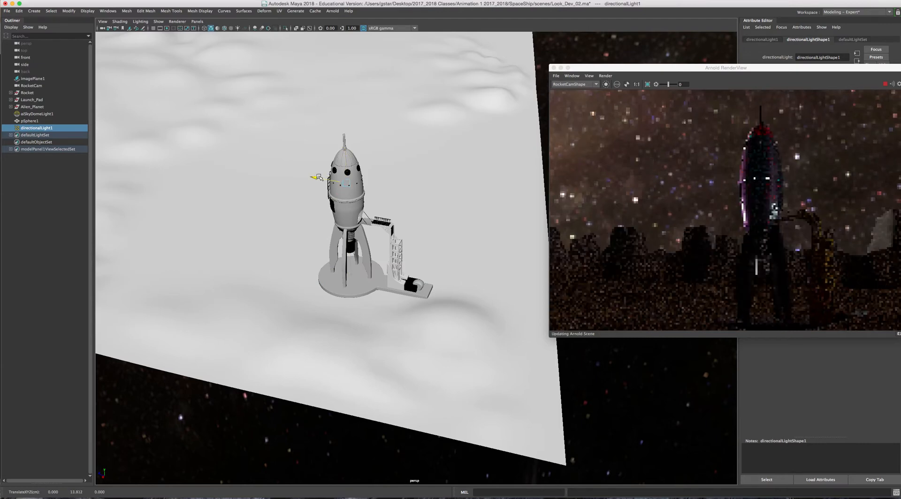
{"action": "key", "text": "r"}
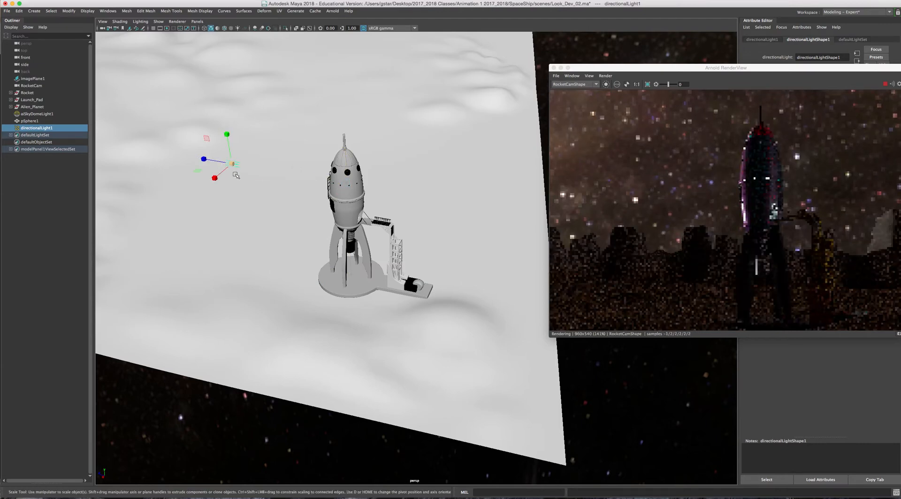
{"action": "left_click_drag", "start_coordinate": [237, 165], "coordinate": [216, 171]}
{"action": "key", "text": "e"}
{"action": "key", "text": "w"}
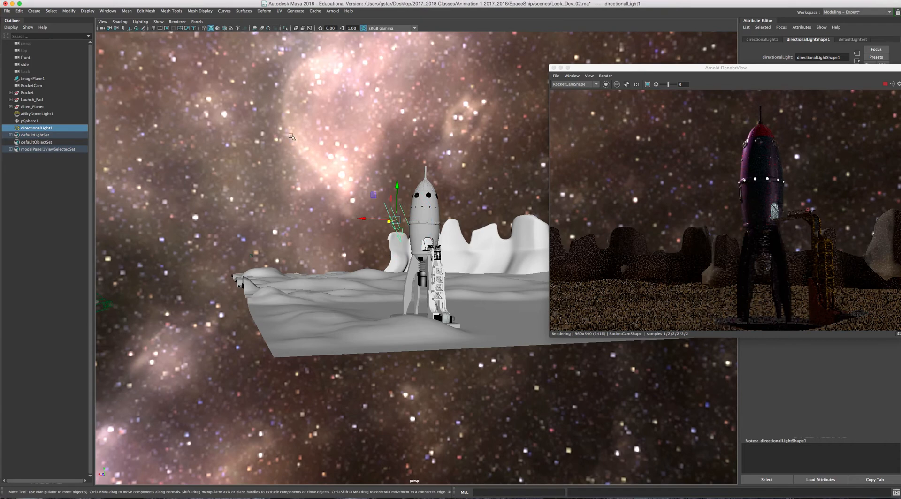
- Rotate the sky dome light about its vertical axis to about -66°
{"action": "left_click", "coordinate": [290, 136]}
{"action": "key", "text": "e"}
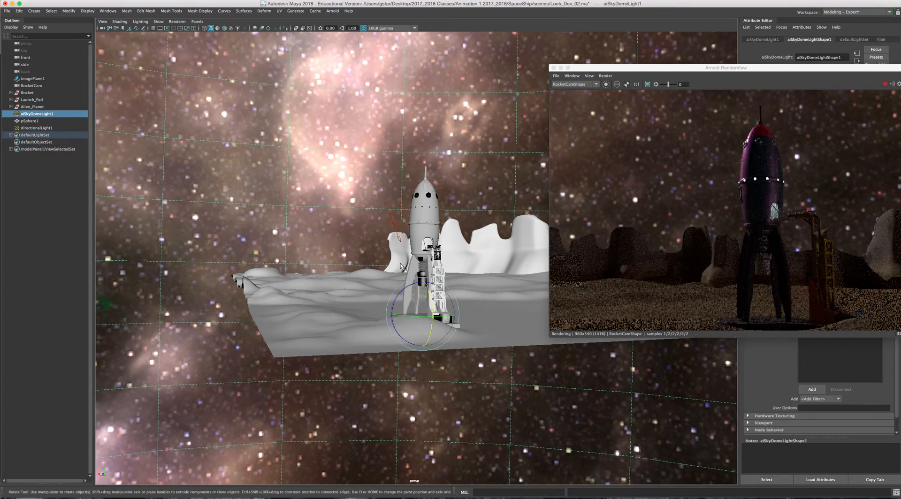
{"action": "left_click_drag", "start_coordinate": [409, 318], "coordinate": [413, 316]}
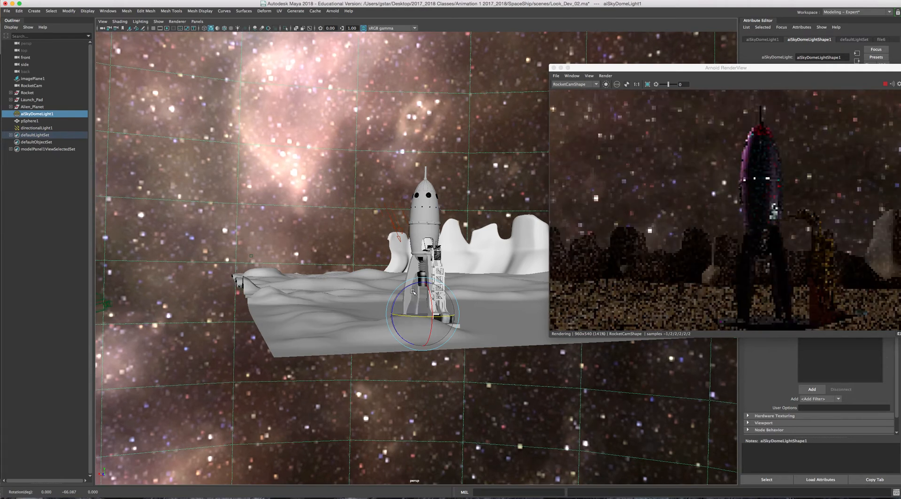
- Move the directional light up beside the rocket's tip, to a height of about 22.8, and rotate it to follow the nebula's direction
{"action": "left_click", "coordinate": [400, 233]}
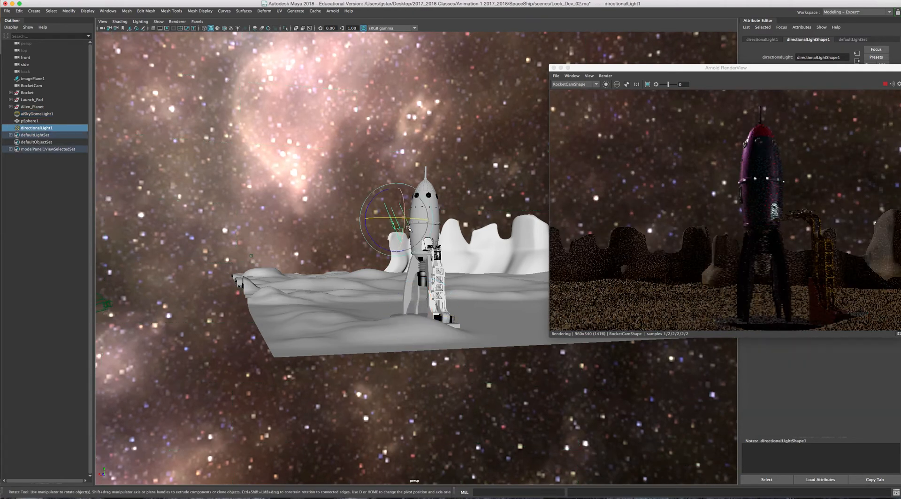
{"action": "left_click_drag", "start_coordinate": [408, 228], "coordinate": [396, 229], "text": "alt"}
{"action": "key", "text": "w"}
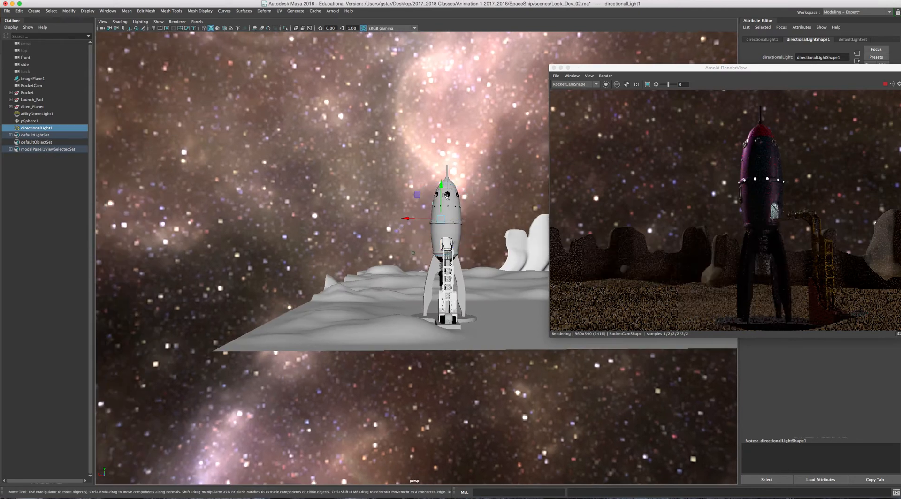
{"action": "left_click_drag", "start_coordinate": [442, 191], "coordinate": [394, 165]}
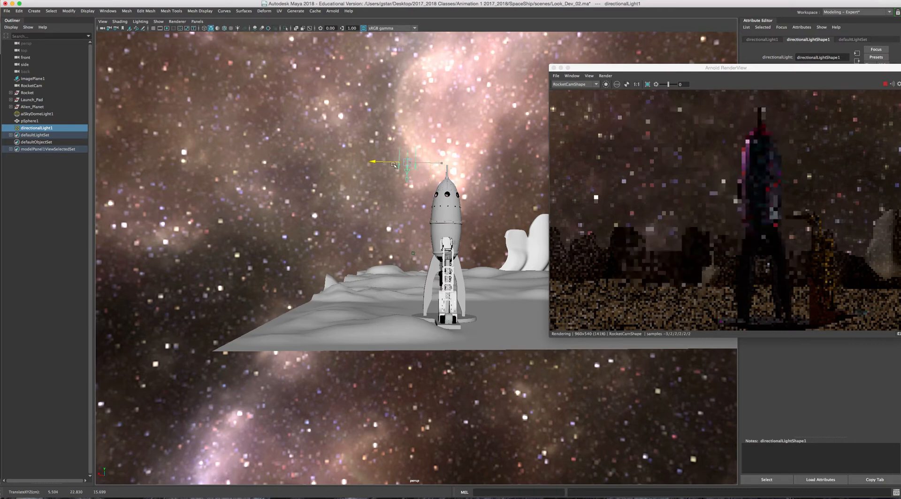
{"action": "key", "text": "e"}
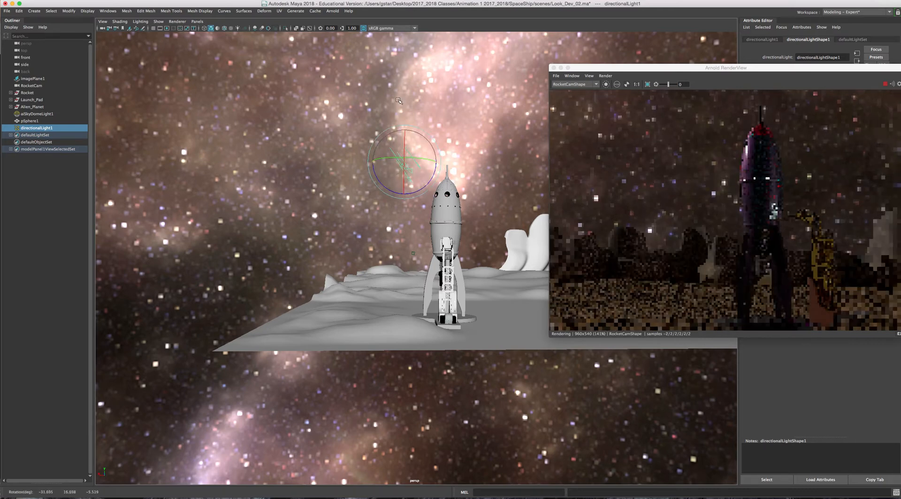
- Turn the sky dome light about its vertical axis to bring the bright nebula into the render, and reposition the render window
{"action": "left_click", "coordinate": [37, 115]}
{"action": "left_click_drag", "start_coordinate": [437, 317], "coordinate": [438, 318]}
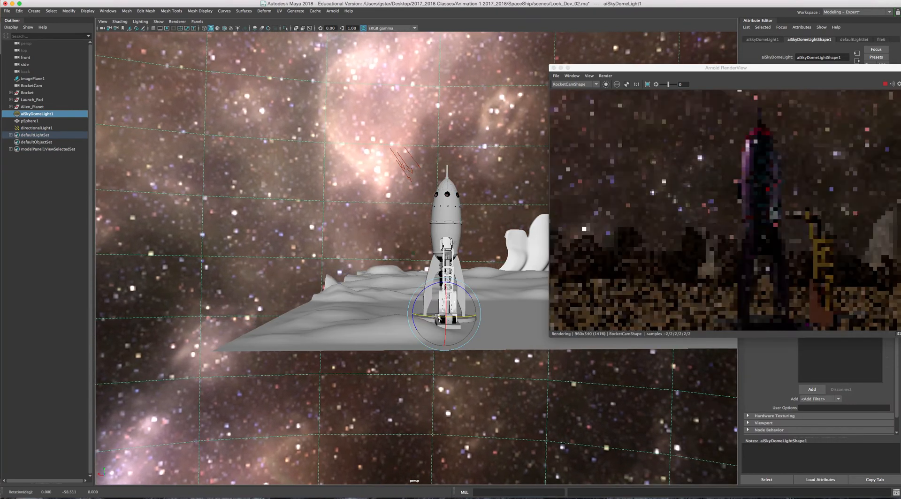
{"action": "left_click_drag", "start_coordinate": [638, 68], "coordinate": [612, 57]}
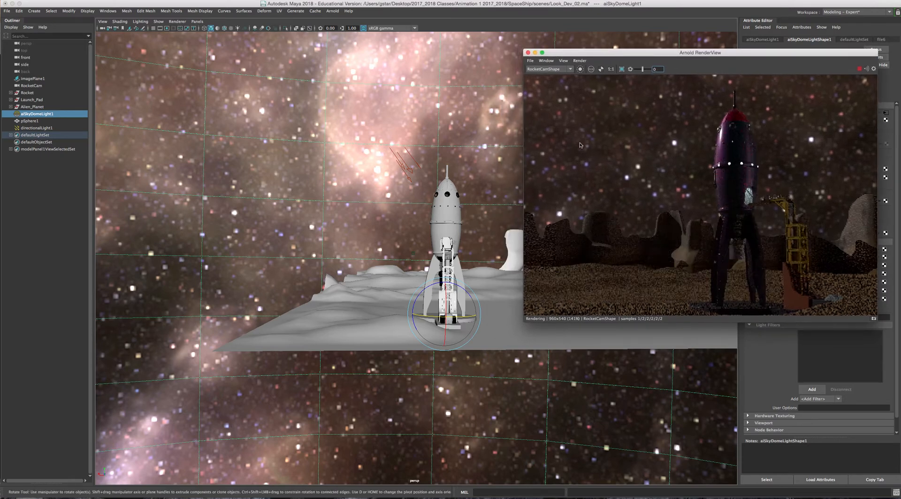
{"action": "left_click_drag", "start_coordinate": [457, 317], "coordinate": [444, 319]}
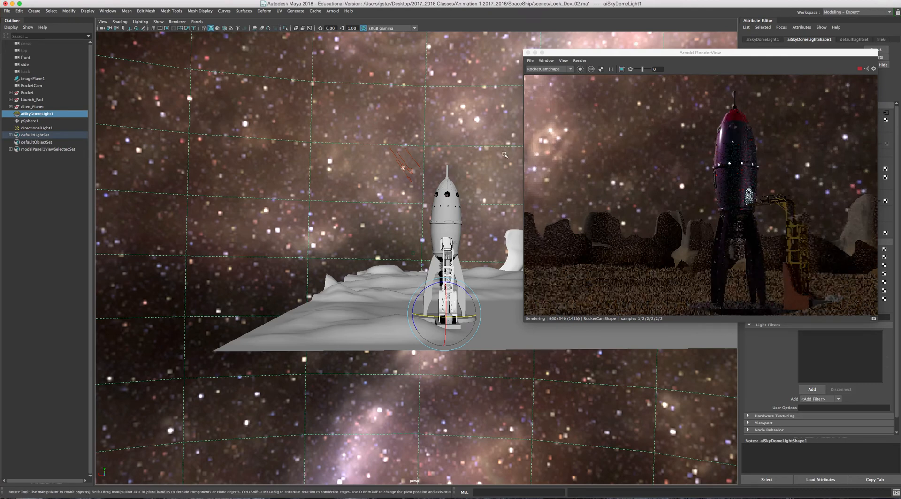
{"action": "left_click_drag", "start_coordinate": [461, 319], "coordinate": [461, 319]}
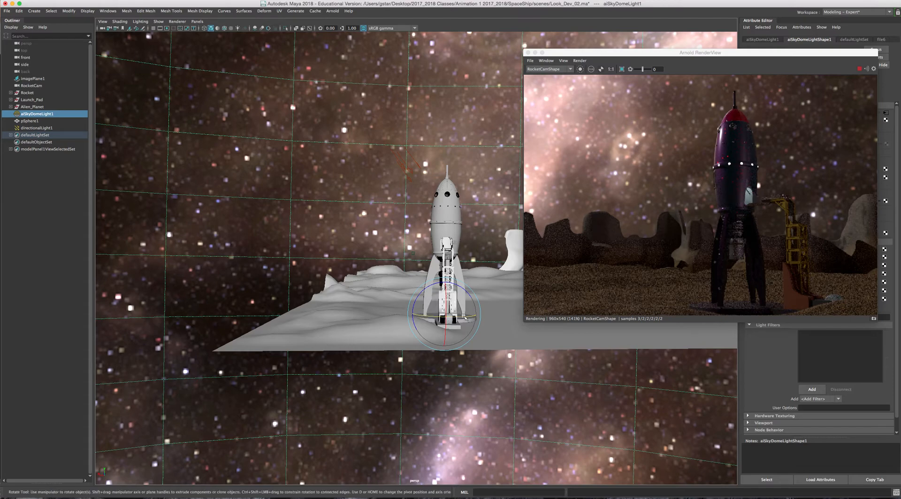
- Fine-tune the sky dome light's rotation about its vertical axis to about -80.5°
{"action": "left_click_drag", "start_coordinate": [464, 318], "coordinate": [302, 242], "text": "alt"}
{"action": "left_click_drag", "start_coordinate": [341, 180], "coordinate": [427, 161], "text": "alt"}
{"action": "left_click", "coordinate": [360, 158]}
{"action": "left_click", "coordinate": [452, 134]}
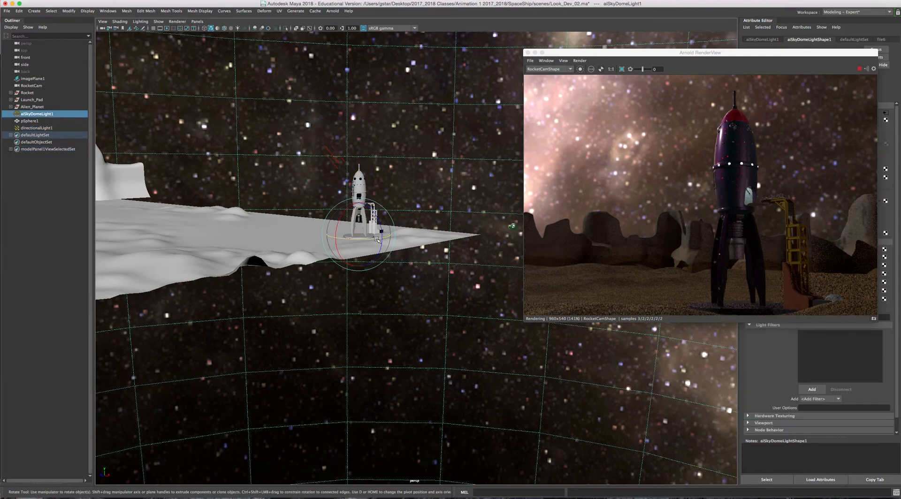
{"action": "left_click_drag", "start_coordinate": [378, 241], "coordinate": [376, 240]}
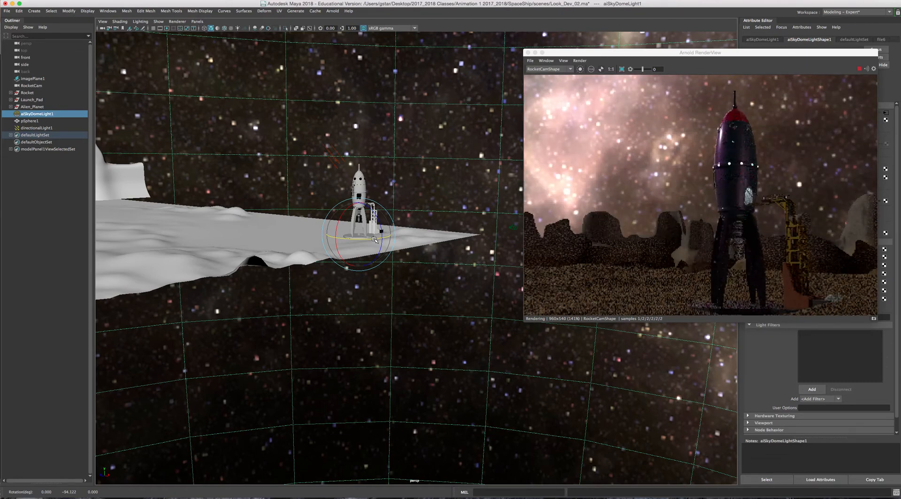
{"action": "left_click_drag", "start_coordinate": [376, 240], "coordinate": [382, 240]}
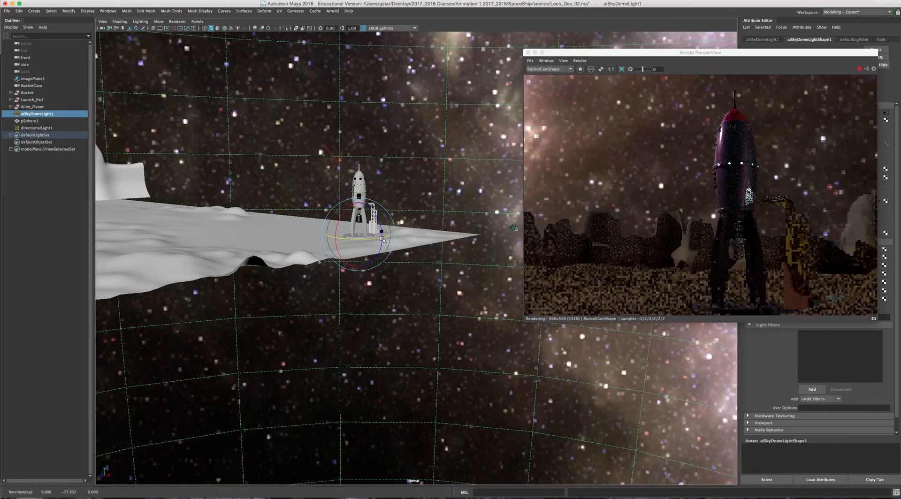
{"action": "left_click_drag", "start_coordinate": [382, 240], "coordinate": [381, 239]}
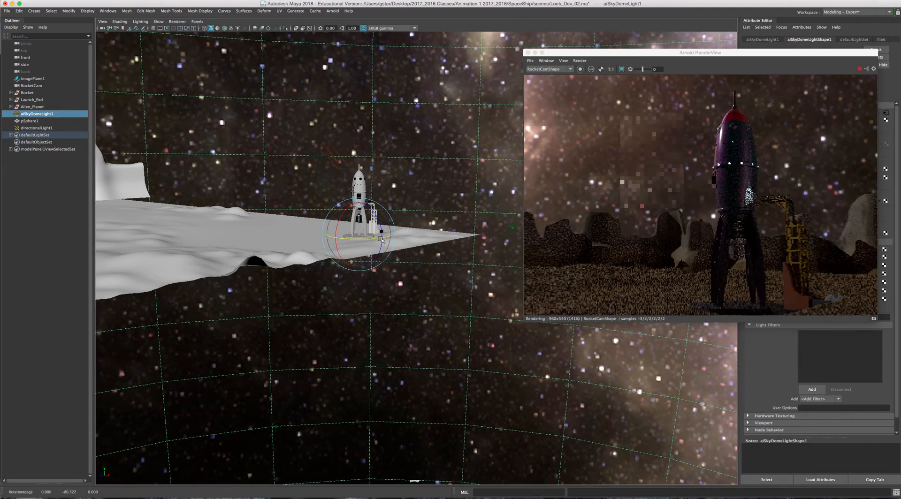
- Rotate the directional light and move it horizontally across the terrain to about X 21.2, Z 12.2
{"action": "left_click", "coordinate": [336, 158]}
{"action": "left_click_drag", "start_coordinate": [342, 177], "coordinate": [363, 241], "text": "alt"}
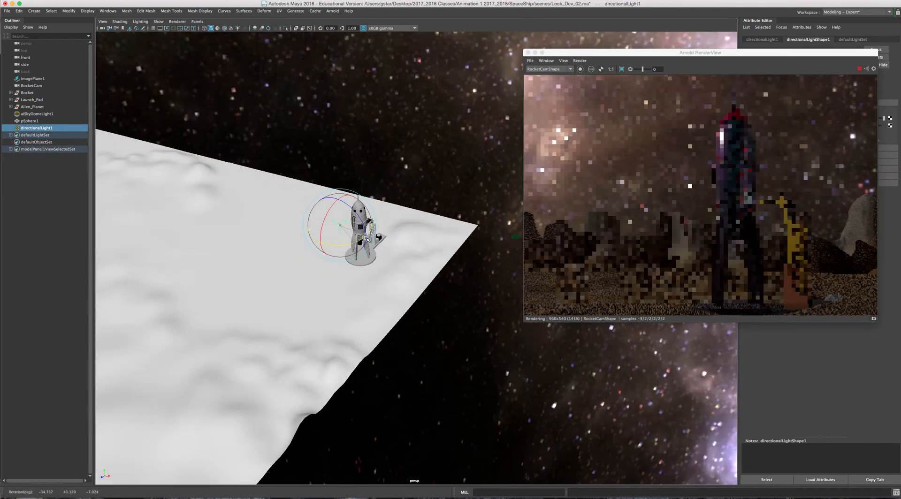
{"action": "key", "text": "w"}
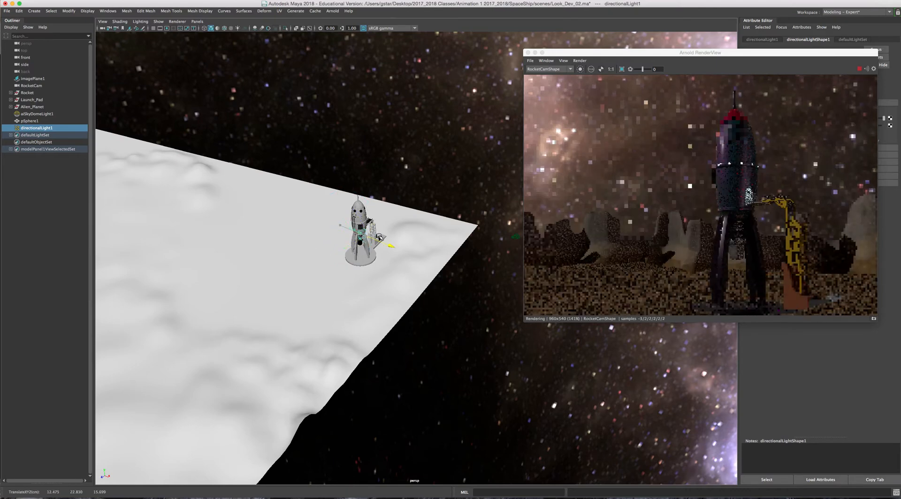
{"action": "left_click_drag", "start_coordinate": [380, 237], "coordinate": [402, 249]}
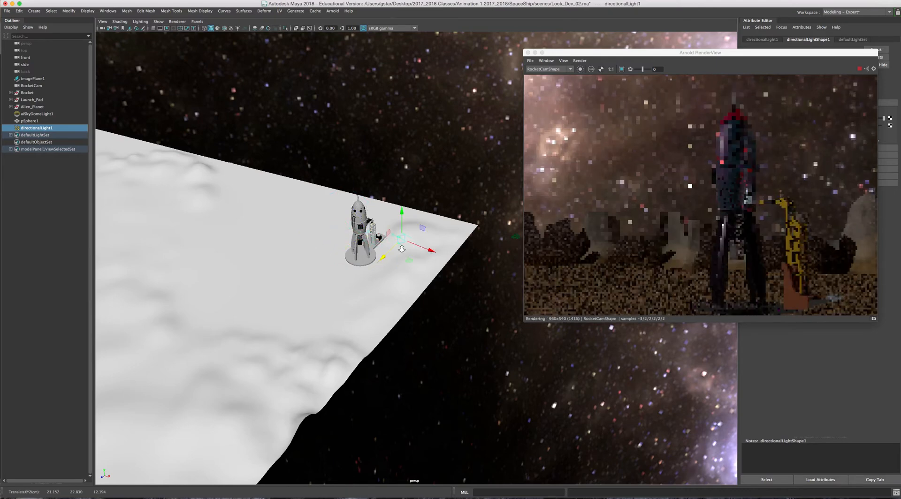
- Rotate the directional light beside the launch pad to about -54°, 48°, -13°
{"action": "scroll", "coordinate": [402, 249], "scroll_direction": "up", "scroll_amount": 5}
{"action": "middle_click_drag", "start_coordinate": [395, 216], "coordinate": [395, 271], "text": "alt"}
{"action": "scroll", "coordinate": [396, 271], "scroll_direction": "up", "scroll_amount": 3}
{"action": "left_click_drag", "start_coordinate": [395, 271], "coordinate": [395, 272], "text": "alt"}
{"action": "key", "text": "e"}
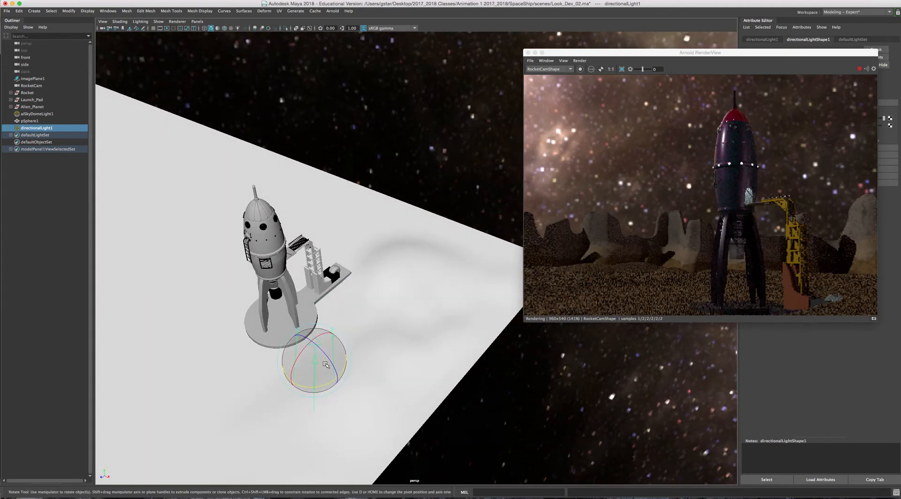
{"action": "left_click_drag", "start_coordinate": [325, 364], "coordinate": [359, 322]}
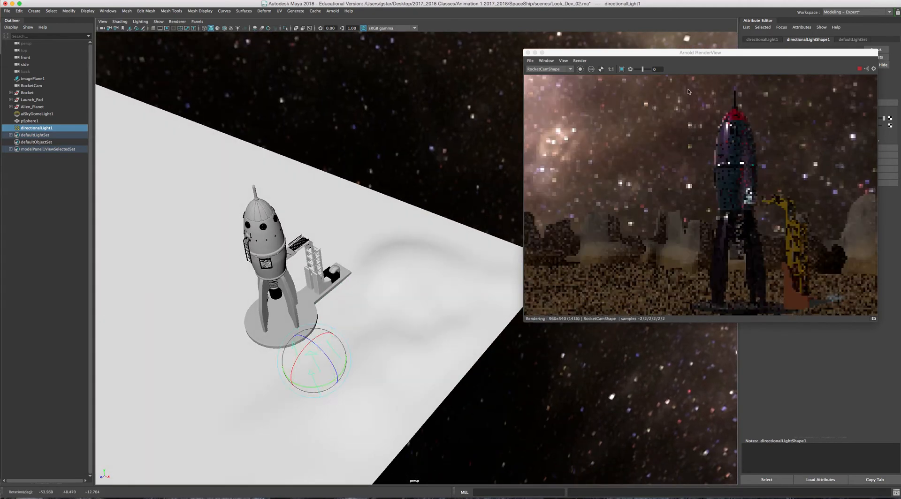
- Move the render window off the light's attributes and set the directional light's Arnold exposure to 1, after trying 5 and 2
{"action": "left_click_drag", "start_coordinate": [864, 56], "coordinate": [690, 56]}
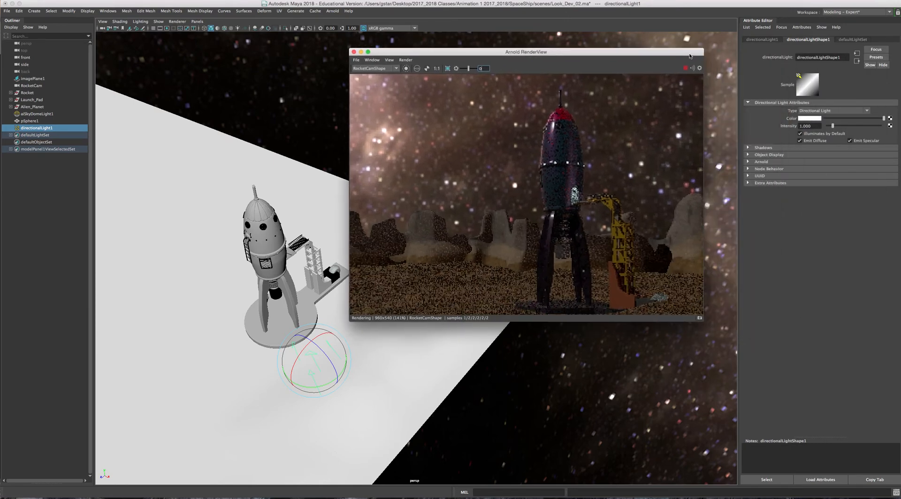
{"action": "left_click", "coordinate": [763, 161]}
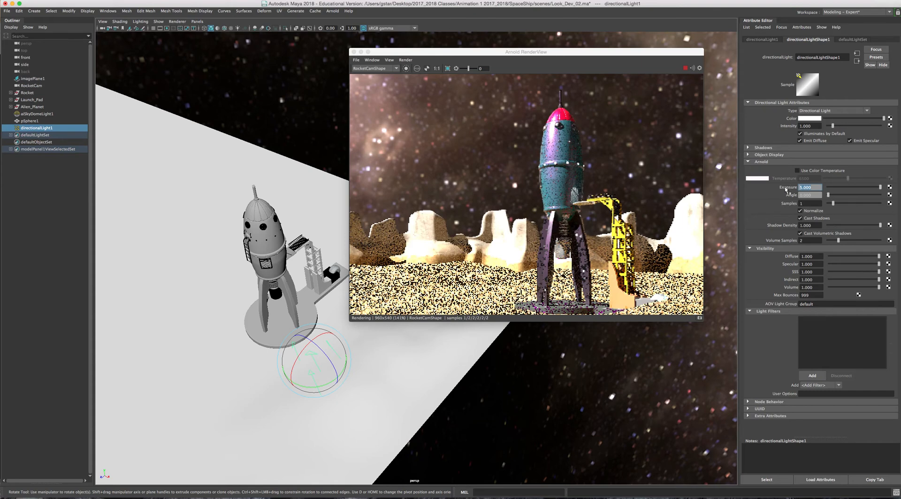
{"action": "type", "text": "2"}
{"action": "key", "text": "Return"}
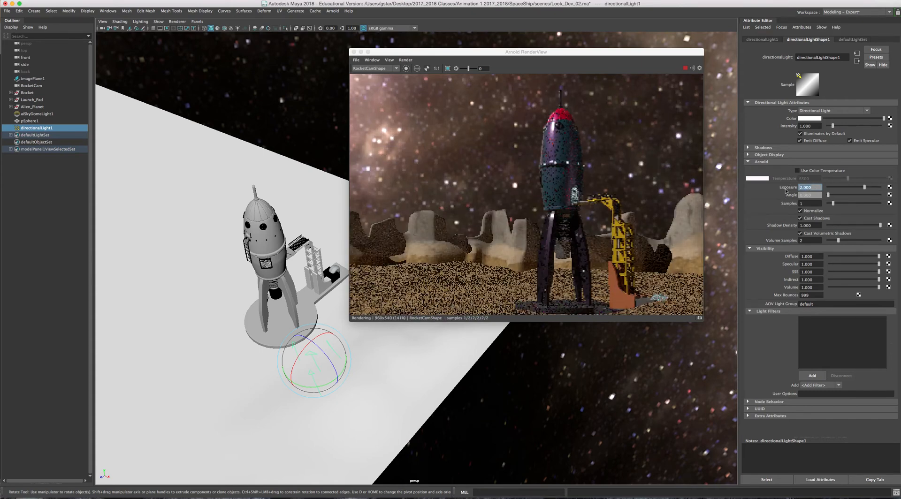
{"action": "type", "text": "1"}
{"action": "key", "text": "Return"}
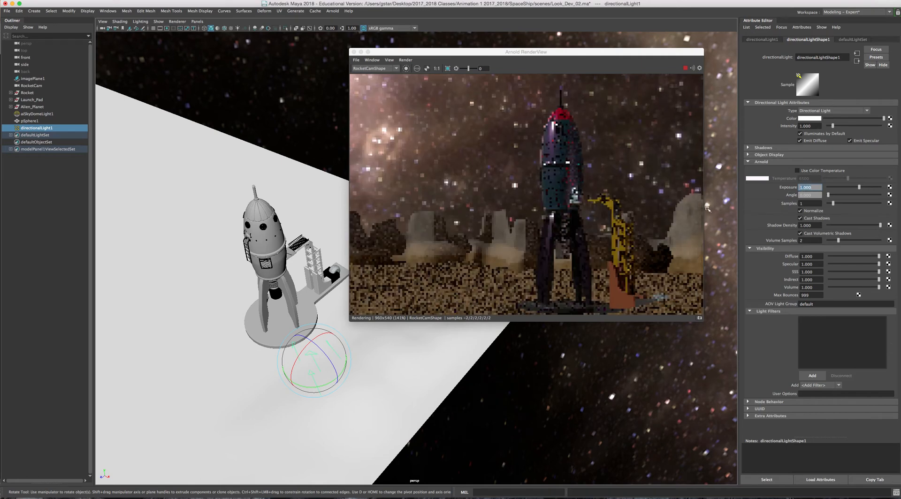
- Rotate the directional light to about -69°, 49°, -20° and raise it to a height of about 29
{"action": "left_click_drag", "start_coordinate": [315, 355], "coordinate": [319, 351]}
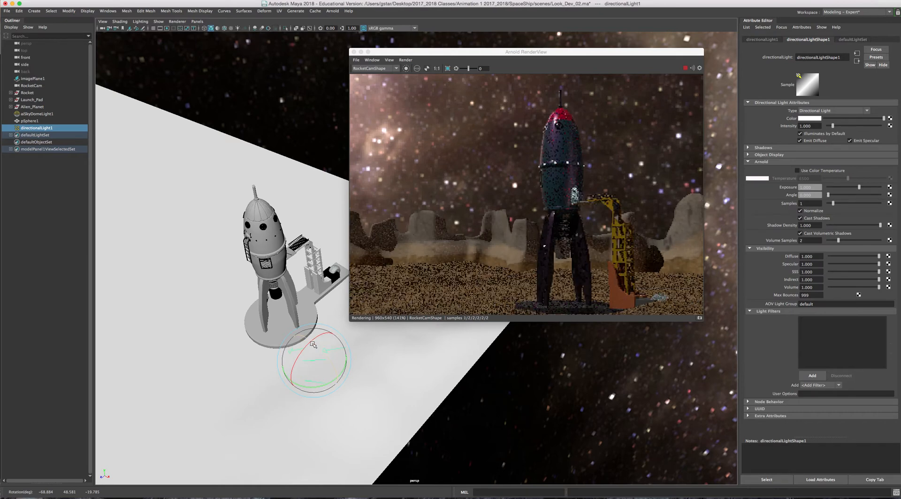
{"action": "key", "text": "w"}
{"action": "left_click_drag", "start_coordinate": [313, 339], "coordinate": [315, 277]}
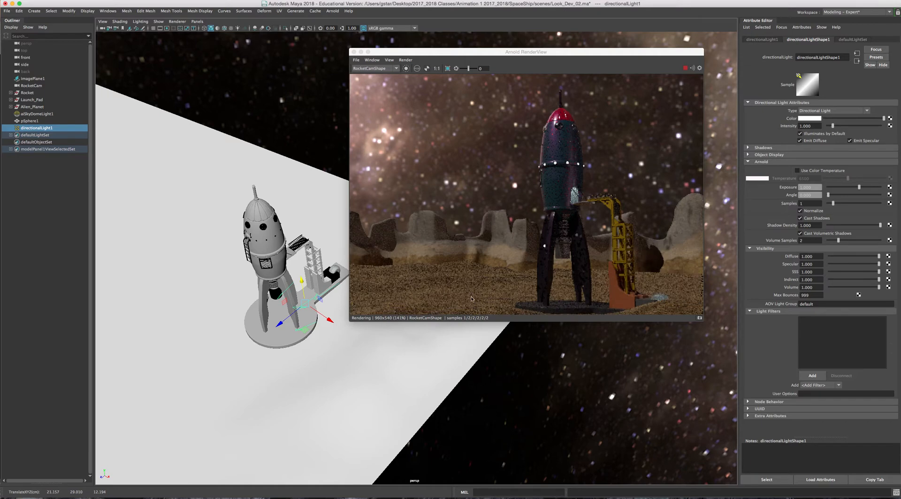
- Shift the render window aside and rotate the directional light to about -97°, 54°, -43°
{"action": "key", "text": "e"}
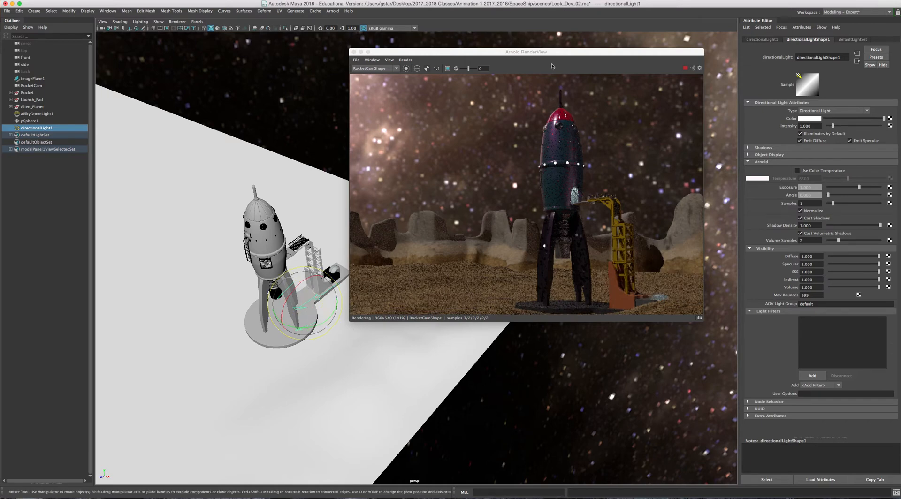
{"action": "left_click_drag", "start_coordinate": [552, 52], "coordinate": [518, 49]}
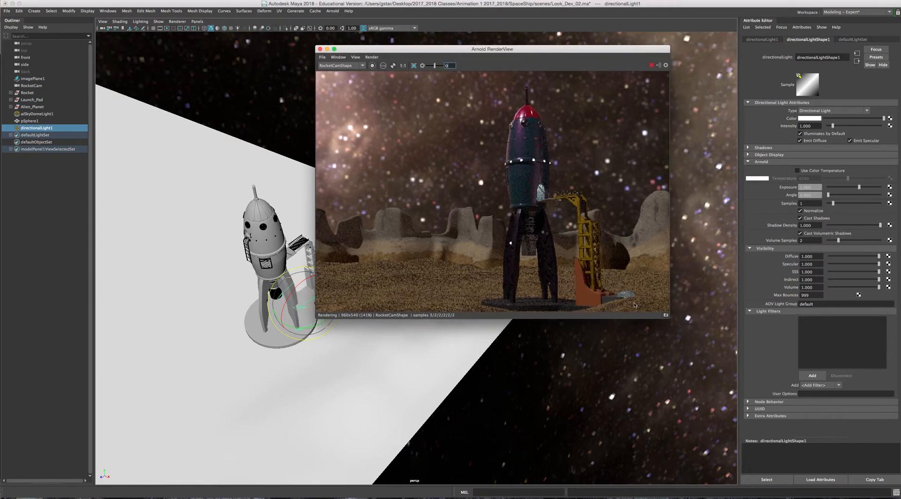
{"action": "mouse_move", "coordinate": [300, 300]}
{"action": "left_mouse_down"}
{"action": "mouse_move", "coordinate": [305, 312]}
{"action": "mouse_move", "coordinate": [312, 308]}
{"action": "left_mouse_up"}
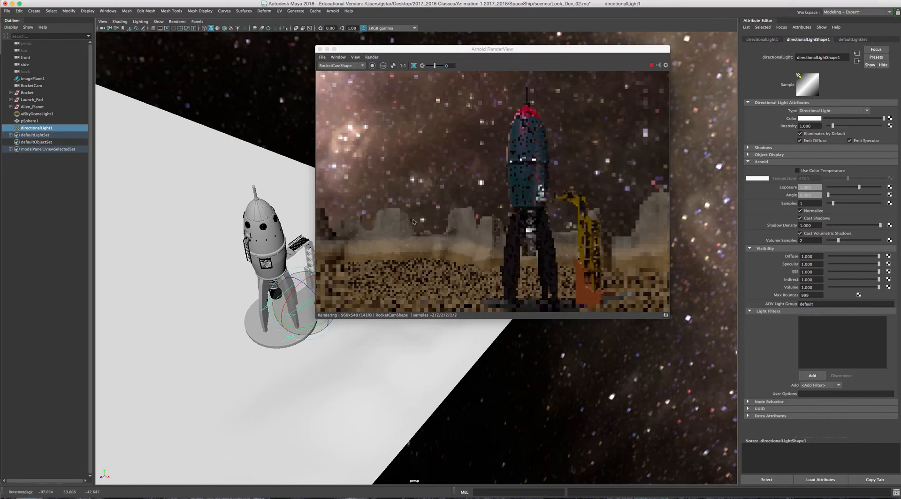
- Try repositioning and rotating the directional light beside the rocket
{"action": "left_click_drag", "start_coordinate": [511, 55], "coordinate": [575, 46]}
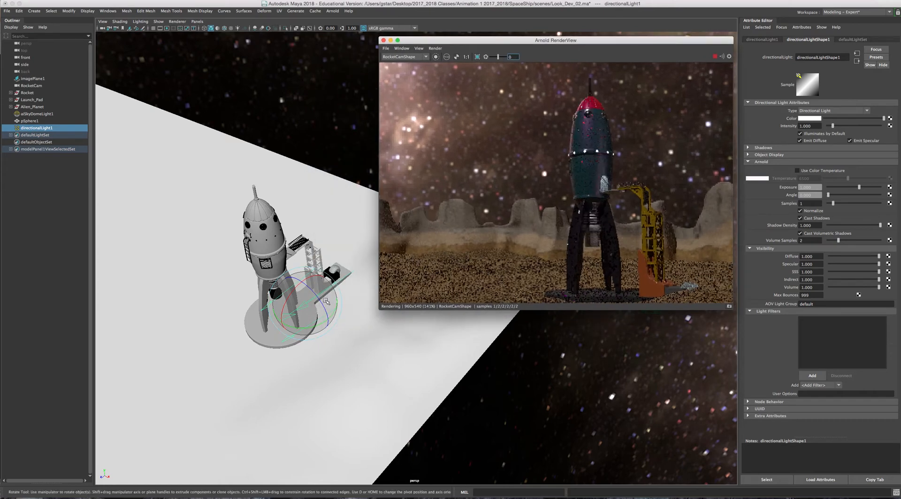
{"action": "left_click_drag", "start_coordinate": [327, 300], "coordinate": [306, 306], "text": "alt"}
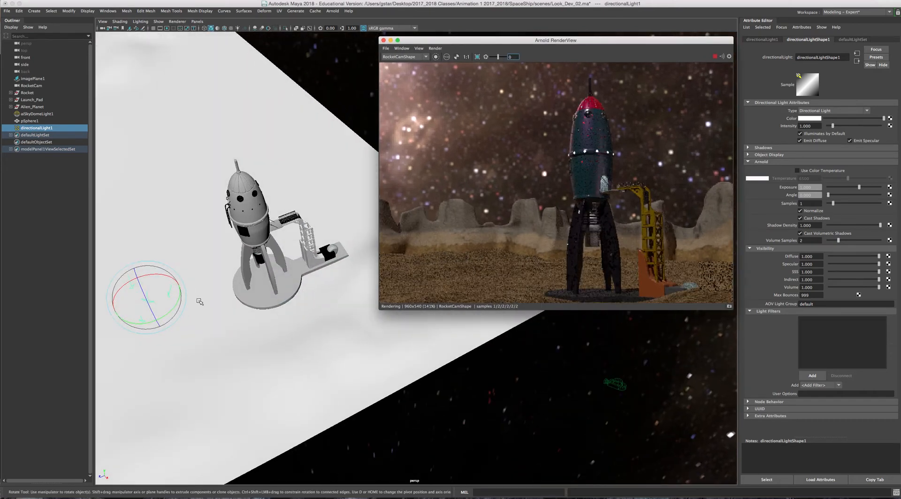
{"action": "left_click", "coordinate": [131, 311]}
{"action": "key", "text": "w"}
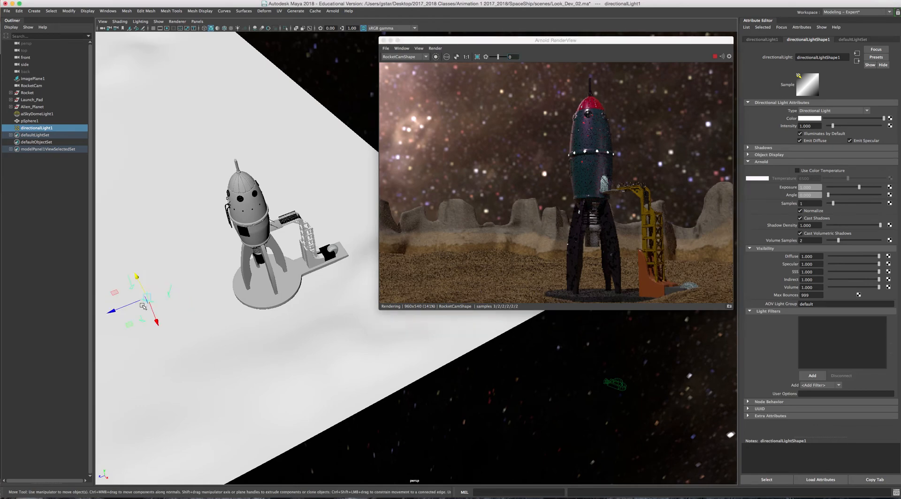
{"action": "middle_click_drag", "start_coordinate": [130, 311], "coordinate": [151, 303], "text": "alt"}
{"action": "left_click_drag", "start_coordinate": [180, 301], "coordinate": [307, 254]}
{"action": "key", "text": "e"}
{"action": "left_click_drag", "start_coordinate": [282, 207], "coordinate": [289, 202]}
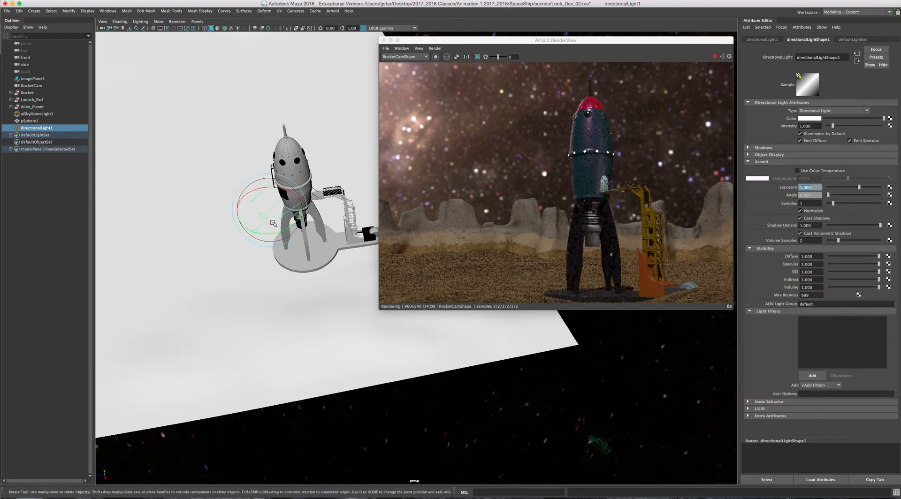
{"action": "left_click_drag", "start_coordinate": [273, 225], "coordinate": [275, 222]}
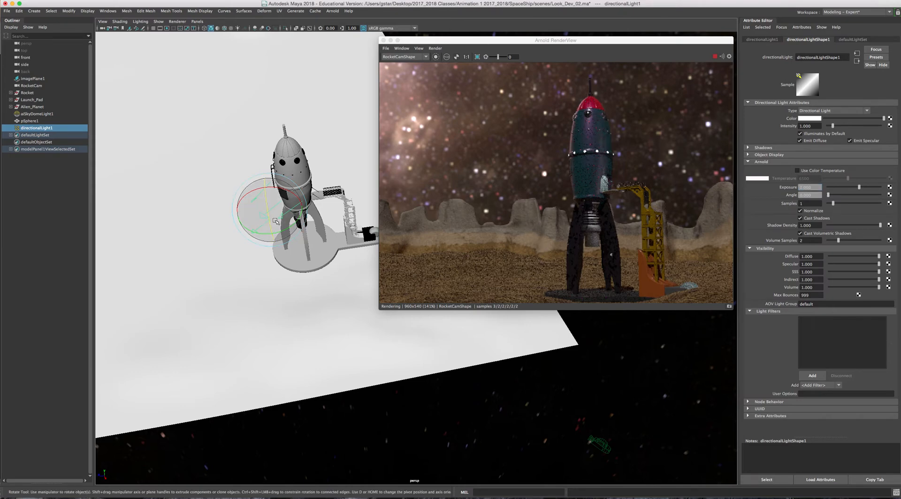
- Delete the directional light from the scene and reposition the render window beside the rocket
{"action": "key", "text": "Delete"}
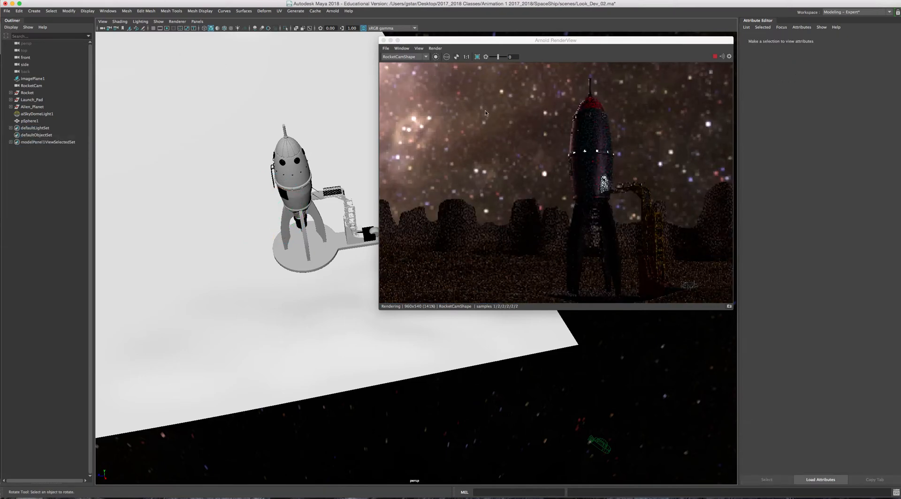
{"action": "left_click_drag", "start_coordinate": [482, 46], "coordinate": [563, 86]}
{"action": "scroll", "coordinate": [414, 143], "scroll_direction": "up", "scroll_amount": 5}
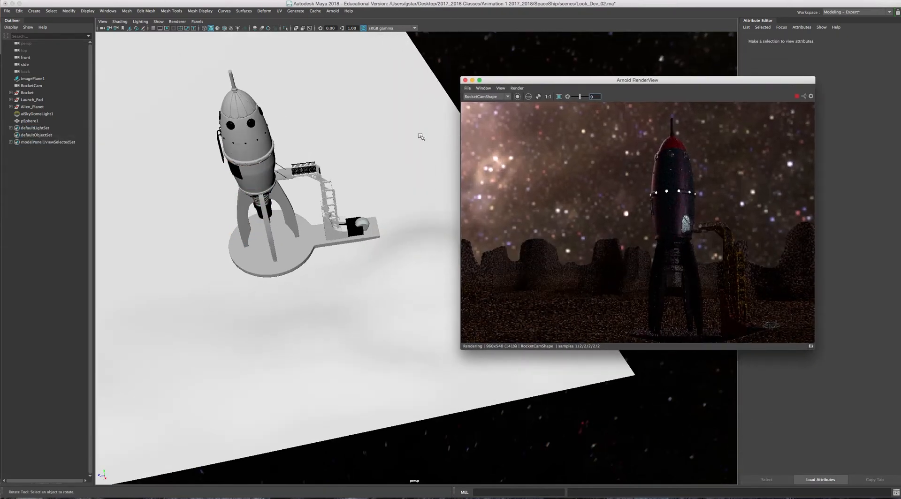
{"action": "left_click_drag", "start_coordinate": [407, 151], "coordinate": [381, 220], "text": "alt"}
{"action": "left_click_drag", "start_coordinate": [506, 82], "coordinate": [435, 42]}
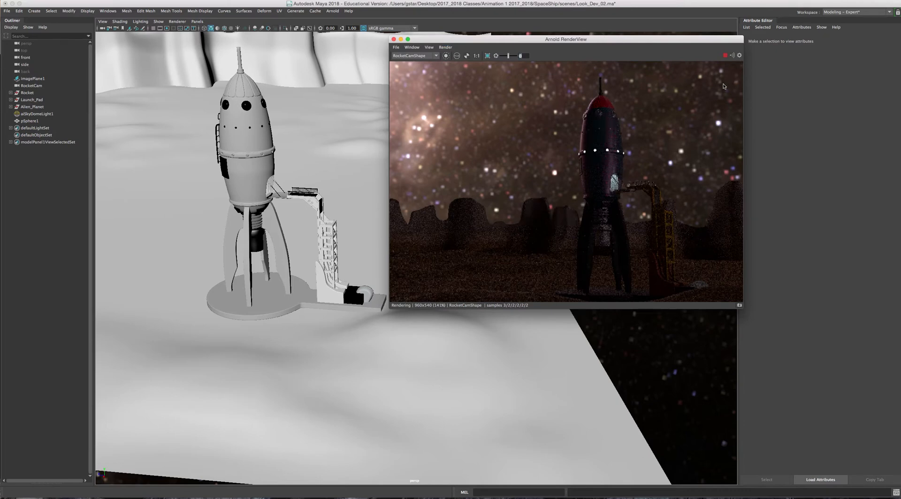
- Select the sky dome light, show its channel values, and move the render window clear of the rocket
{"action": "key", "text": "e"}
{"action": "left_click", "coordinate": [586, 330]}
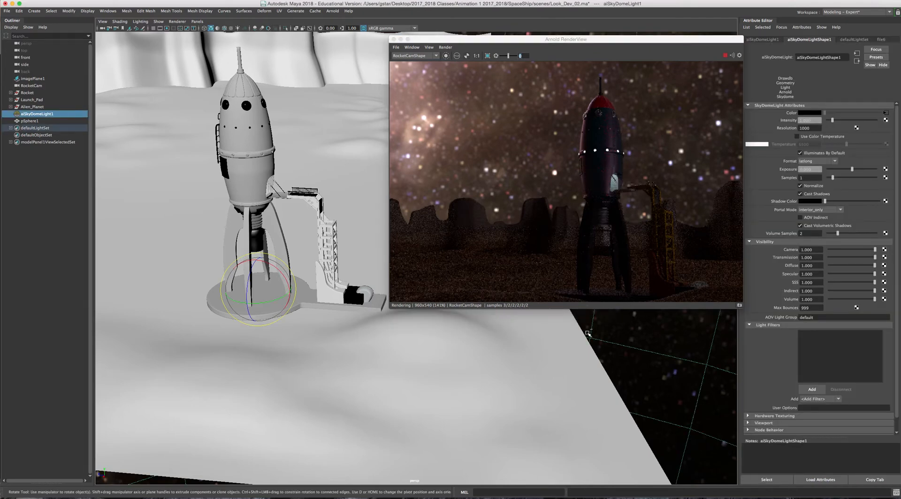
{"action": "key", "text": "ctrl+a"}
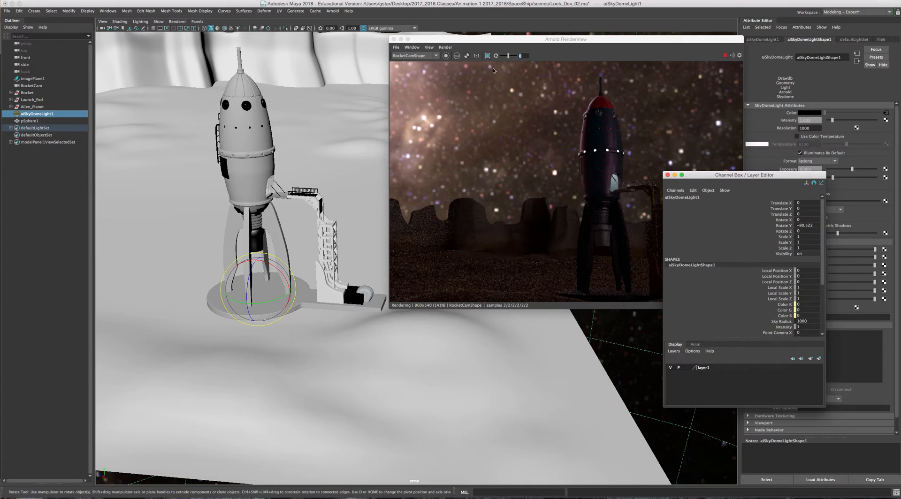
{"action": "left_click_drag", "start_coordinate": [497, 40], "coordinate": [250, 293]}
{"action": "mouse_move", "coordinate": [383, 187]}
{"action": "left_mouse_down", "text": "alt"}
{"action": "mouse_move", "coordinate": [382, 178]}
{"action": "mouse_move", "coordinate": [390, 199]}
{"action": "mouse_move", "coordinate": [332, 182]}
{"action": "mouse_move", "coordinate": [330, 167]}
{"action": "mouse_move", "coordinate": [399, 154]}
{"action": "mouse_move", "coordinate": [376, 184]}
{"action": "left_mouse_up", "text": "alt"}
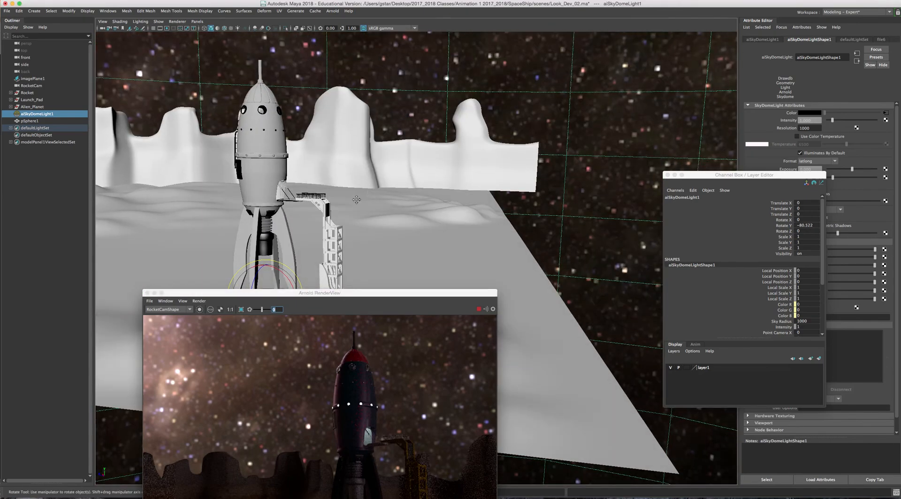
{"action": "middle_click_drag", "start_coordinate": [356, 200], "coordinate": [427, 130], "text": "alt"}
{"action": "scroll", "coordinate": [426, 130], "scroll_direction": "down", "scroll_amount": 2}
{"action": "scroll", "coordinate": [433, 131], "scroll_direction": "up", "scroll_amount": 5}
{"action": "left_click_drag", "start_coordinate": [453, 114], "coordinate": [378, 155], "text": "alt"}
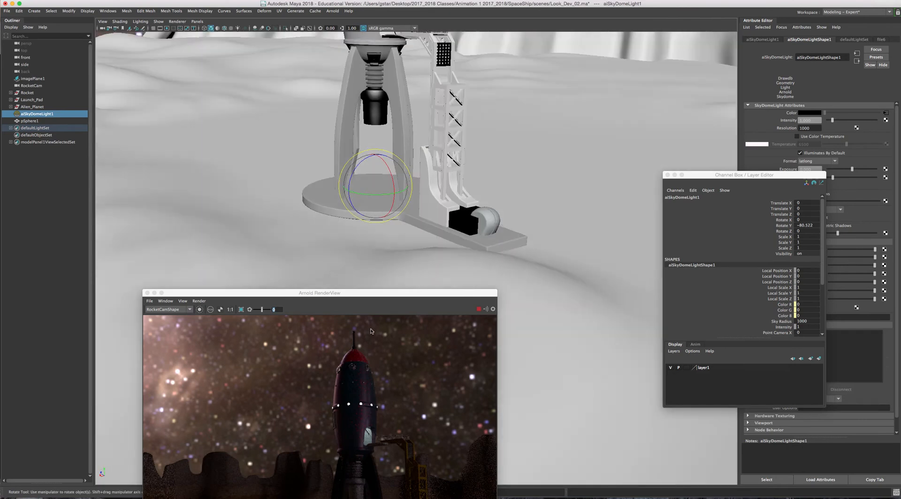
- Switch to Finder and preview the reference image BGrocketship.jpg from the SpaceShip project's sourceimages folder
{"action": "left_click", "coordinate": [204, 489]}
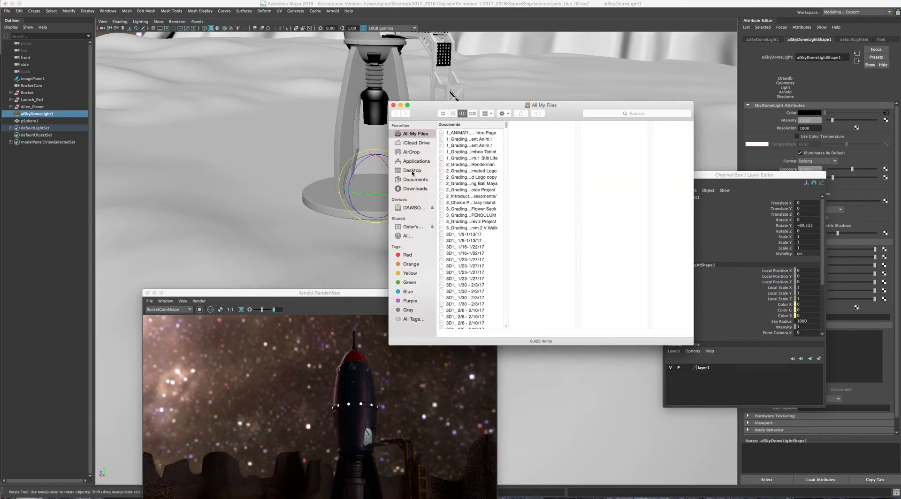
{"action": "left_click", "coordinate": [412, 171]}
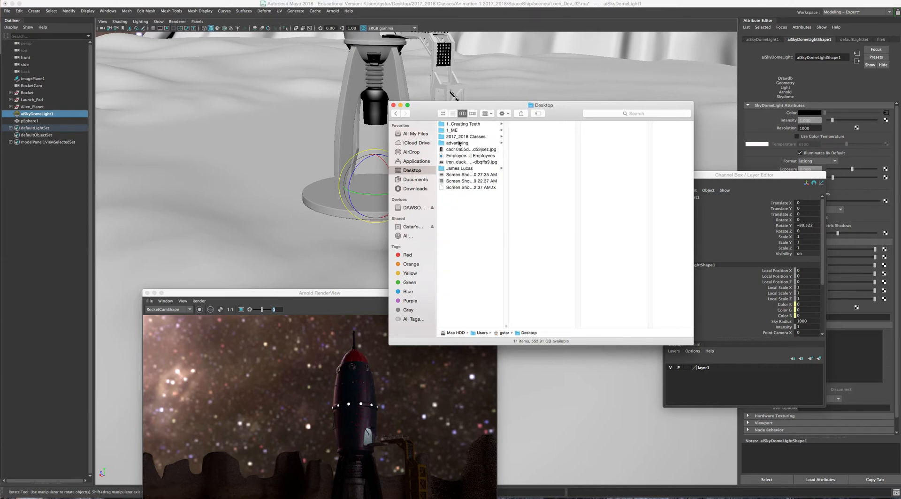
{"action": "left_click", "coordinate": [478, 137]}
{"action": "left_click", "coordinate": [539, 151]}
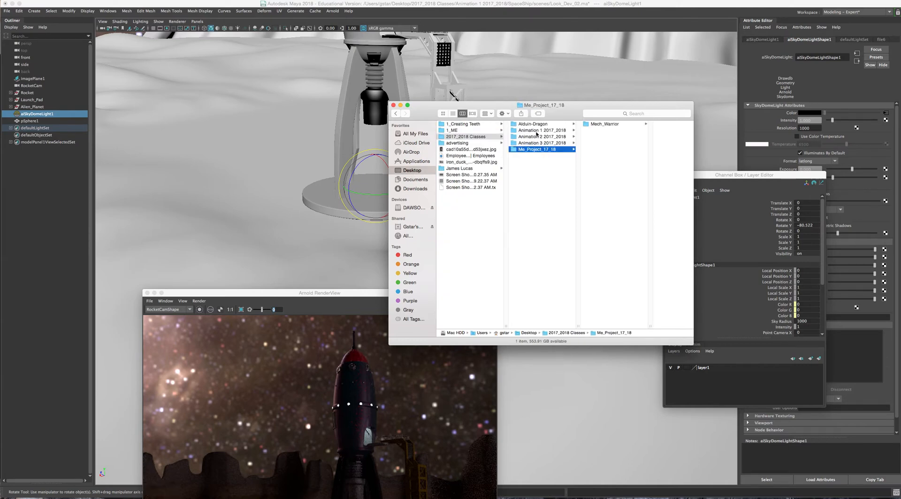
{"action": "left_click", "coordinate": [536, 131]}
{"action": "left_click", "coordinate": [599, 143]}
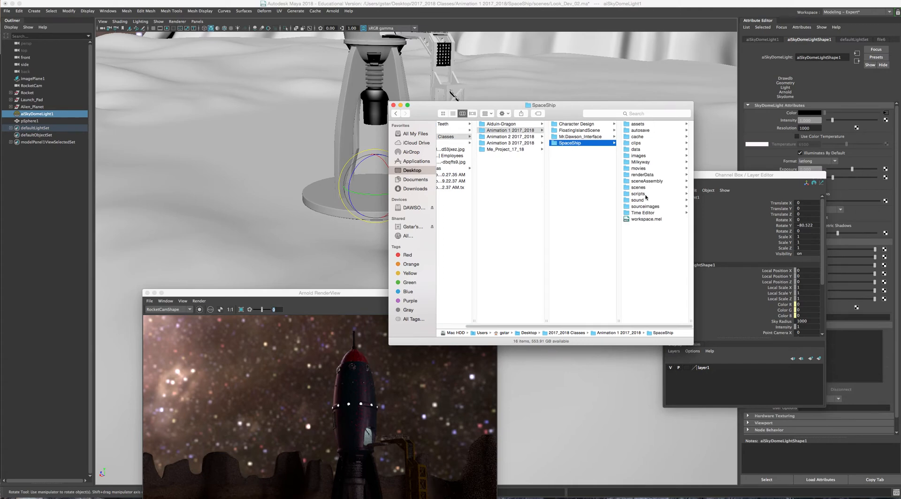
{"action": "left_click", "coordinate": [646, 207]}
{"action": "left_click", "coordinate": [646, 137]}
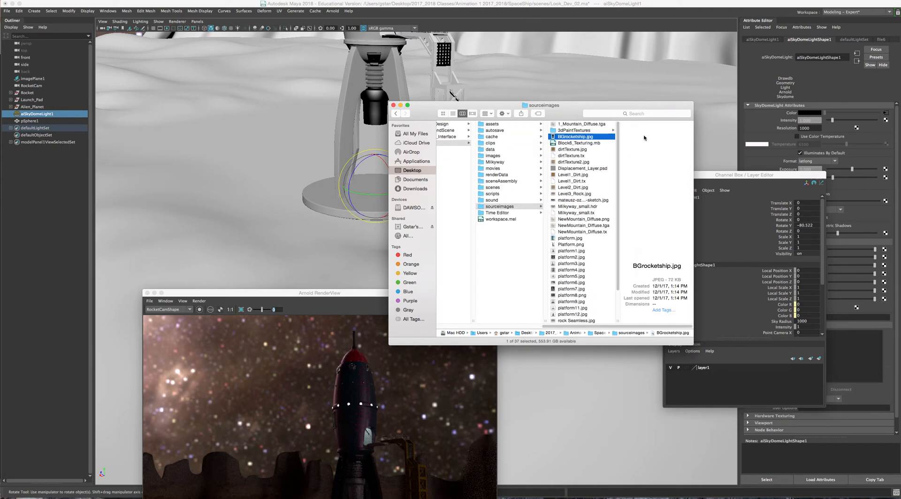
{"action": "key", "text": "space"}
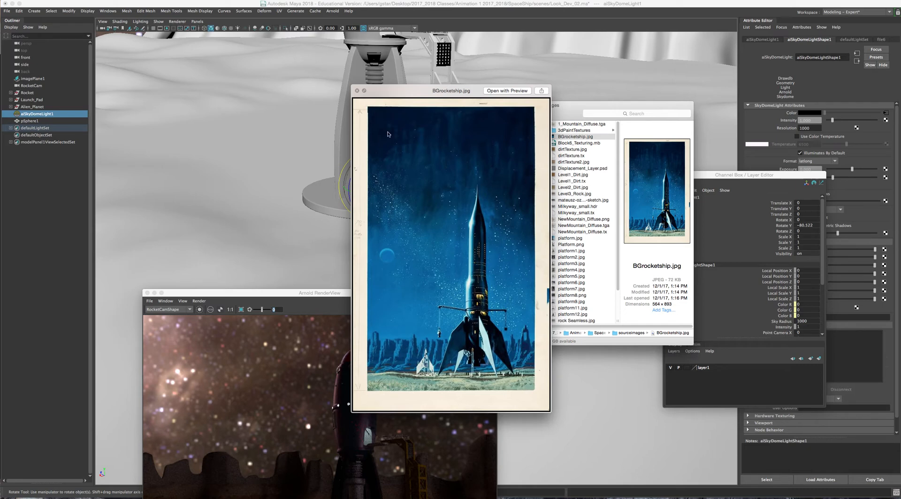
{"action": "left_click", "coordinate": [358, 91]}
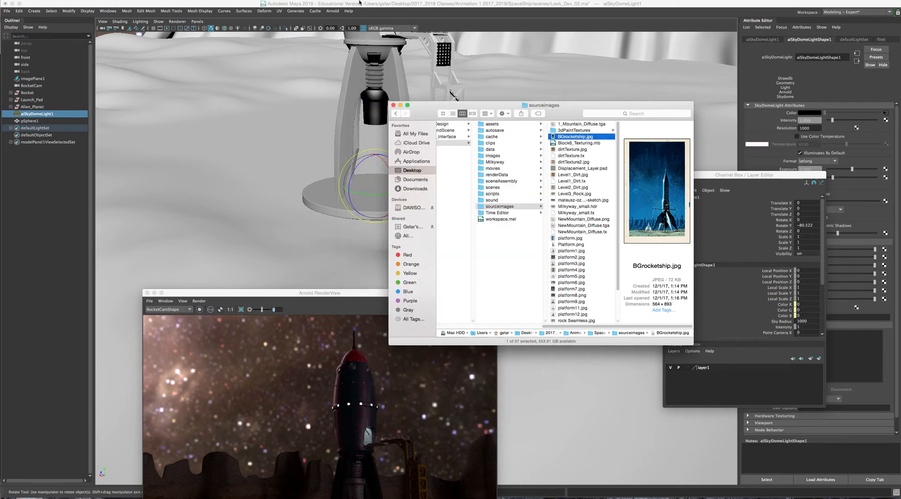
{"action": "left_click", "coordinate": [449, 77]}
- Move the render window aside and rotate the sky dome light to about -275° in Y, after trying about -153° and -271°
{"action": "left_click_drag", "start_coordinate": [378, 294], "coordinate": [650, 111]}
{"action": "left_click_drag", "start_coordinate": [379, 178], "coordinate": [330, 230], "text": "alt"}
{"action": "right_click_drag", "start_coordinate": [371, 229], "coordinate": [370, 204], "text": "alt"}
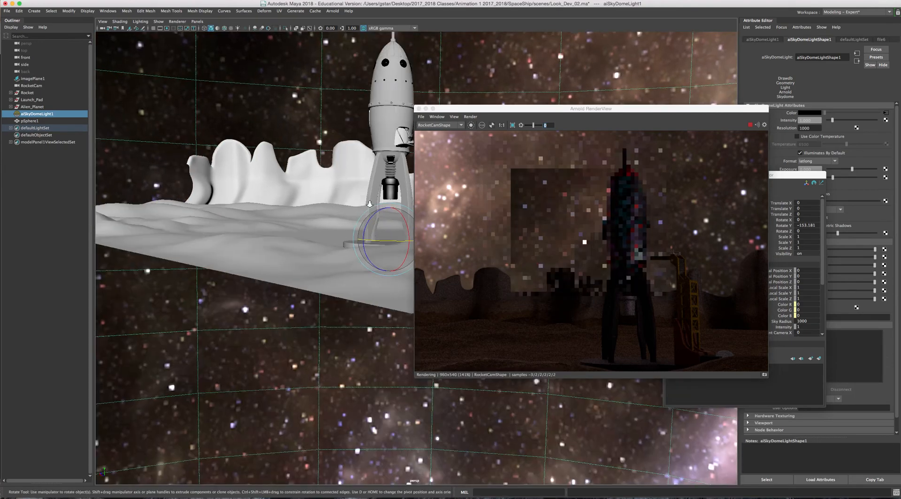
{"action": "left_click_drag", "start_coordinate": [369, 205], "coordinate": [161, 233], "text": "alt"}
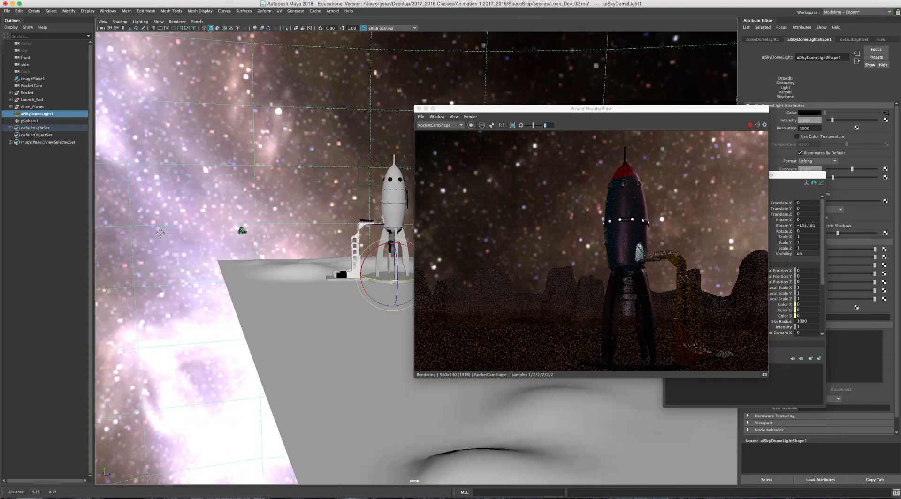
{"action": "left_click_drag", "start_coordinate": [378, 280], "coordinate": [362, 292]}
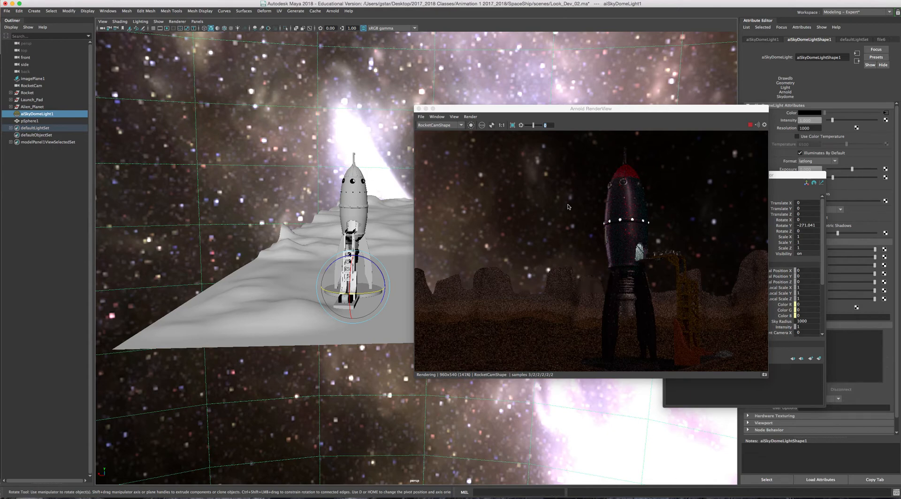
{"action": "left_click_drag", "start_coordinate": [375, 290], "coordinate": [375, 293]}
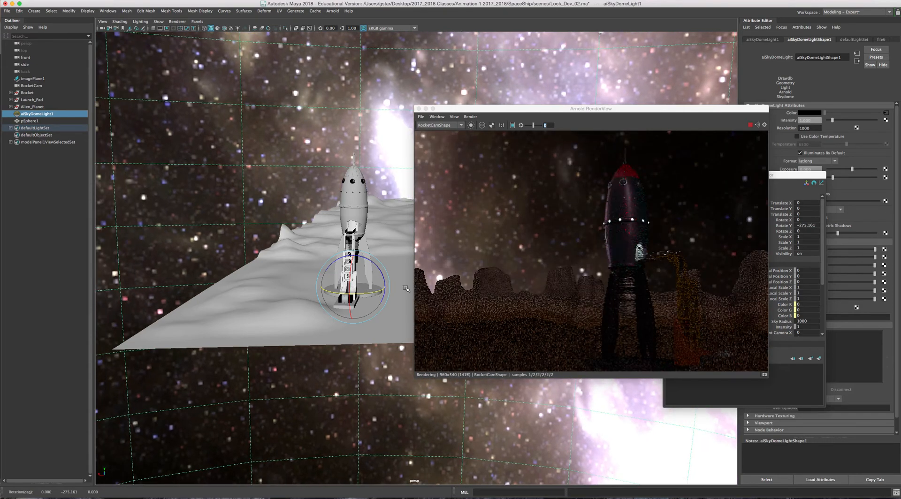
- Shift the render window aside and create an Arnold area light in the rocket scene
{"action": "left_click", "coordinate": [495, 110]}
{"action": "left_click_drag", "start_coordinate": [494, 111], "coordinate": [519, 105]}
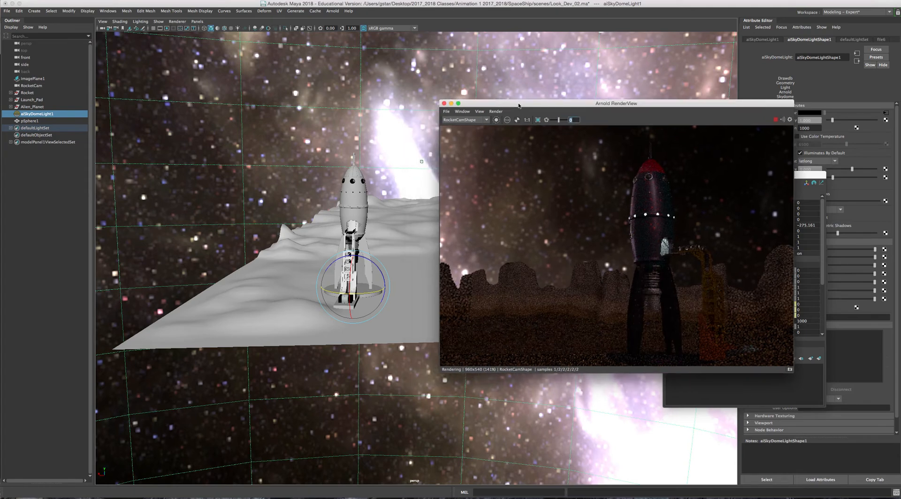
{"action": "left_click_drag", "start_coordinate": [351, 191], "coordinate": [369, 166], "text": "alt"}
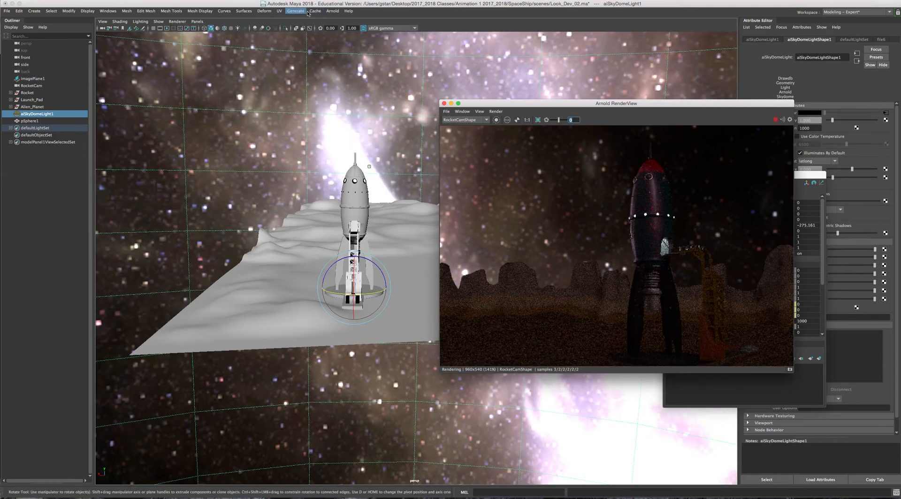
{"action": "left_click", "coordinate": [331, 11]}
{"action": "mouse_move", "coordinate": [340, 47]}
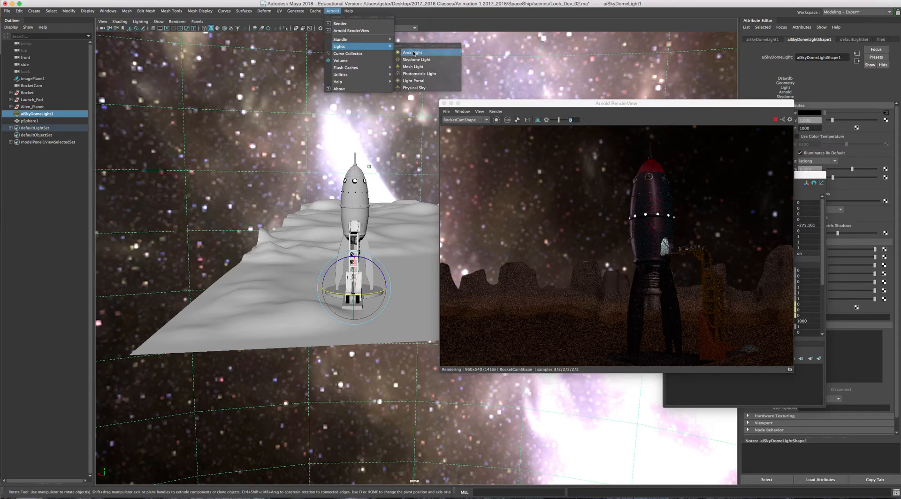
{"action": "left_click", "coordinate": [415, 53]}
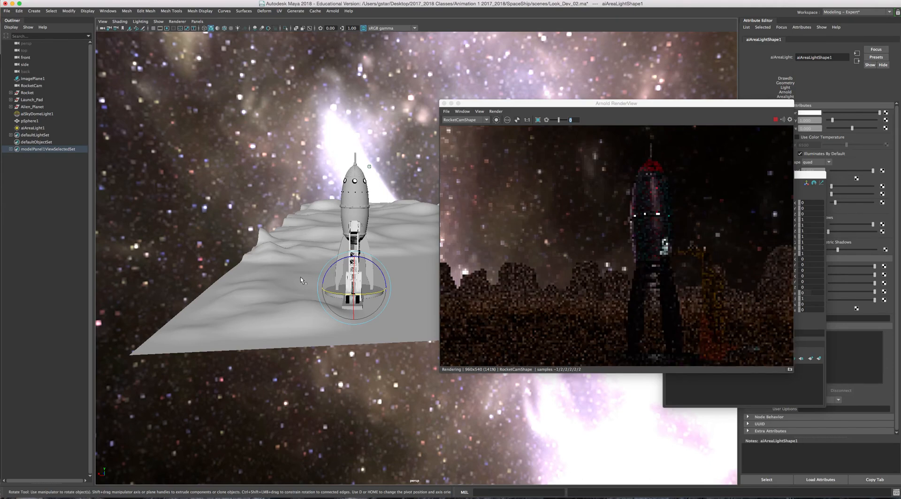
- Raise the area light to a height of about 13 and move it along X out beside the rocket's body
{"action": "key", "text": "w"}
{"action": "left_click_drag", "start_coordinate": [355, 282], "coordinate": [356, 157]}
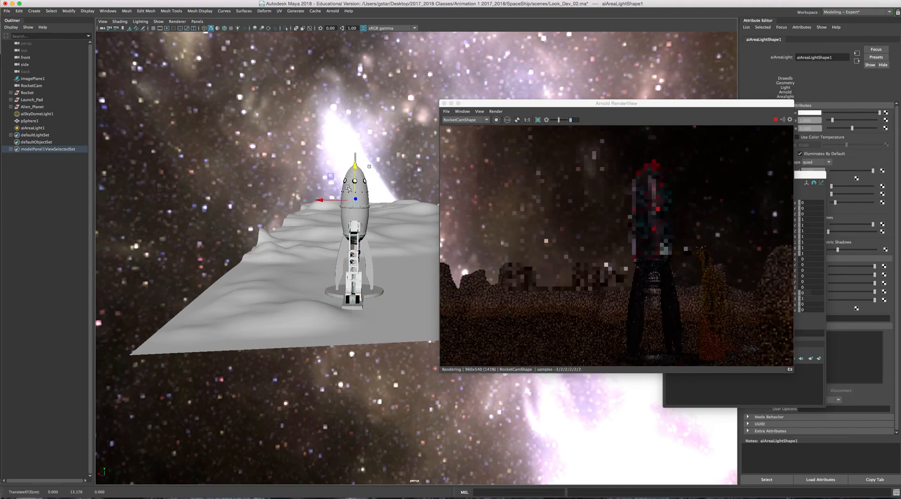
{"action": "left_click_drag", "start_coordinate": [350, 188], "coordinate": [413, 221], "text": "alt"}
{"action": "left_click_drag", "start_coordinate": [360, 226], "coordinate": [312, 239]}
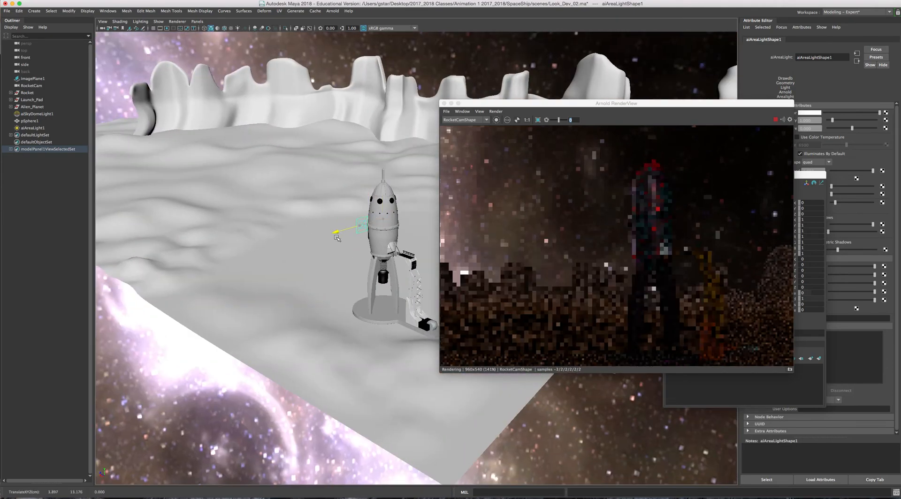
- Move the area light around to the rocket's outer side, at about X 8.1, Y 14.7, Z 5.2
{"action": "key", "text": "e"}
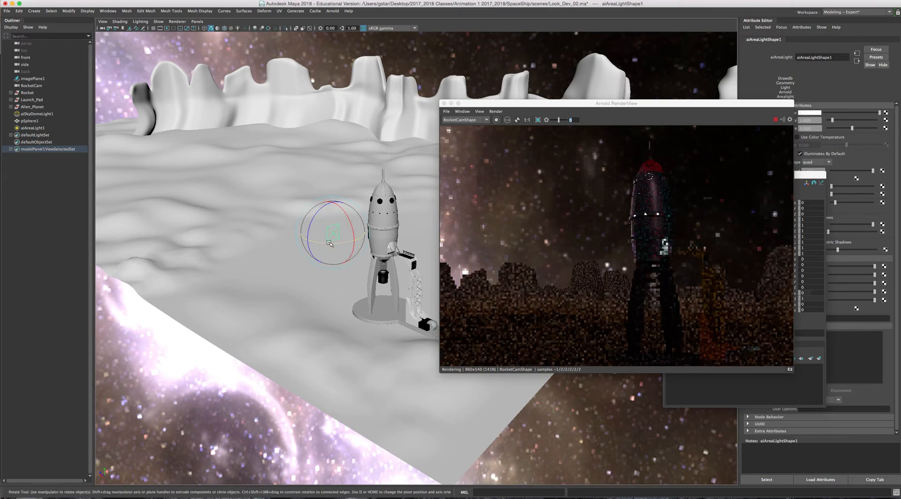
{"action": "left_click_drag", "start_coordinate": [336, 251], "coordinate": [298, 262], "text": "alt"}
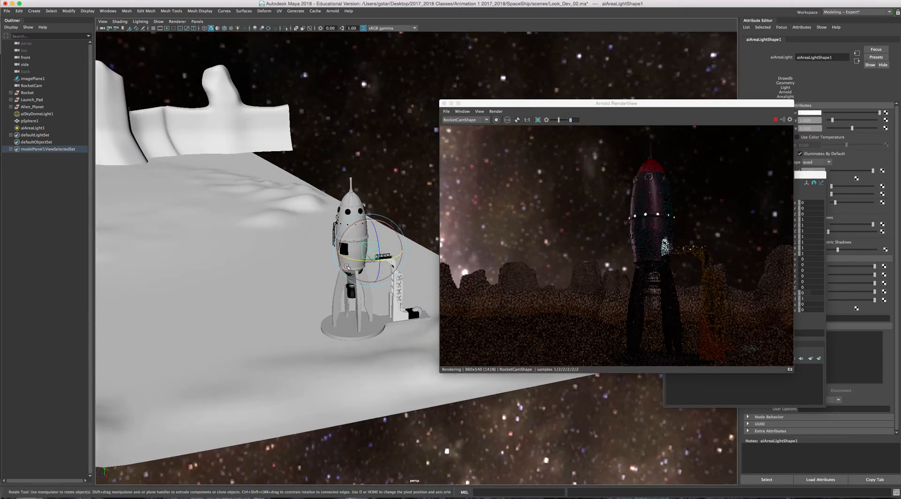
{"action": "key", "text": "w"}
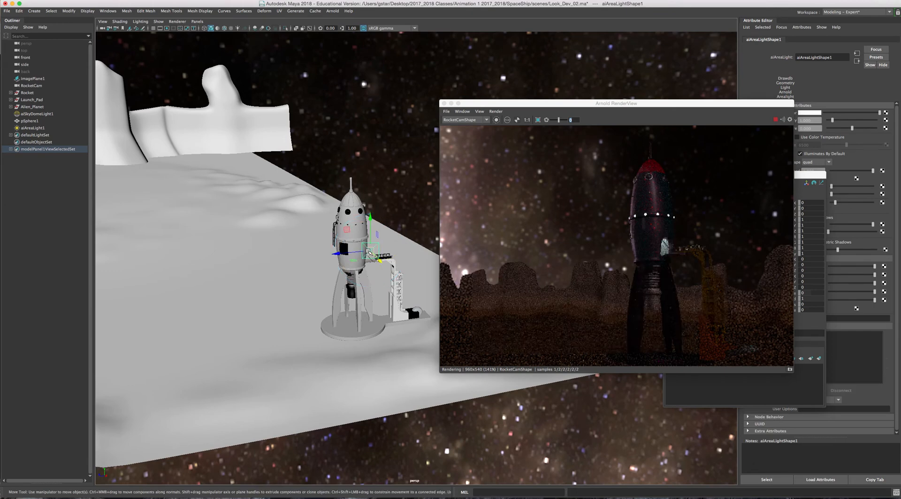
{"action": "left_click_drag", "start_coordinate": [356, 260], "coordinate": [328, 268]}
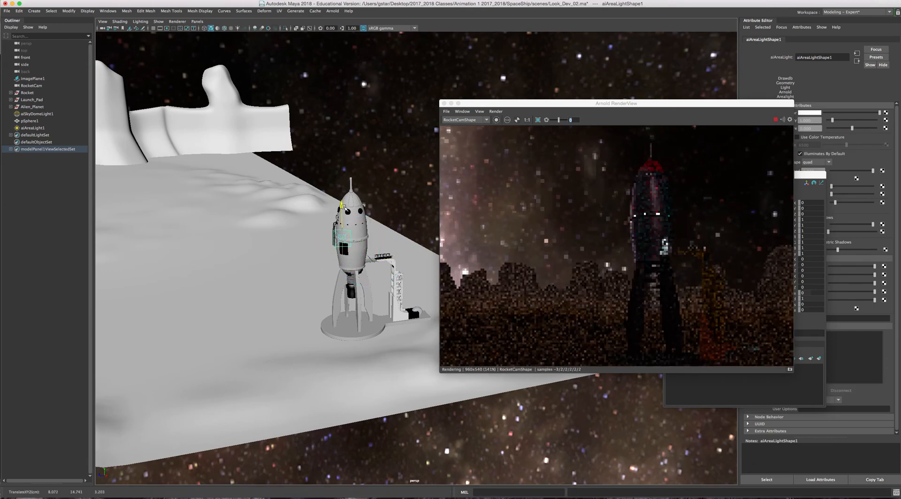
{"action": "left_click_drag", "start_coordinate": [344, 231], "coordinate": [353, 204], "text": "alt"}
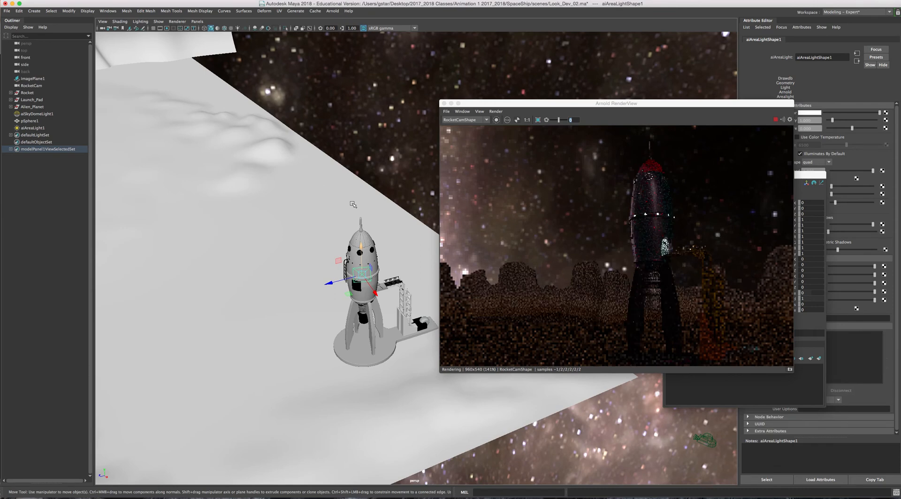
- Reposition and angle the area light toward the rocket, and scale it up uniformly to about 2.2
{"action": "key", "text": "e"}
{"action": "left_click_drag", "start_coordinate": [355, 264], "coordinate": [310, 207]}
{"action": "key", "text": "w"}
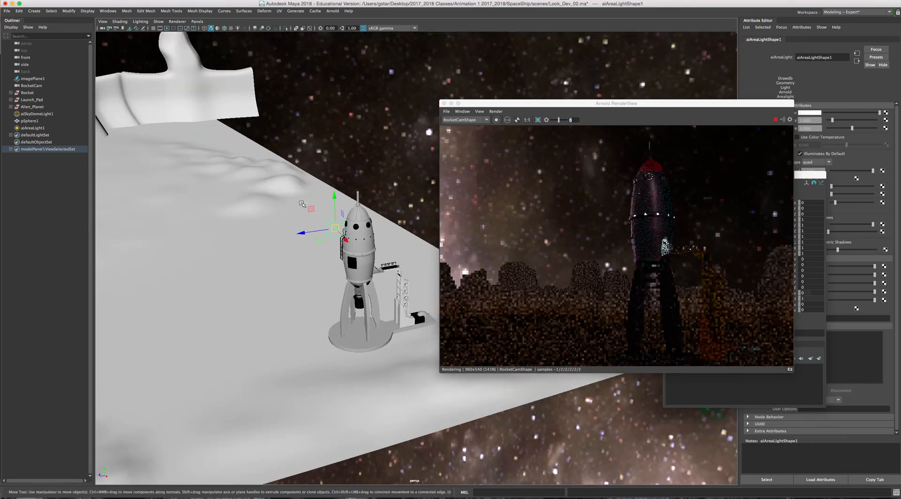
{"action": "key", "text": "r"}
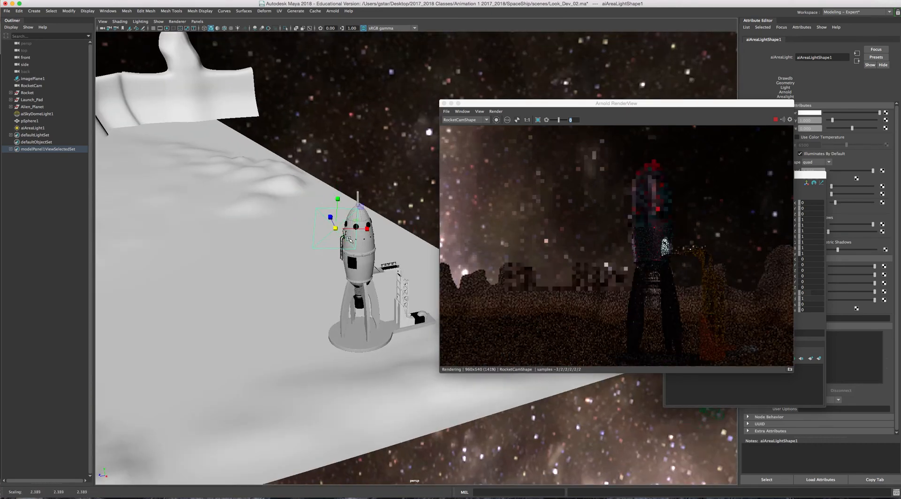
{"action": "left_click_drag", "start_coordinate": [366, 231], "coordinate": [360, 238], "text": "alt"}
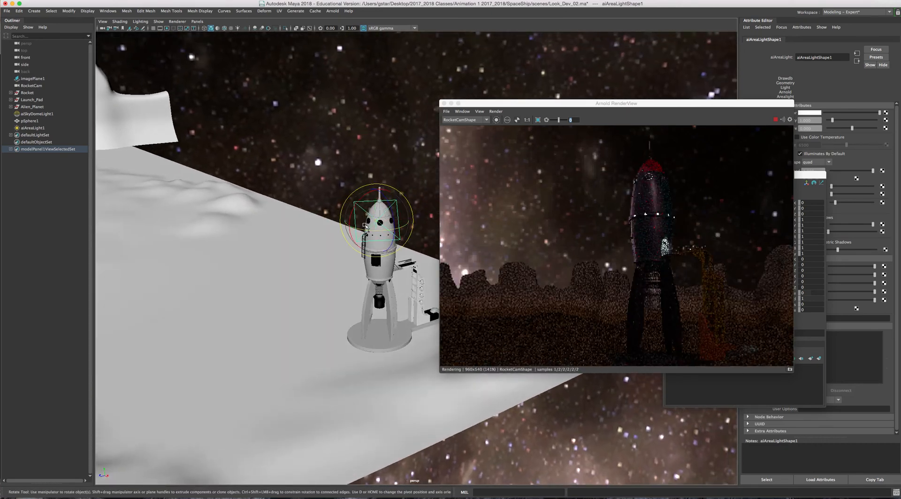
{"action": "key", "text": "e"}
{"action": "left_click_drag", "start_coordinate": [369, 231], "coordinate": [469, 192], "text": "alt"}
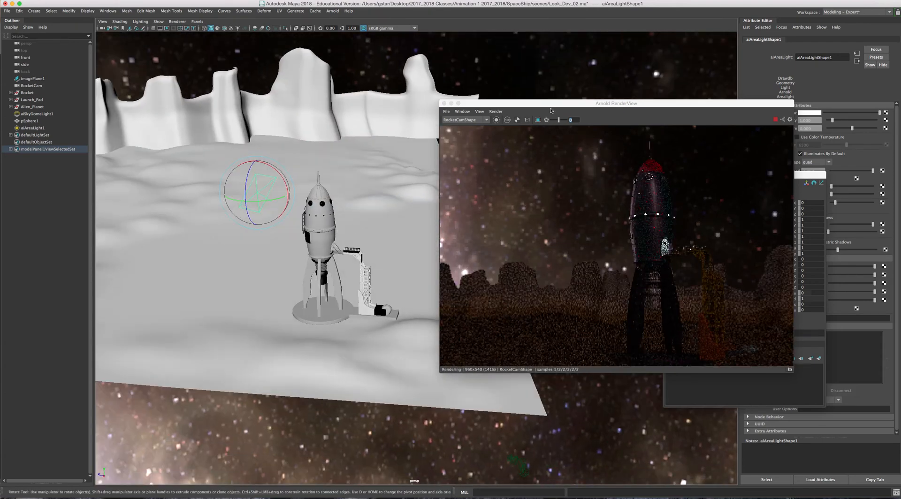
- Close the floating layer editor window covering the light's attributes and set the area light's color to red
{"action": "left_click_drag", "start_coordinate": [551, 109], "coordinate": [502, 72]}
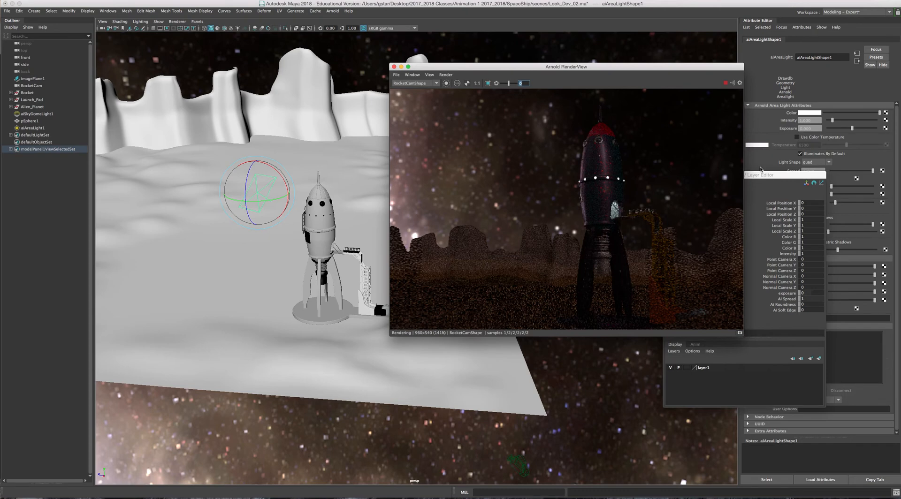
{"action": "left_click", "coordinate": [668, 175]}
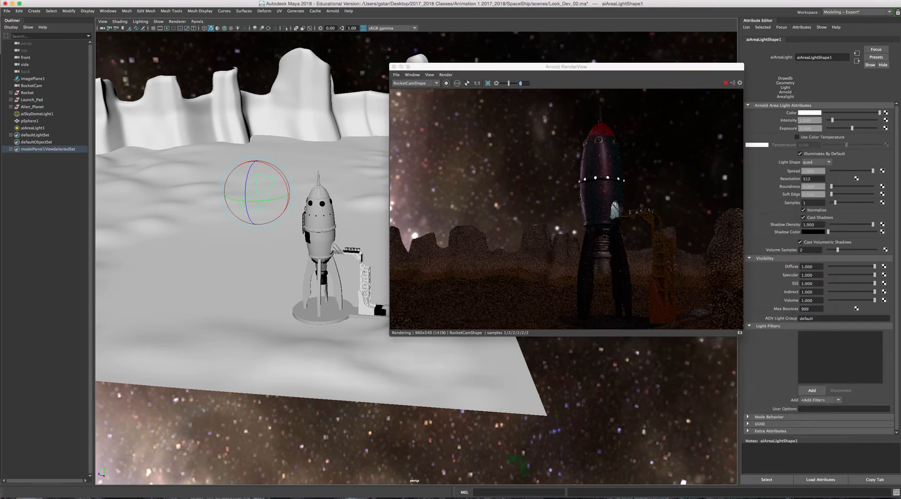
{"action": "left_click", "coordinate": [814, 114]}
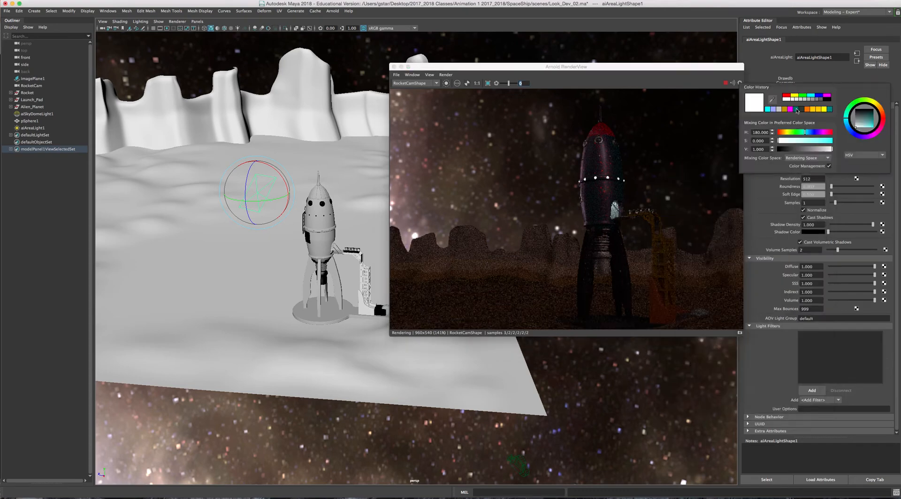
{"action": "left_click", "coordinate": [787, 96]}
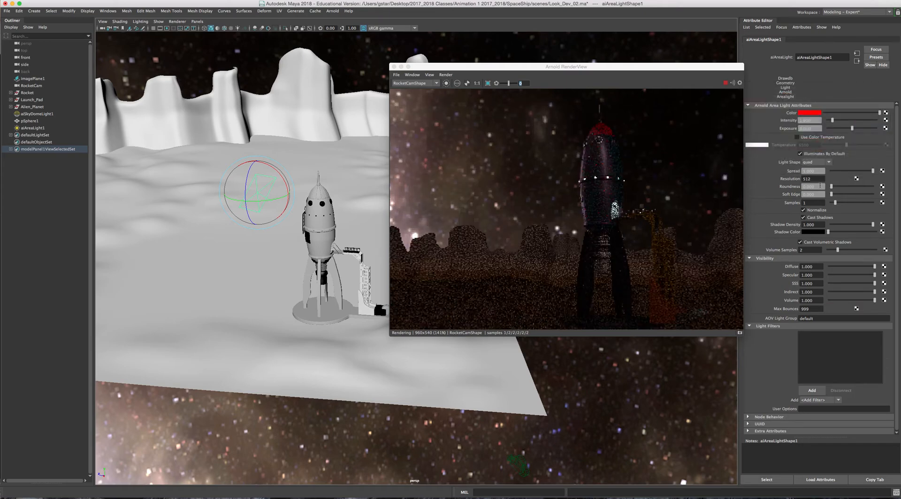
- Set the area light's exposure to 12, after trying 5
{"action": "left_click", "coordinate": [813, 128]}
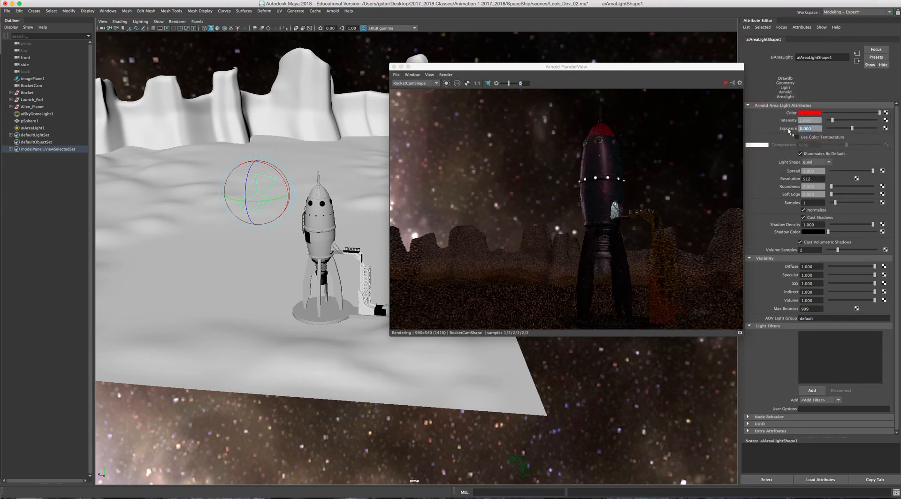
{"action": "type", "text": "5"}
{"action": "key", "text": "Return"}
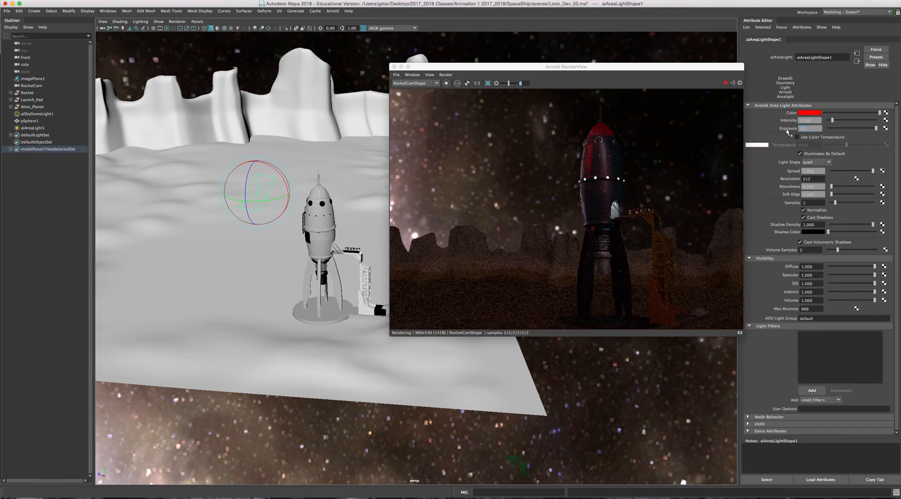
{"action": "type", "text": "12"}
{"action": "key", "text": "Return"}
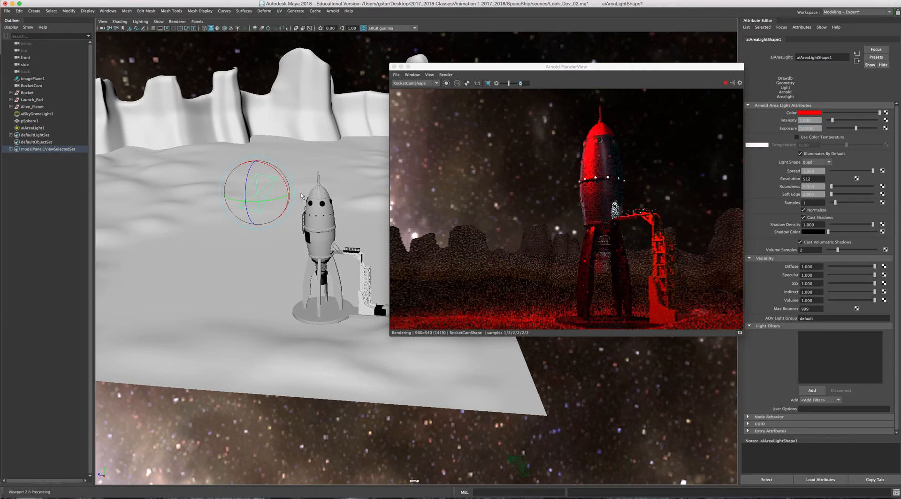
- Move the area light farther out from the rocket and raise it well above the rocket's tip
{"action": "key", "text": "w"}
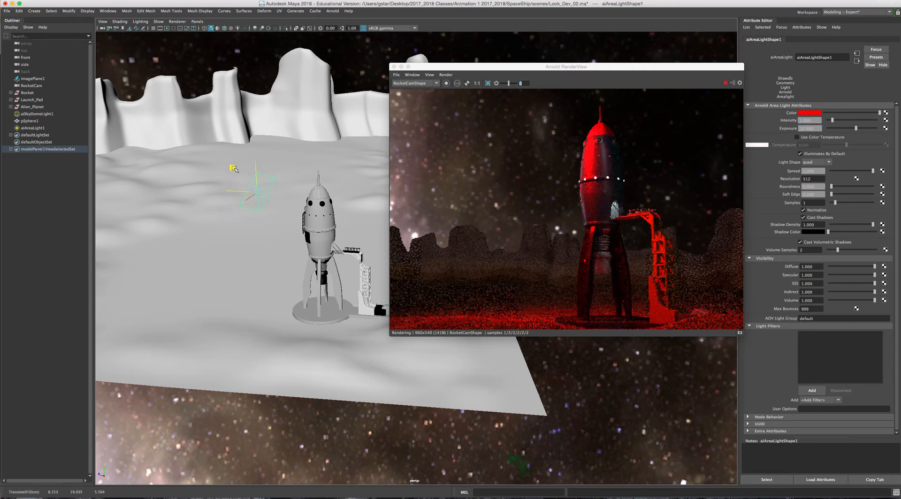
{"action": "middle_click_drag", "start_coordinate": [234, 168], "coordinate": [218, 151]}
{"action": "left_click_drag", "start_coordinate": [215, 148], "coordinate": [279, 185], "text": "alt"}
{"action": "middle_click_drag", "start_coordinate": [348, 210], "coordinate": [318, 209]}
{"action": "left_click_drag", "start_coordinate": [320, 209], "coordinate": [342, 118]}
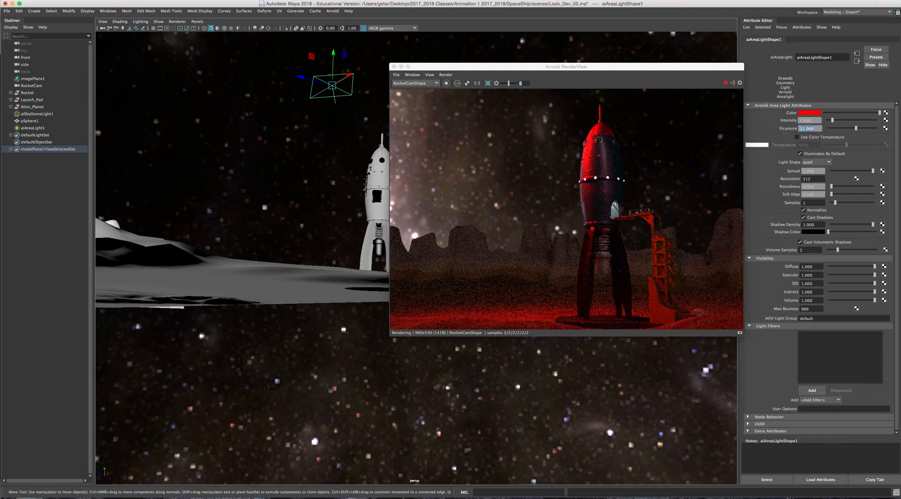
- Set the area light's exposure to 10 and lower the light to a height of about 19.8
{"action": "key", "text": "Return"}
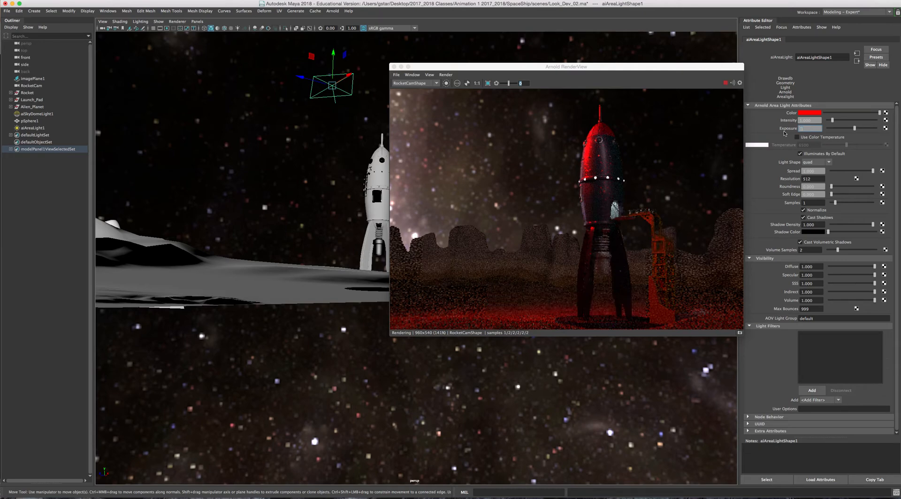
{"action": "type", "text": "0"}
{"action": "key", "text": "Return"}
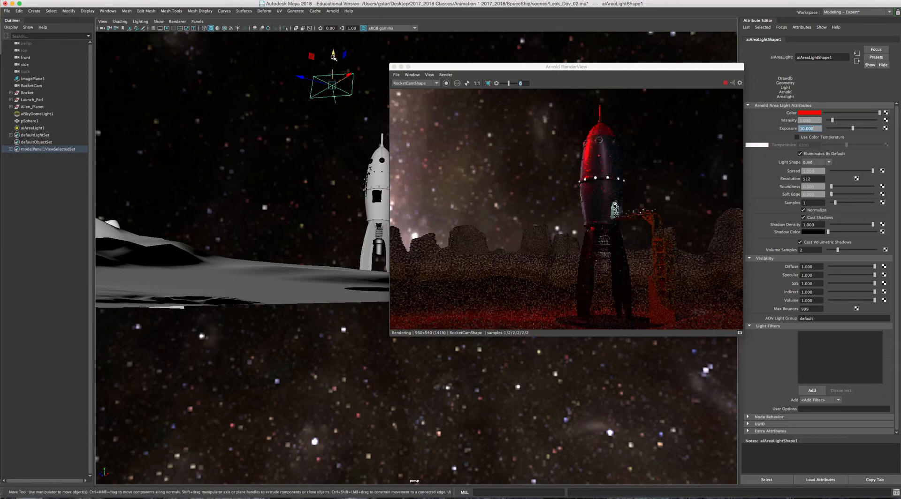
{"action": "left_click_drag", "start_coordinate": [333, 54], "coordinate": [331, 74]}
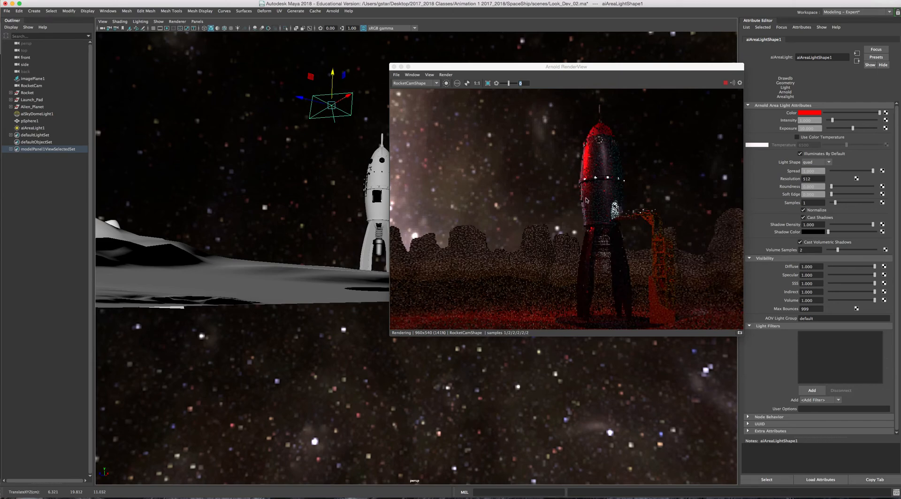
- Change the area light's color to a pale, desaturated blue with a hue of about 206
{"action": "left_click", "coordinate": [806, 113]}
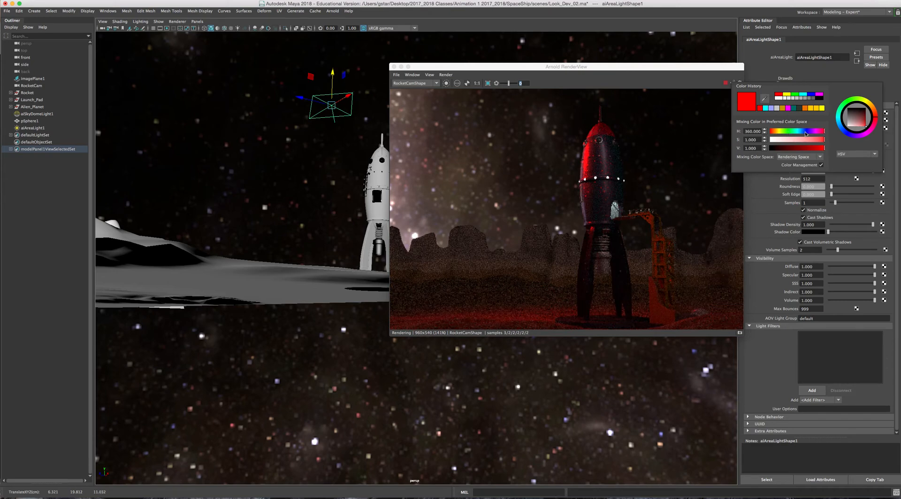
{"action": "left_click", "coordinate": [802, 131]}
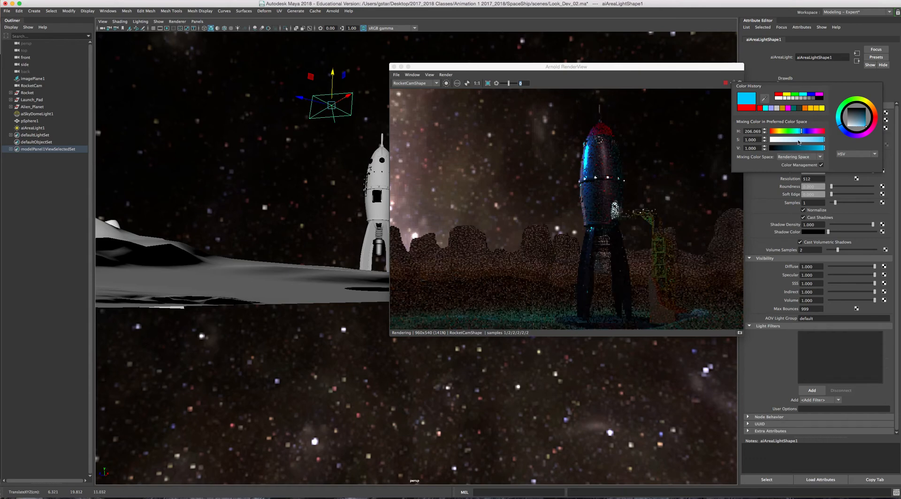
{"action": "left_click", "coordinate": [798, 140]}
{"action": "left_click_drag", "start_coordinate": [799, 140], "coordinate": [794, 140]}
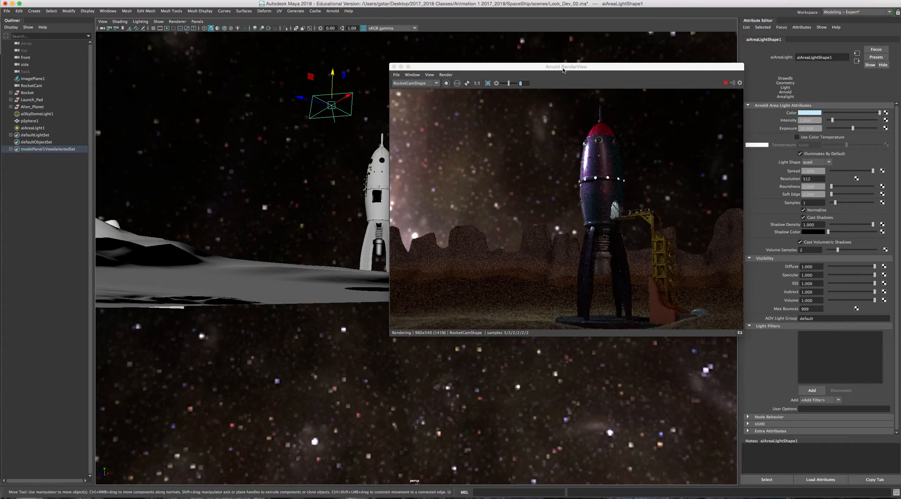
- Select the rocket's shell and open the attributes of its R_Shell car paint material
{"action": "left_click_drag", "start_coordinate": [563, 70], "coordinate": [585, 91]}
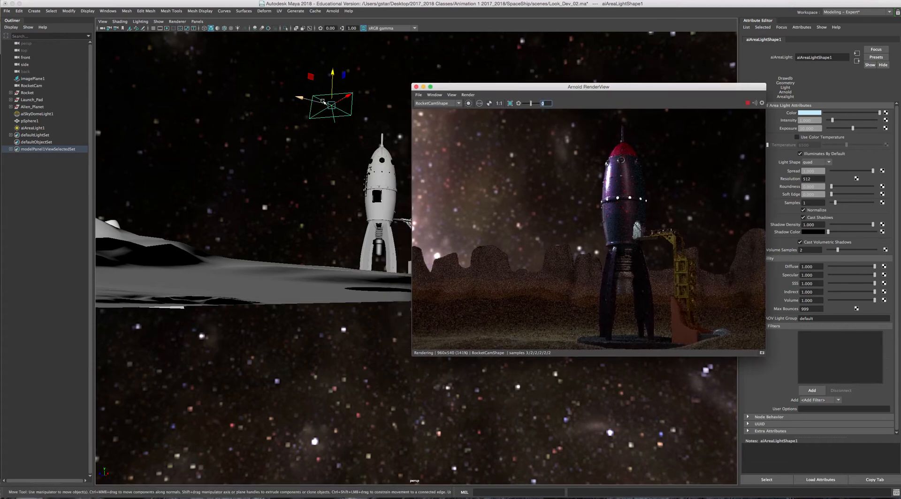
{"action": "left_click", "coordinate": [394, 170]}
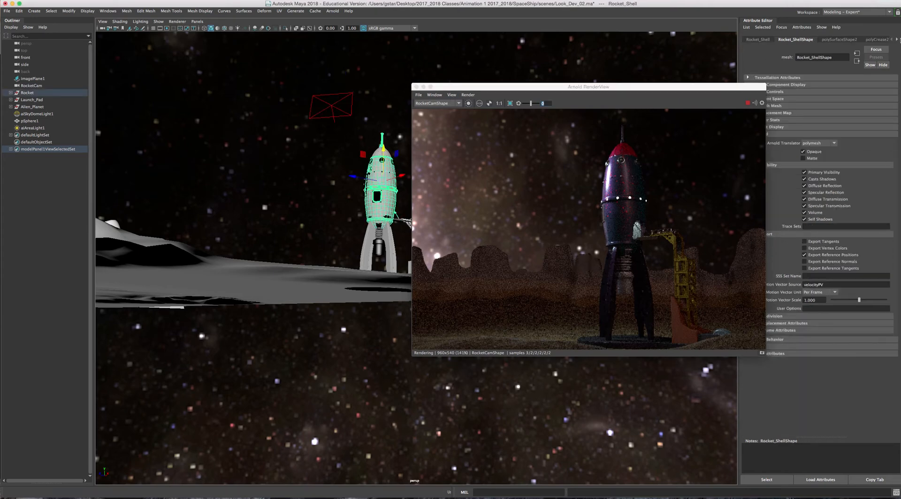
{"action": "left_click", "coordinate": [898, 42]}
{"action": "left_click", "coordinate": [897, 41]}
{"action": "left_click", "coordinate": [898, 41]}
{"action": "left_click", "coordinate": [794, 41]}
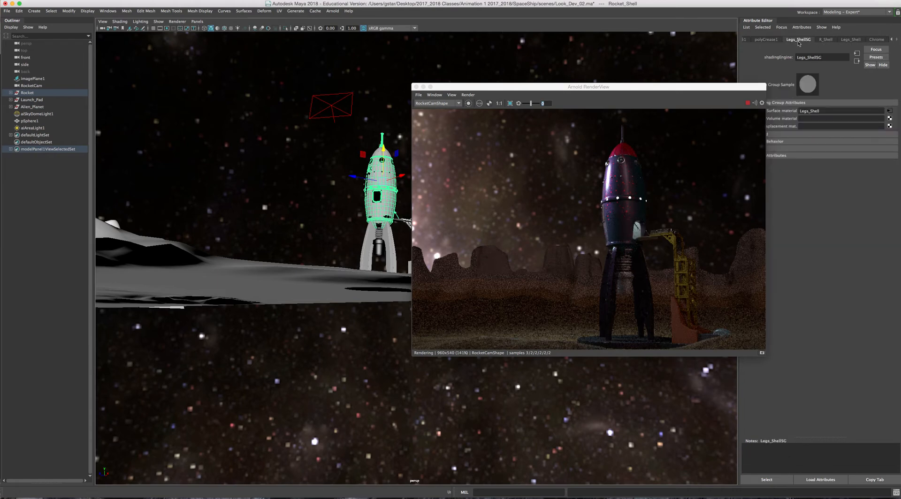
{"action": "left_click", "coordinate": [826, 40]}
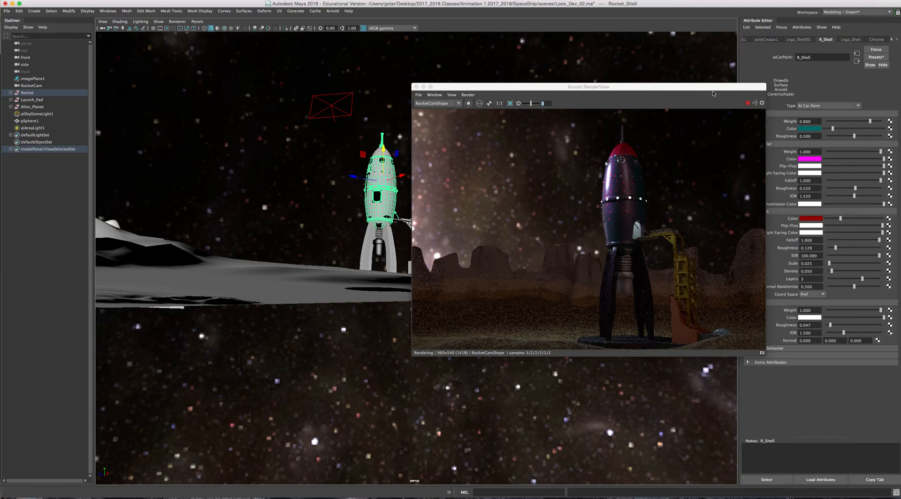
- Move the render window off the material attributes and raise the R_Shell coat roughness to 0.209
{"action": "left_click_drag", "start_coordinate": [713, 94], "coordinate": [688, 76]}
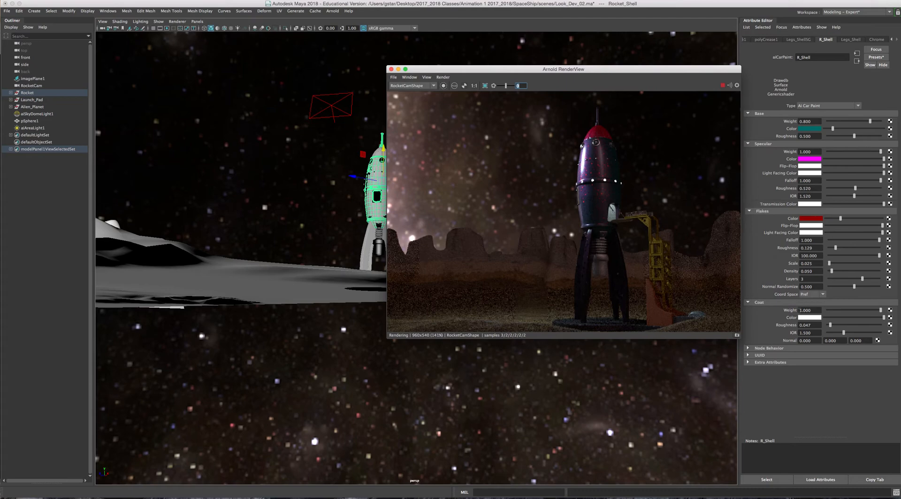
{"action": "left_click_drag", "start_coordinate": [832, 325], "coordinate": [835, 328]}
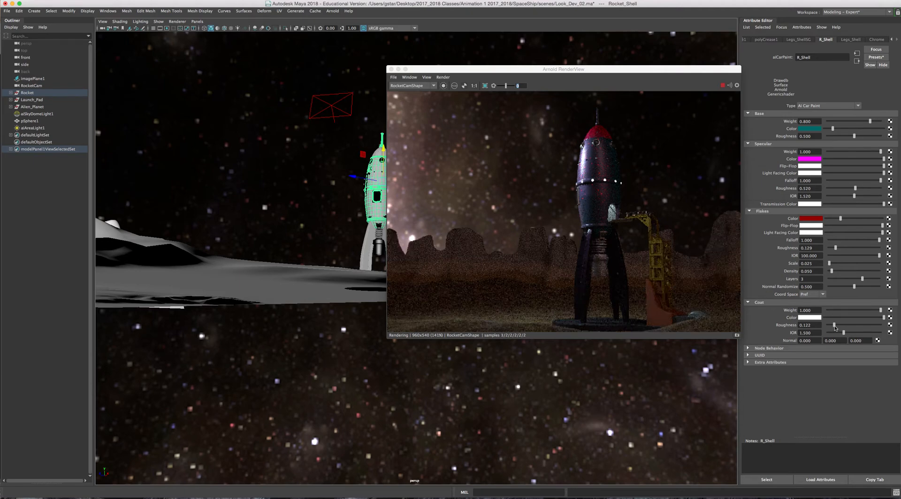
{"action": "left_click_drag", "start_coordinate": [836, 327], "coordinate": [838, 328]}
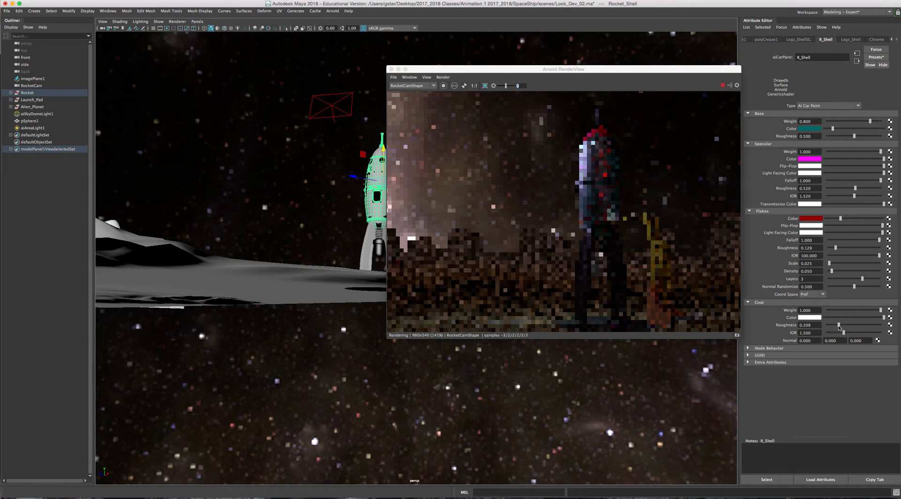
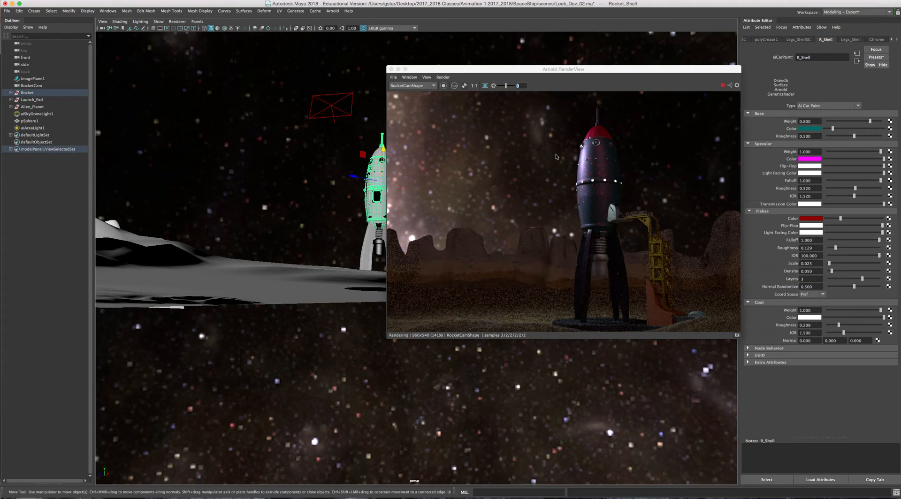
- Select the area light, set its exposure to 9, and move the render window clear of the rocket
{"action": "left_click", "coordinate": [332, 112]}
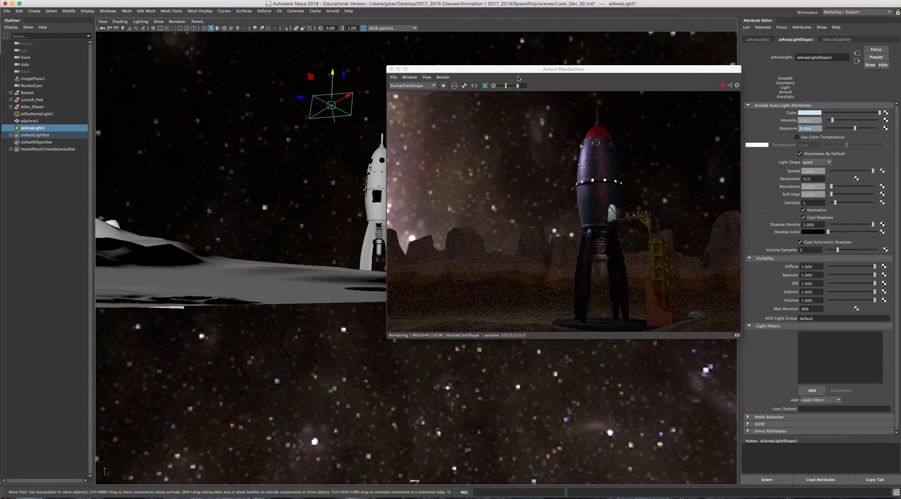
{"action": "left_click_drag", "start_coordinate": [519, 69], "coordinate": [574, 115]}
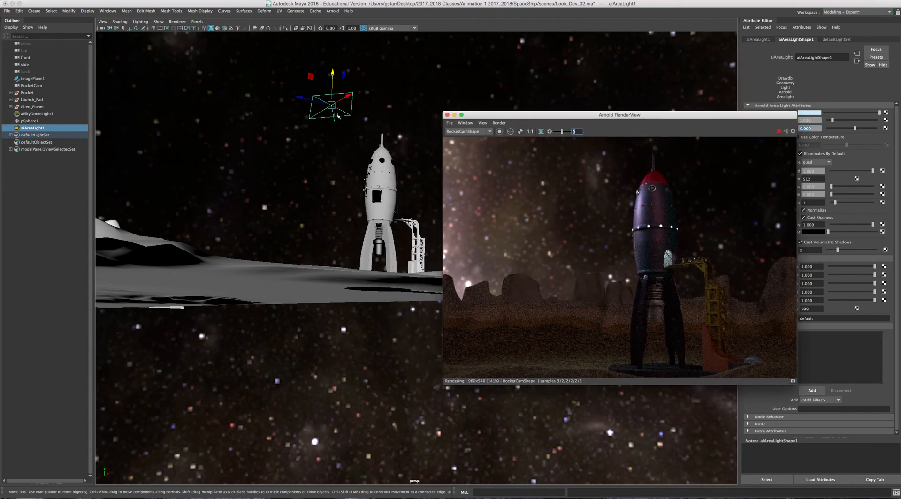
{"action": "left_click_drag", "start_coordinate": [361, 119], "coordinate": [360, 126], "text": "alt"}
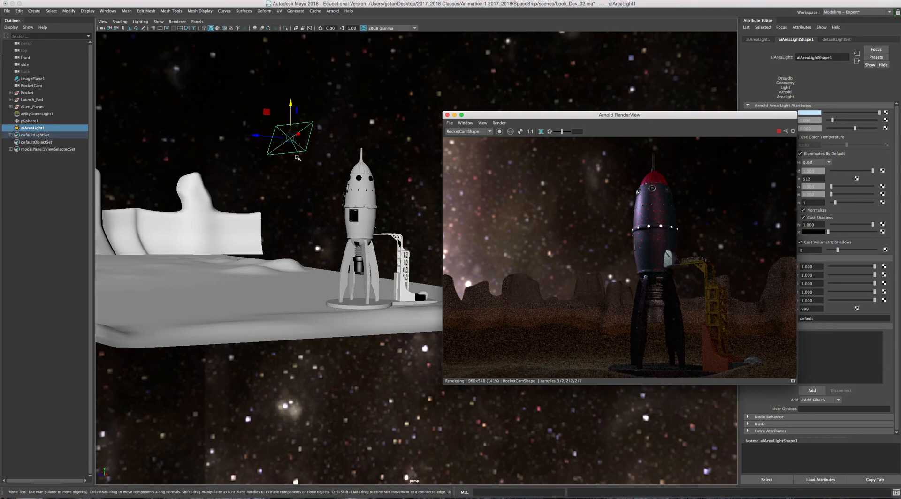
- Undo the area light's last move, then duplicate the light and shift the copy toward the launch tower side of the rocket
{"action": "left_click_drag", "start_coordinate": [298, 158], "coordinate": [299, 179], "text": "alt"}
{"action": "key", "text": "ctrl+z"}
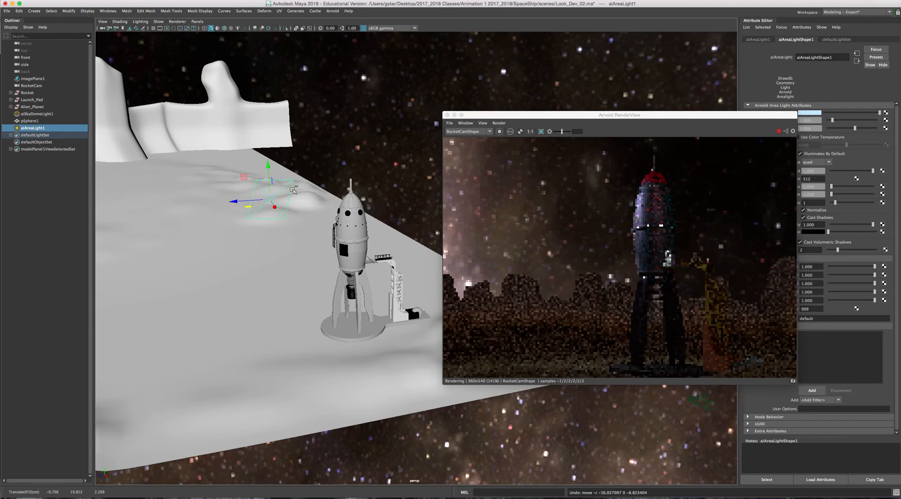
{"action": "key", "text": "ctrl+d"}
{"action": "left_click_drag", "start_coordinate": [248, 207], "coordinate": [306, 175]}
{"action": "mouse_move", "coordinate": [382, 164]}
{"action": "left_mouse_down", "text": "alt"}
{"action": "mouse_move", "coordinate": [308, 181]}
{"action": "mouse_move", "coordinate": [386, 157]}
{"action": "mouse_move", "coordinate": [392, 179]}
{"action": "mouse_move", "coordinate": [435, 177]}
{"action": "mouse_move", "coordinate": [382, 177]}
{"action": "left_mouse_up", "text": "alt"}
{"action": "key", "text": "e"}
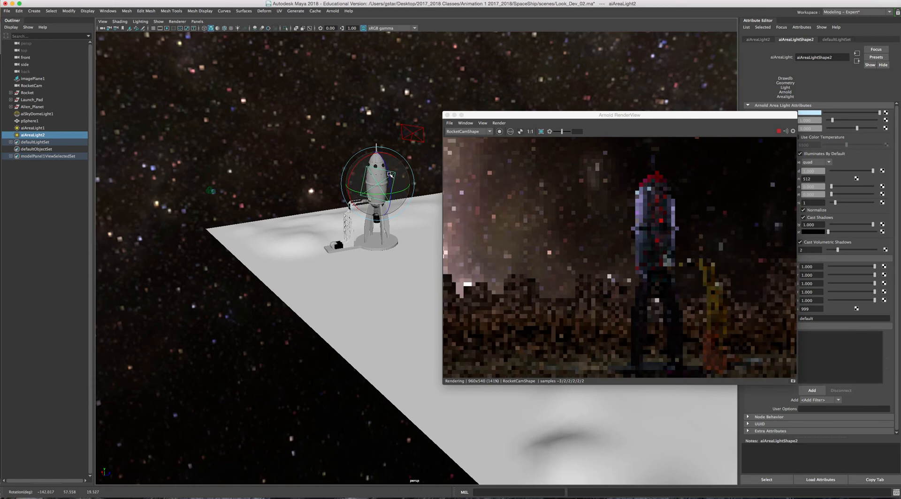
- Rotate the duplicated area light to aim it at the rocket and launch tower
{"action": "key", "text": "w"}
{"action": "left_click_drag", "start_coordinate": [390, 174], "coordinate": [348, 204], "text": "alt"}
{"action": "key", "text": "e"}
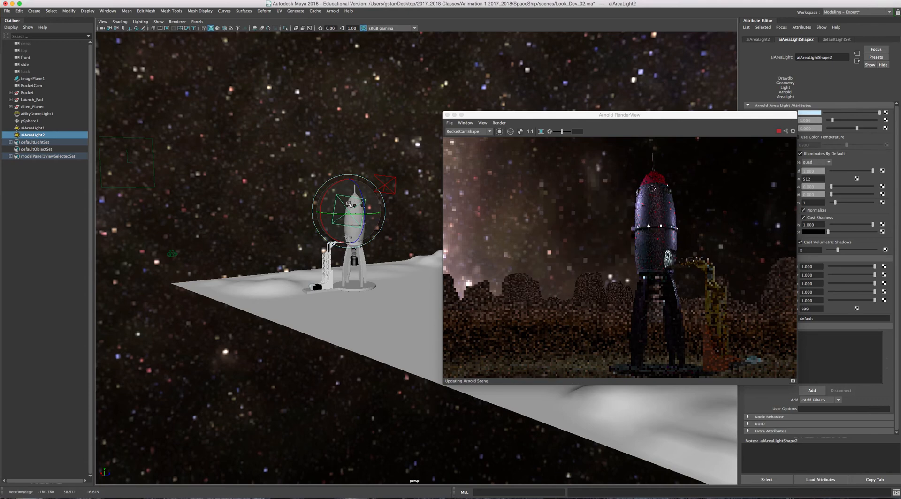
{"action": "mouse_move", "coordinate": [362, 177]}
{"action": "left_mouse_down"}
{"action": "mouse_move", "coordinate": [354, 175]}
{"action": "mouse_move", "coordinate": [374, 176]}
{"action": "left_mouse_up"}
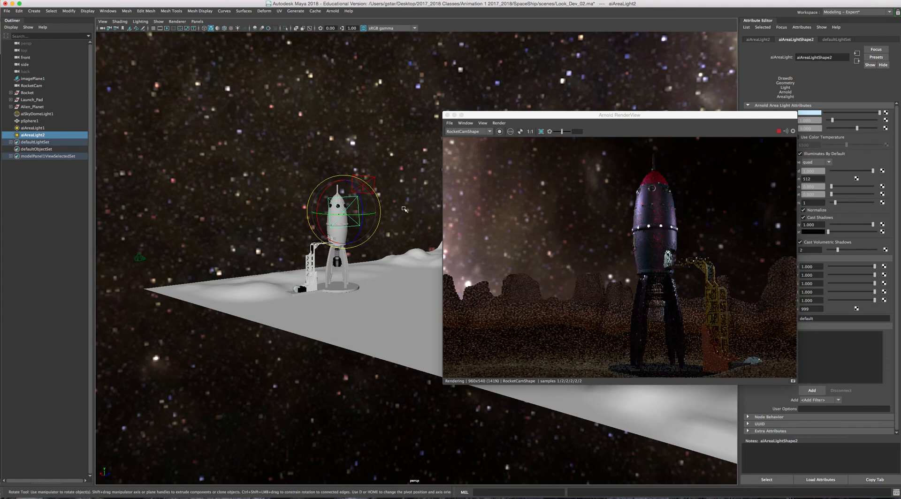
- Lower the second area light to the level of the rocket's legs and tilt it toward the launch tower
{"action": "key", "text": "w"}
{"action": "left_click_drag", "start_coordinate": [344, 212], "coordinate": [310, 279]}
{"action": "scroll", "coordinate": [310, 280], "scroll_direction": "up", "scroll_amount": 5}
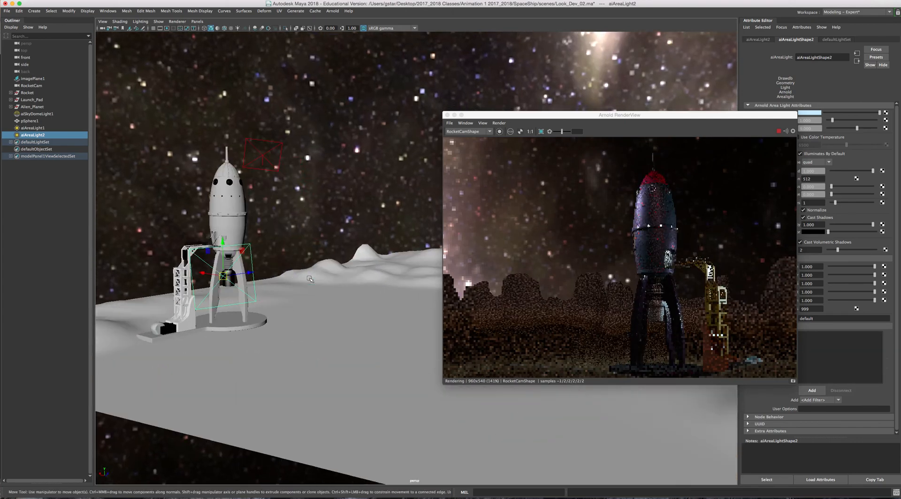
{"action": "middle_click_drag", "start_coordinate": [310, 281], "coordinate": [327, 268], "text": "alt"}
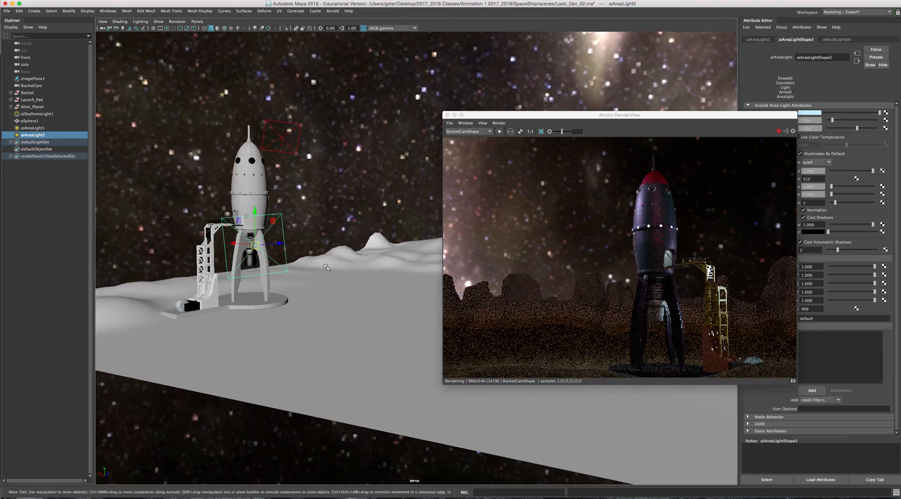
{"action": "key", "text": "e"}
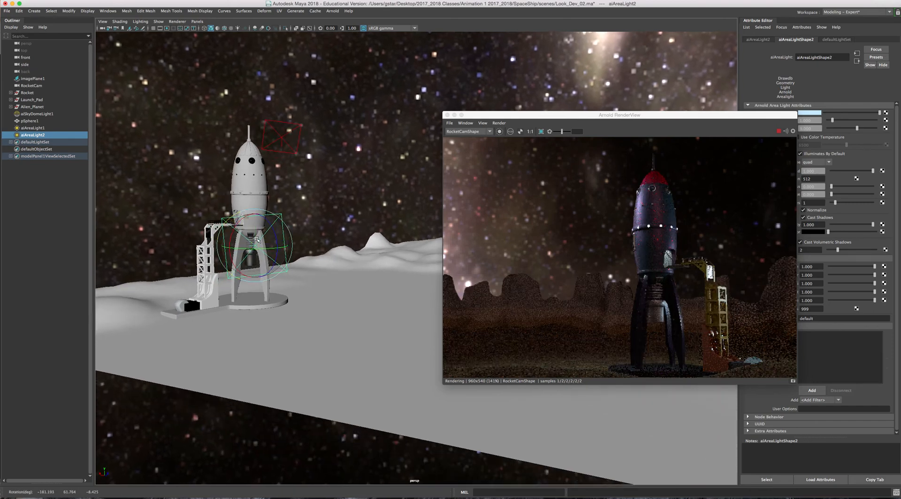
{"action": "left_click_drag", "start_coordinate": [257, 240], "coordinate": [256, 255]}
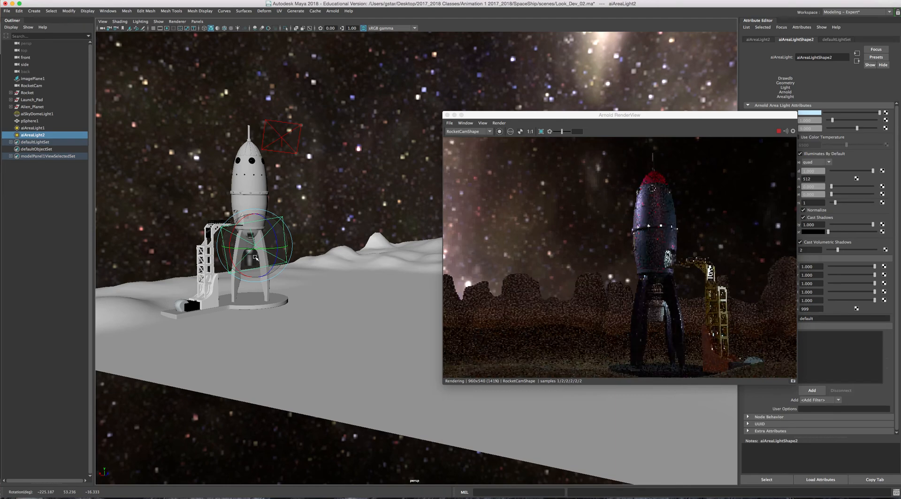
{"action": "left_click_drag", "start_coordinate": [255, 257], "coordinate": [248, 257]}
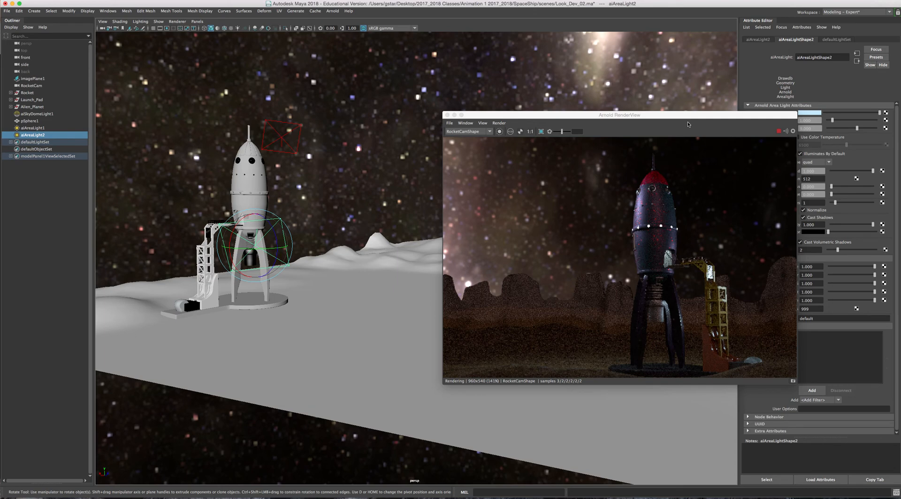
- Move the render window off the light attributes and change the second area light's color to a dark red
{"action": "left_click_drag", "start_coordinate": [689, 117], "coordinate": [614, 116]}
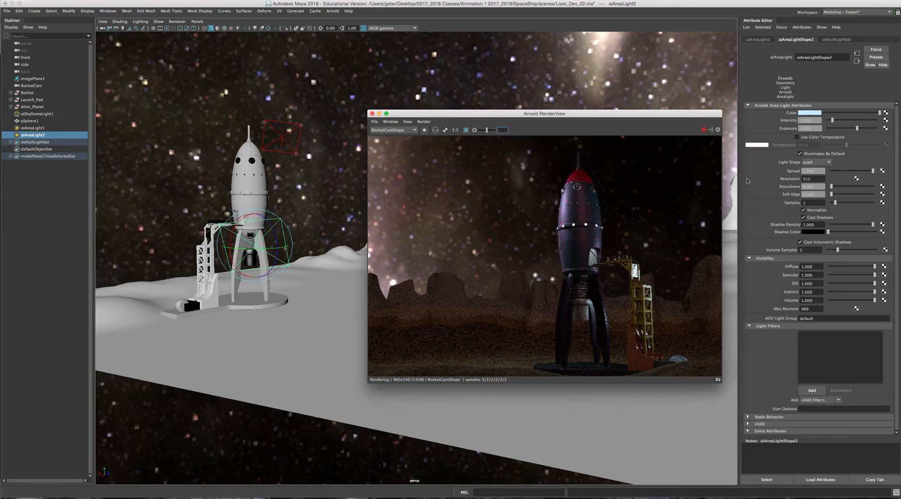
{"action": "left_click", "coordinate": [810, 113]}
{"action": "left_click", "coordinate": [768, 98]}
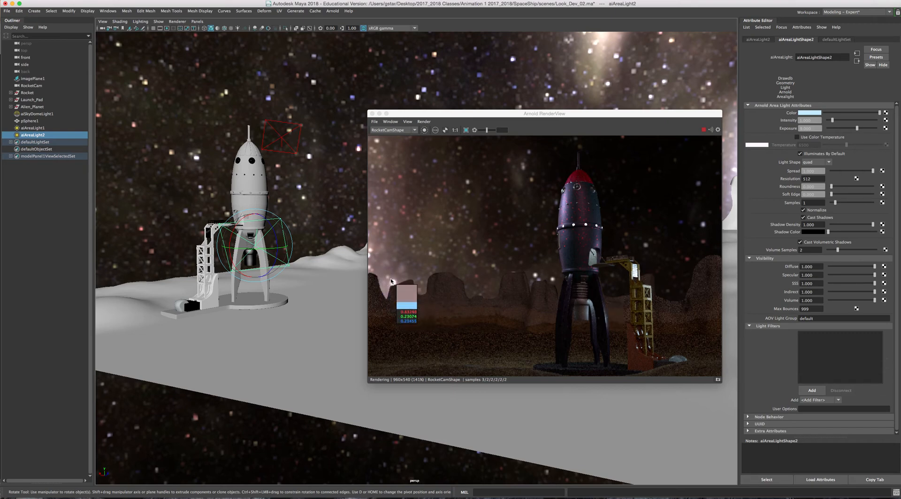
{"action": "left_click", "coordinate": [400, 179]}
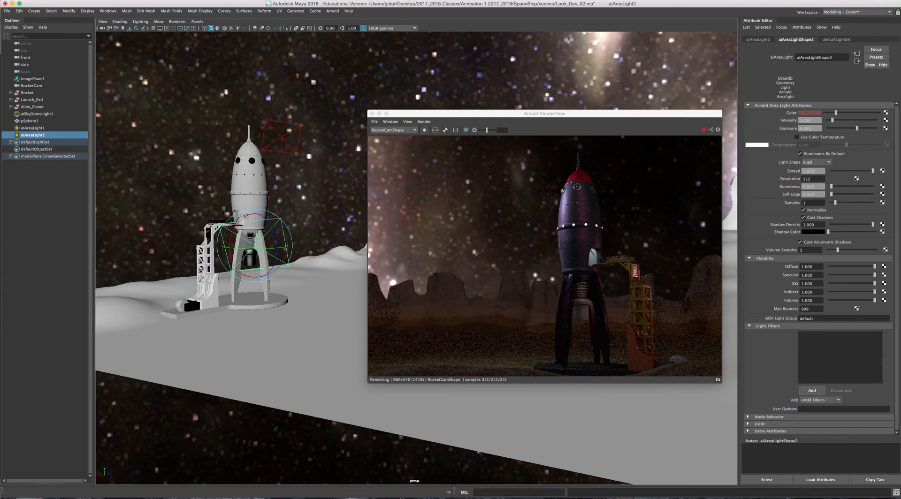
{"action": "mouse_move", "coordinate": [399, 496]}
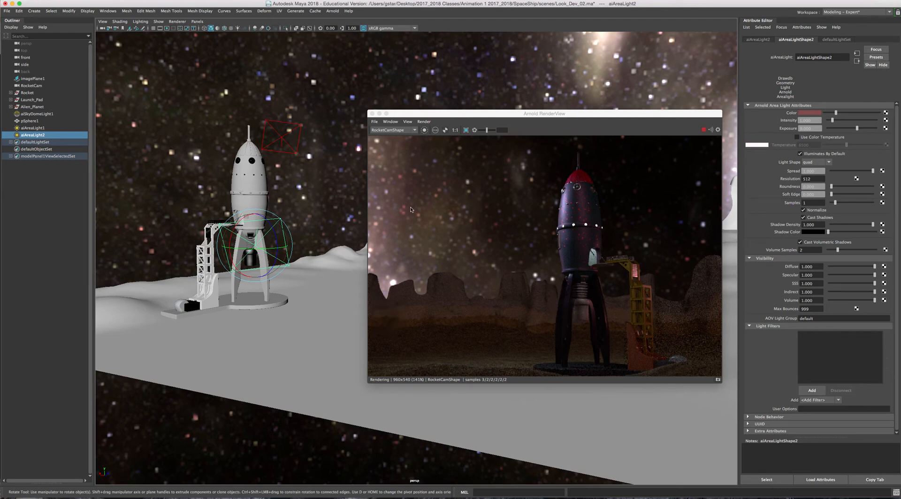
- Select the original blue area light above the rocket, move the render window clear, and duplicate the light
{"action": "left_click", "coordinate": [282, 140]}
{"action": "left_click_drag", "start_coordinate": [304, 150], "coordinate": [235, 150], "text": "alt"}
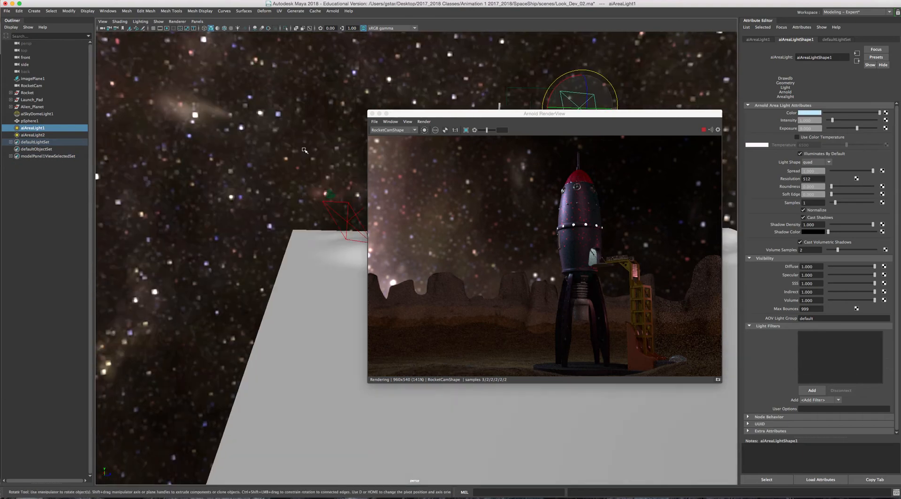
{"action": "middle_click_drag", "start_coordinate": [304, 150], "coordinate": [220, 173], "text": "alt"}
{"action": "left_click_drag", "start_coordinate": [425, 114], "coordinate": [522, 238]}
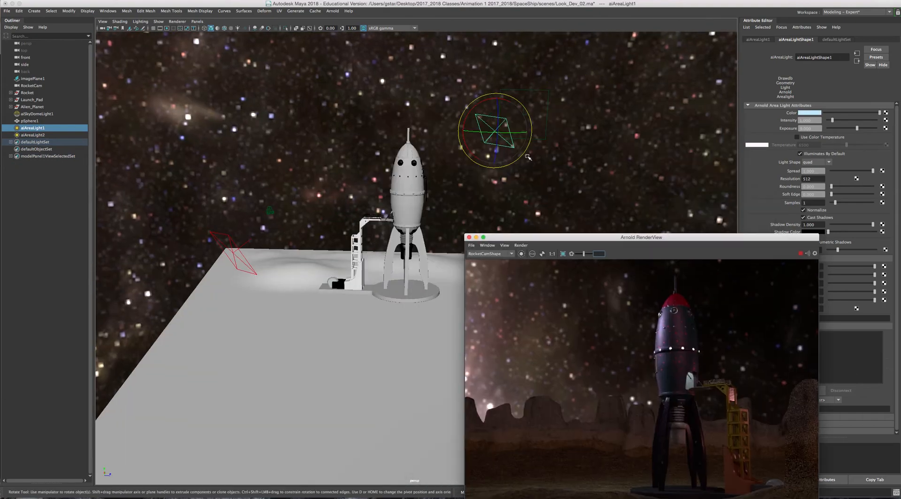
{"action": "left_click_drag", "start_coordinate": [528, 157], "coordinate": [526, 185], "text": "alt"}
{"action": "key", "text": "ctrl+d"}
{"action": "key", "text": "w"}
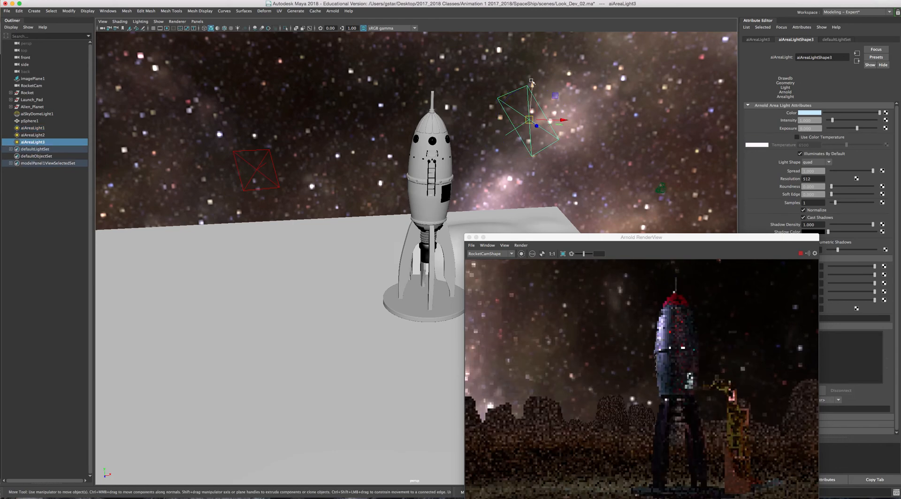
- Lower the new blue light to the height of the rocket's legs and move the render window clear of the viewport
{"action": "left_click_drag", "start_coordinate": [531, 82], "coordinate": [665, 240]}
{"action": "middle_click_drag", "start_coordinate": [540, 220], "coordinate": [511, 202], "text": "alt"}
{"action": "right_click_drag", "start_coordinate": [511, 202], "coordinate": [510, 203], "text": "alt"}
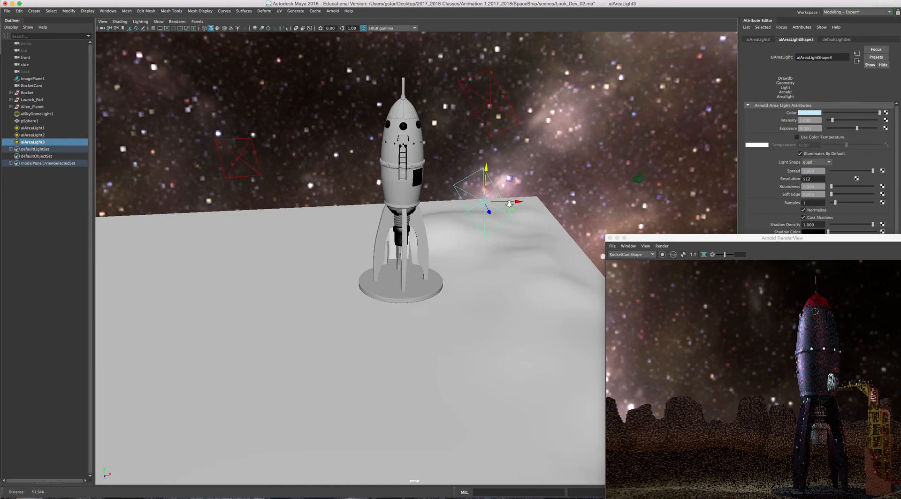
{"action": "middle_click_drag", "start_coordinate": [509, 203], "coordinate": [511, 206], "text": "alt"}
{"action": "left_click_drag", "start_coordinate": [511, 206], "coordinate": [471, 250], "text": "alt"}
{"action": "scroll", "coordinate": [512, 209], "scroll_direction": "up", "scroll_amount": 3}
{"action": "left_click_drag", "start_coordinate": [661, 238], "coordinate": [642, 185]}
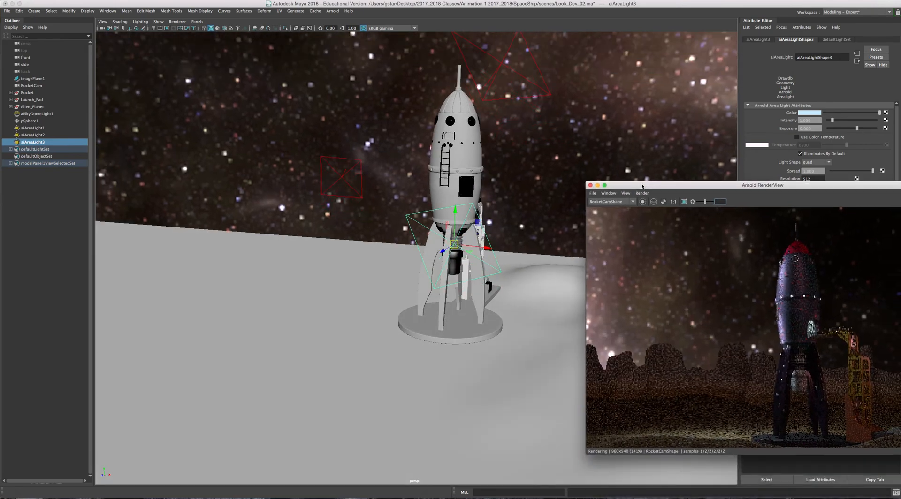
- Look through the third area light and aim it up at the rocket's engine and legs from close range
{"action": "left_click", "coordinate": [197, 22]}
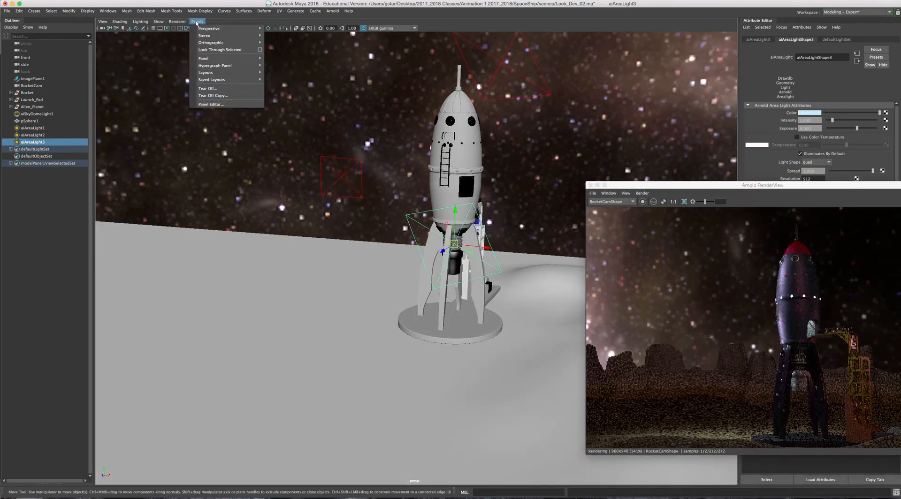
{"action": "left_click", "coordinate": [220, 50]}
{"action": "left_click_drag", "start_coordinate": [310, 185], "coordinate": [325, 169], "text": "alt"}
{"action": "middle_click_drag", "start_coordinate": [308, 200], "coordinate": [206, 185], "text": "alt"}
{"action": "scroll", "coordinate": [421, 227], "scroll_direction": "up", "scroll_amount": 8}
{"action": "scroll", "coordinate": [420, 227], "scroll_direction": "up", "scroll_amount": 8}
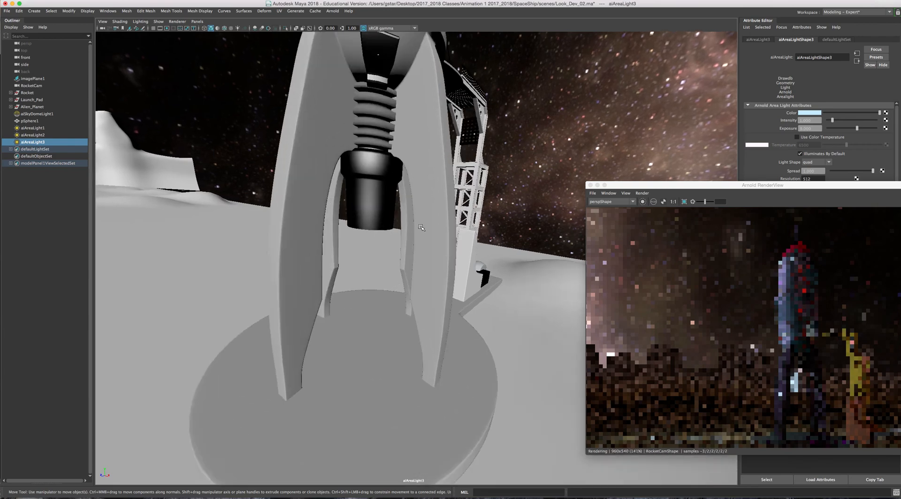
{"action": "left_click_drag", "start_coordinate": [420, 228], "coordinate": [414, 214], "text": "alt"}
{"action": "middle_click_drag", "start_coordinate": [411, 248], "coordinate": [428, 201], "text": "alt"}
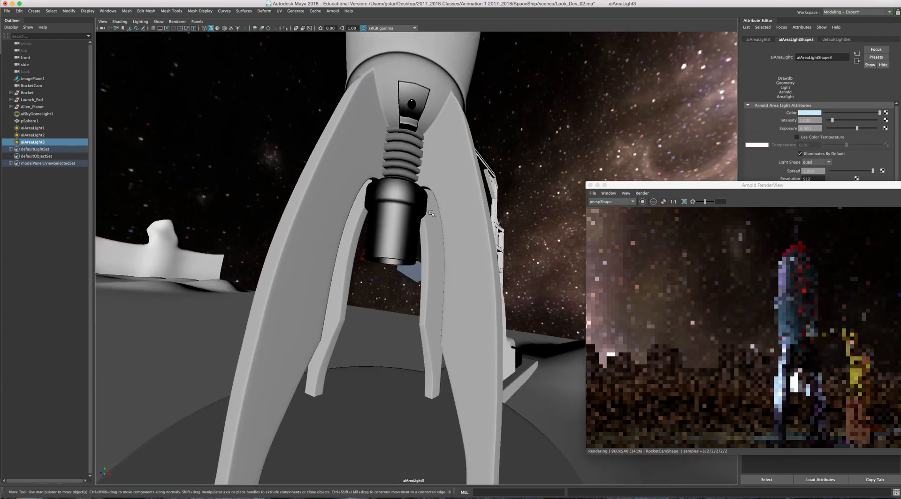
- Pull the third area light back and swing it around so its view frames the rocket from below
{"action": "left_click_drag", "start_coordinate": [410, 253], "coordinate": [450, 231], "text": "alt"}
{"action": "scroll", "coordinate": [450, 231], "scroll_direction": "down", "scroll_amount": 3}
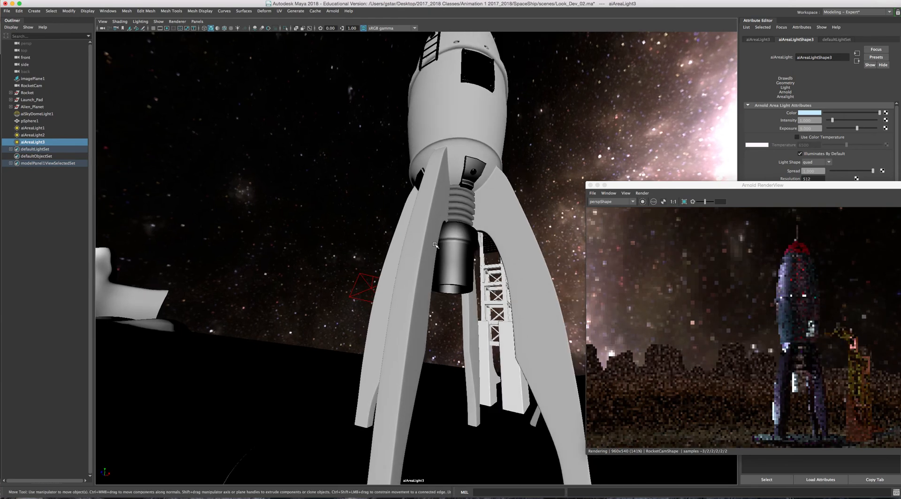
{"action": "middle_click_drag", "start_coordinate": [450, 231], "coordinate": [472, 225], "text": "alt"}
{"action": "left_click_drag", "start_coordinate": [703, 187], "coordinate": [685, 130]}
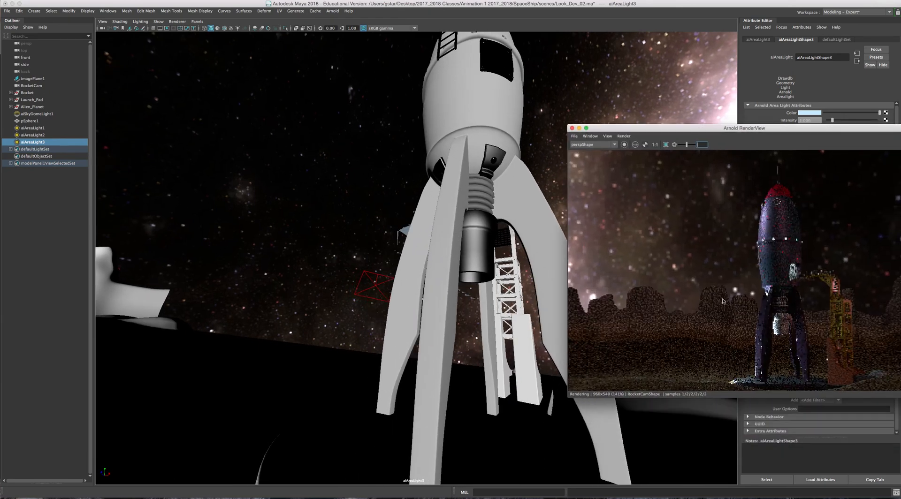
{"action": "left_click_drag", "start_coordinate": [500, 243], "coordinate": [457, 298], "text": "alt"}
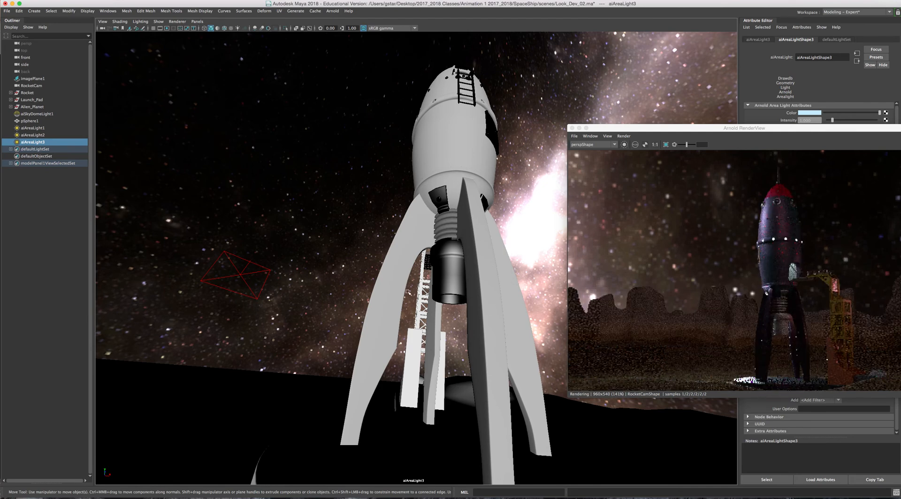
- Return to the persp camera view and raise the third area light above the ground beside the launch pad
{"action": "left_click", "coordinate": [198, 21]}
{"action": "mouse_move", "coordinate": [234, 29]}
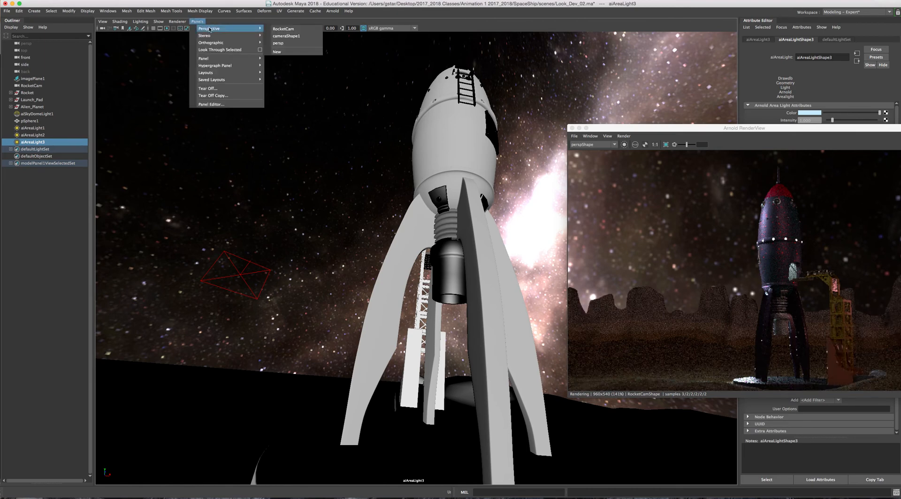
{"action": "left_click", "coordinate": [278, 43]}
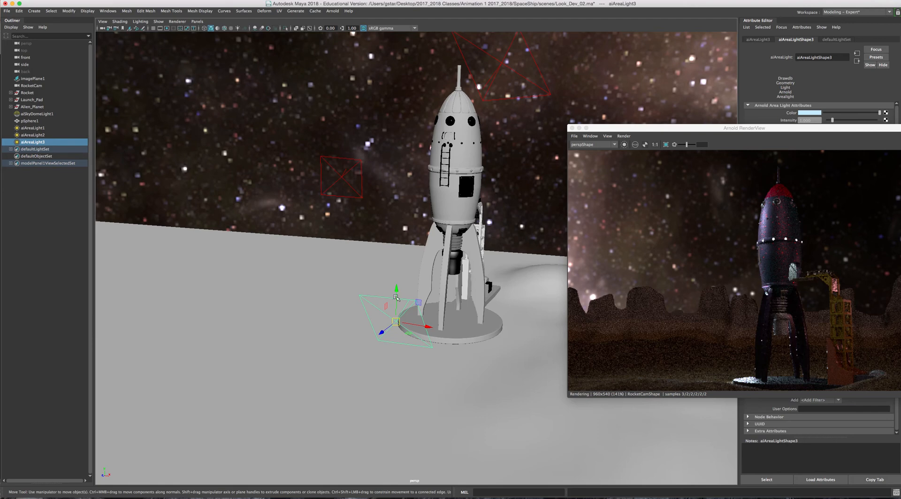
{"action": "left_click_drag", "start_coordinate": [396, 291], "coordinate": [401, 266]}
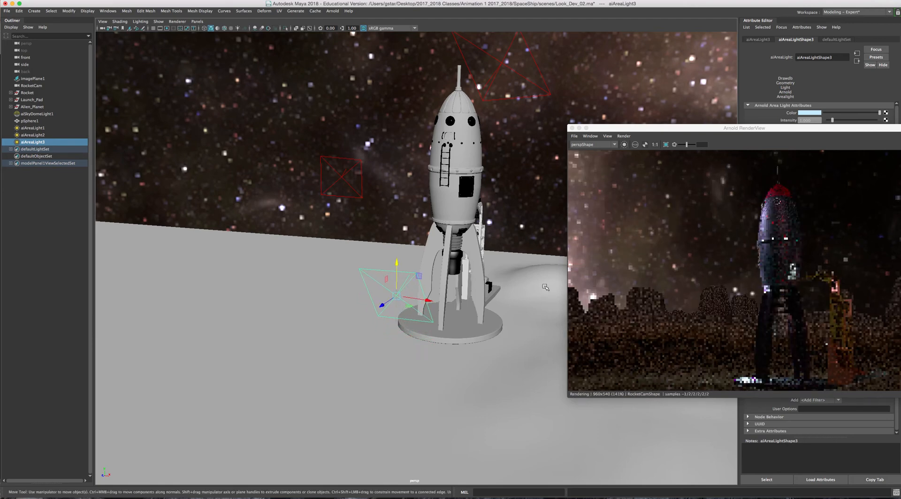
{"action": "left_click_drag", "start_coordinate": [408, 306], "coordinate": [391, 301]}
{"action": "left_click_drag", "start_coordinate": [380, 258], "coordinate": [380, 234]}
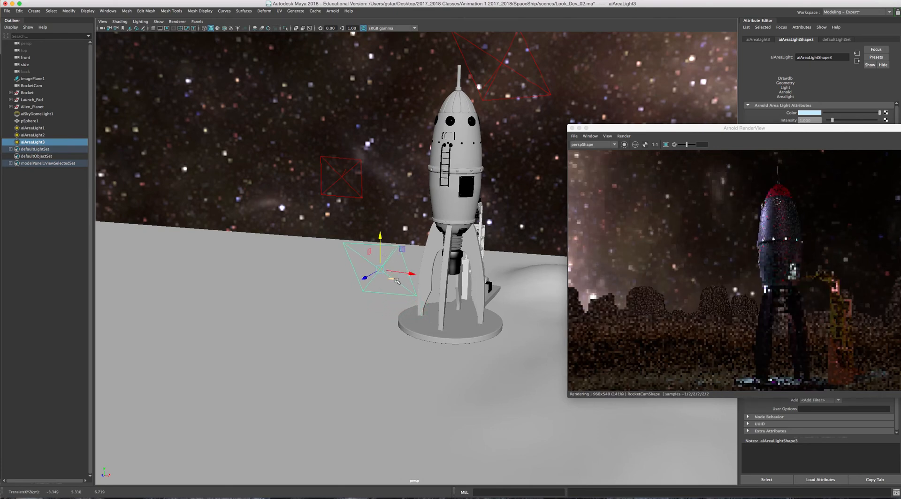
- Move the third area light along its depth axis away from the rocket and rotate it toward the legs
{"action": "left_click_drag", "start_coordinate": [402, 284], "coordinate": [360, 277], "text": "alt"}
{"action": "key", "text": "e"}
{"action": "key", "text": "w"}
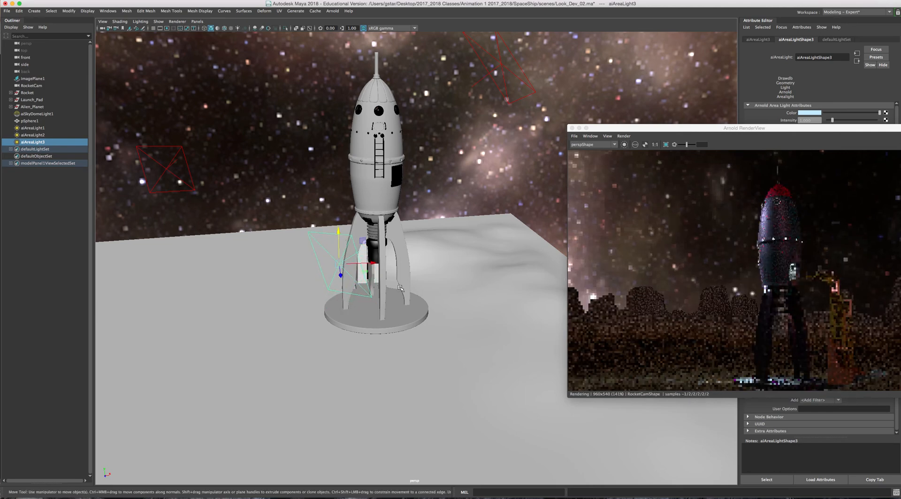
{"action": "left_click_drag", "start_coordinate": [340, 273], "coordinate": [375, 288]}
{"action": "key", "text": "e"}
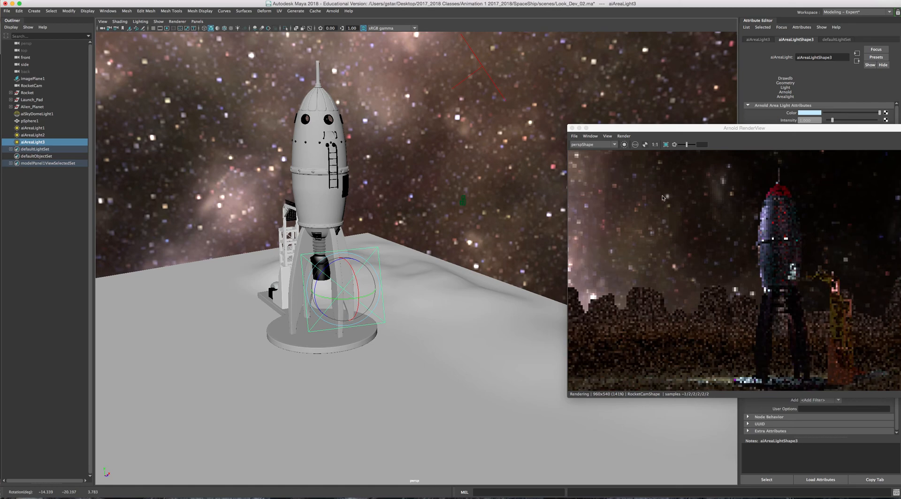
- Reposition the render window and limit rendering to a crop region around the rocket's lower half and legs
{"action": "left_click_drag", "start_coordinate": [700, 129], "coordinate": [627, 76]}
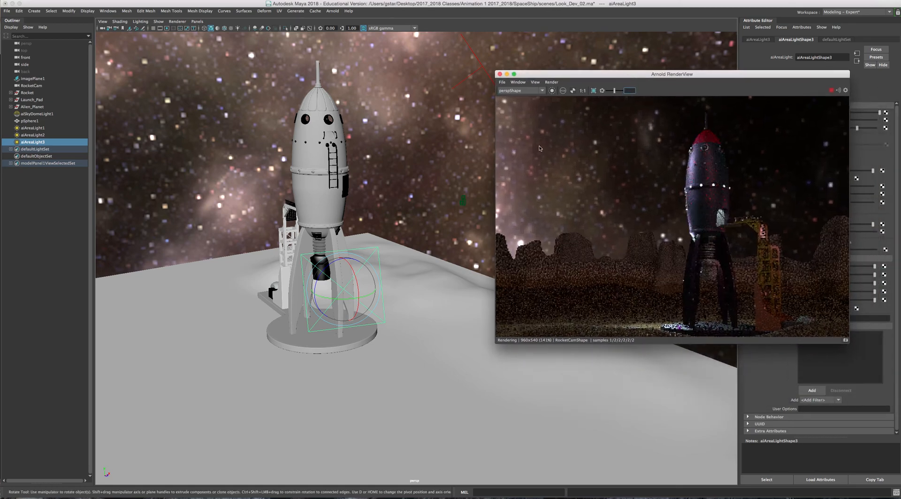
{"action": "left_click", "coordinate": [593, 91]}
{"action": "left_click_drag", "start_coordinate": [593, 205], "coordinate": [743, 331]}
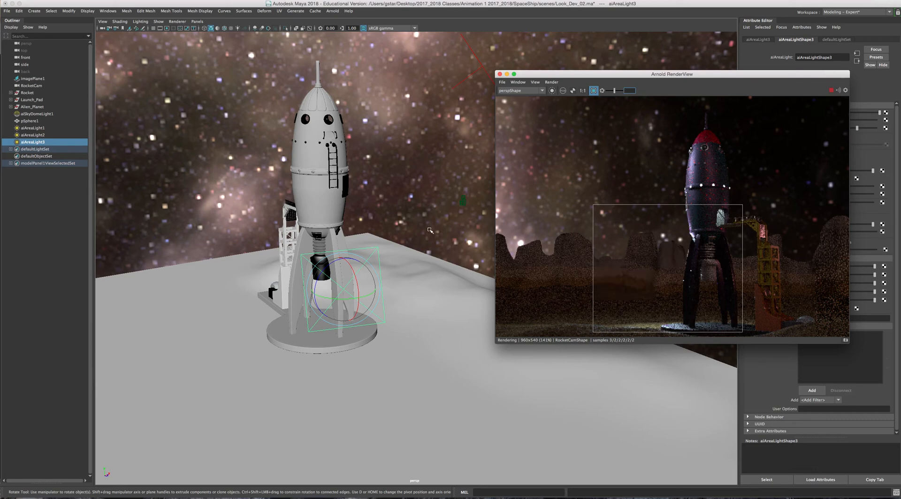
- Tilt the third area light about its horizontal axis and raise it slightly beside the rocket's legs
{"action": "left_click_drag", "start_coordinate": [355, 277], "coordinate": [352, 301]}
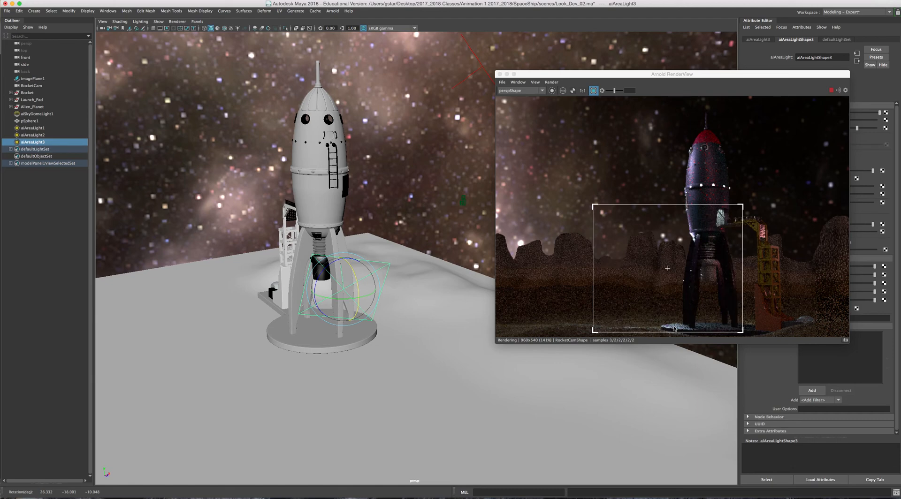
{"action": "key", "text": "w"}
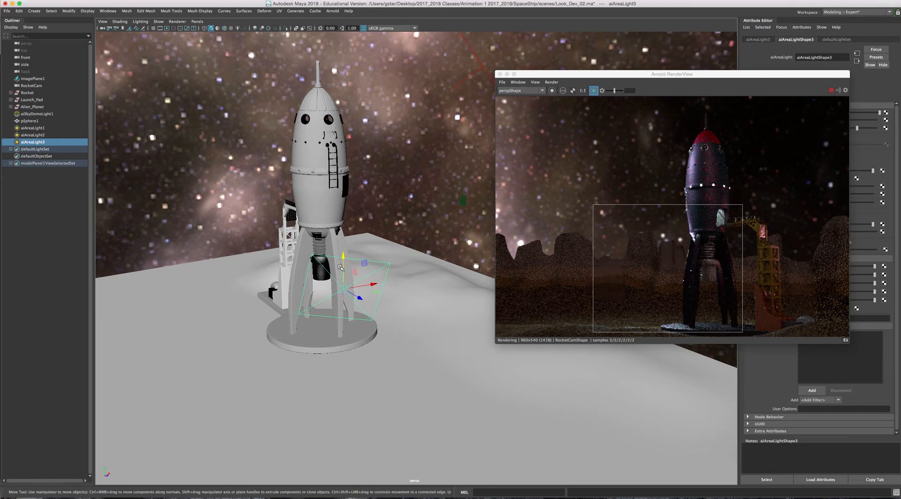
{"action": "left_click_drag", "start_coordinate": [344, 257], "coordinate": [344, 253]}
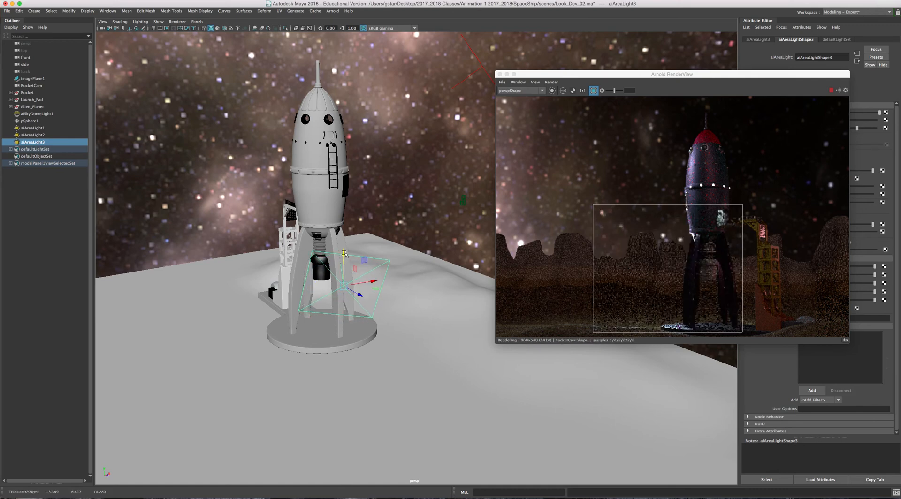
- Set the third area light's color by sampling the bright nebula glow just above the horizon in the render
{"action": "left_click_drag", "start_coordinate": [344, 253], "coordinate": [329, 264], "text": "alt"}
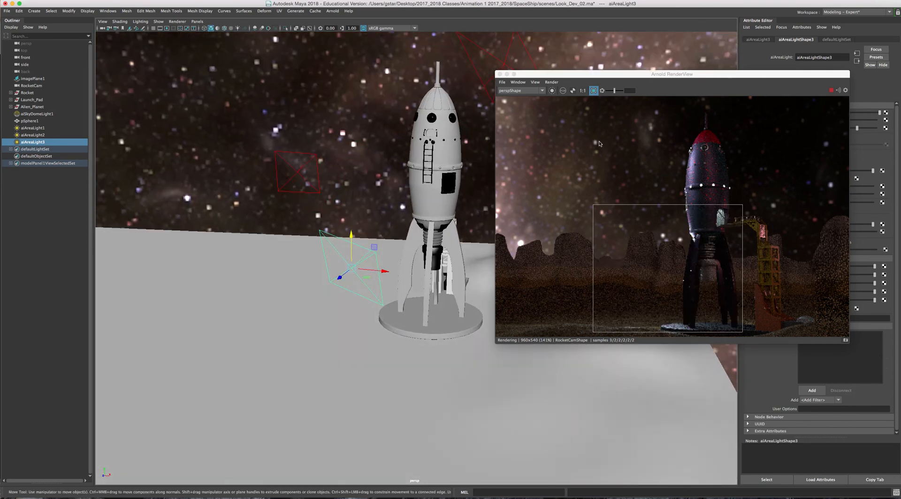
{"action": "left_click_drag", "start_coordinate": [678, 81], "coordinate": [663, 179]}
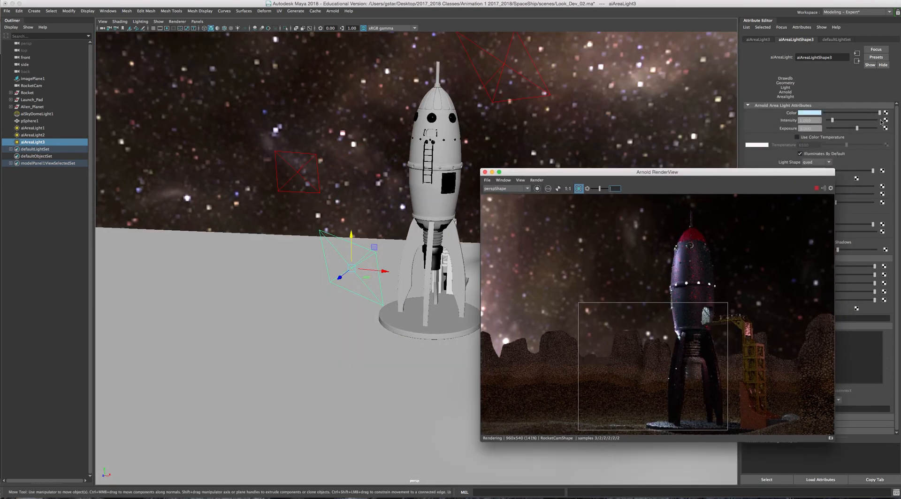
{"action": "left_click", "coordinate": [810, 113]}
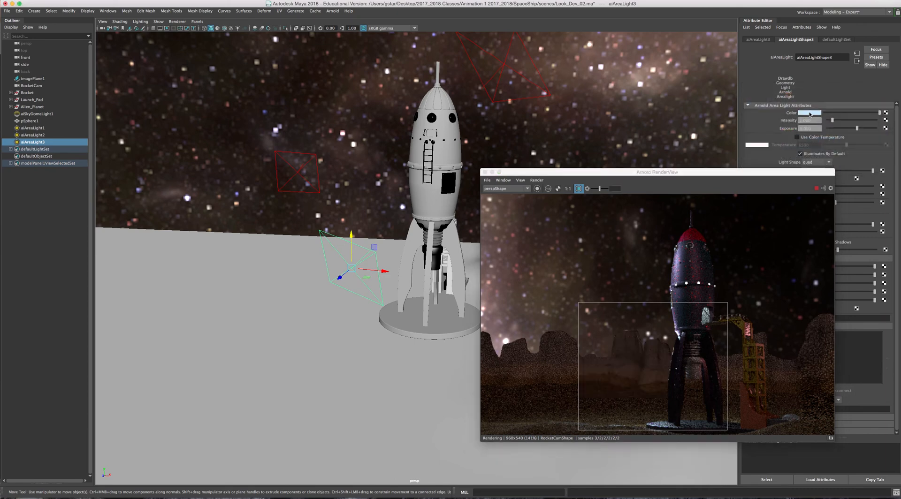
{"action": "left_click", "coordinate": [810, 113]}
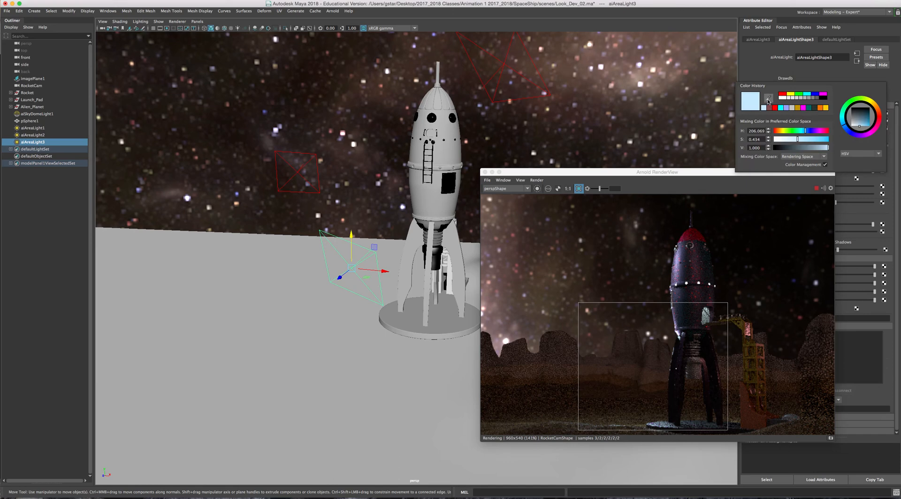
{"action": "left_click", "coordinate": [768, 100]}
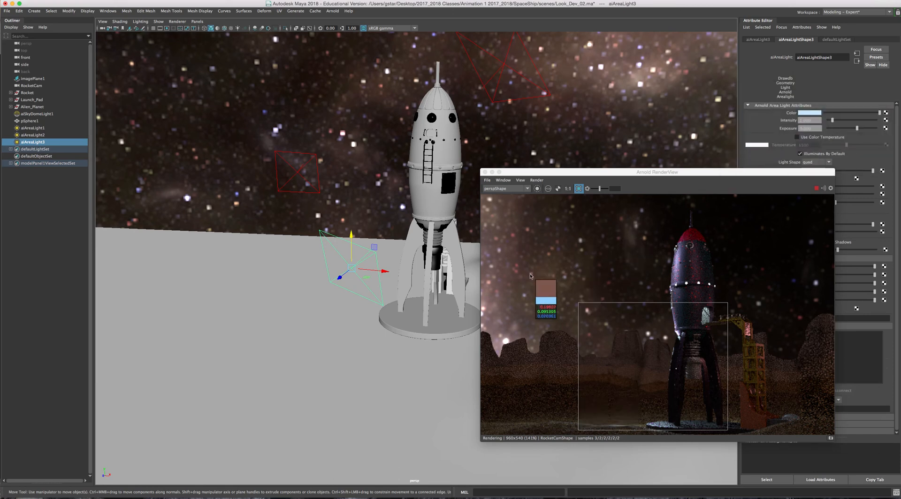
{"action": "left_click", "coordinate": [506, 341]}
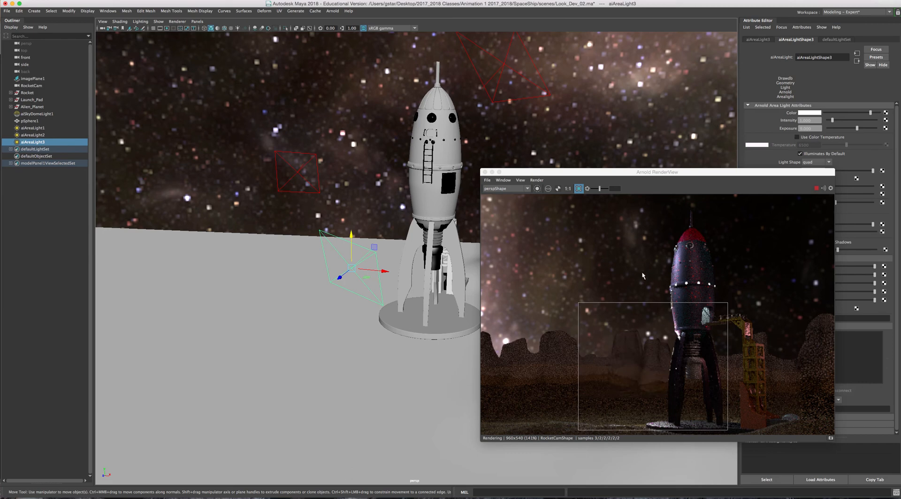
- Clear the render's crop region and enlarge the render window, placing it beside the modeling view
{"action": "left_click_drag", "start_coordinate": [645, 175], "coordinate": [615, 102]}
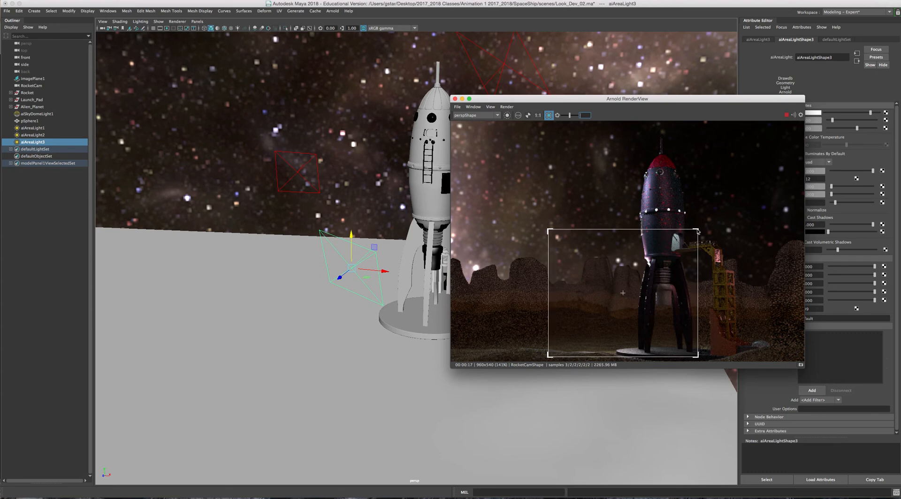
{"action": "left_click_drag", "start_coordinate": [698, 231], "coordinate": [709, 201]}
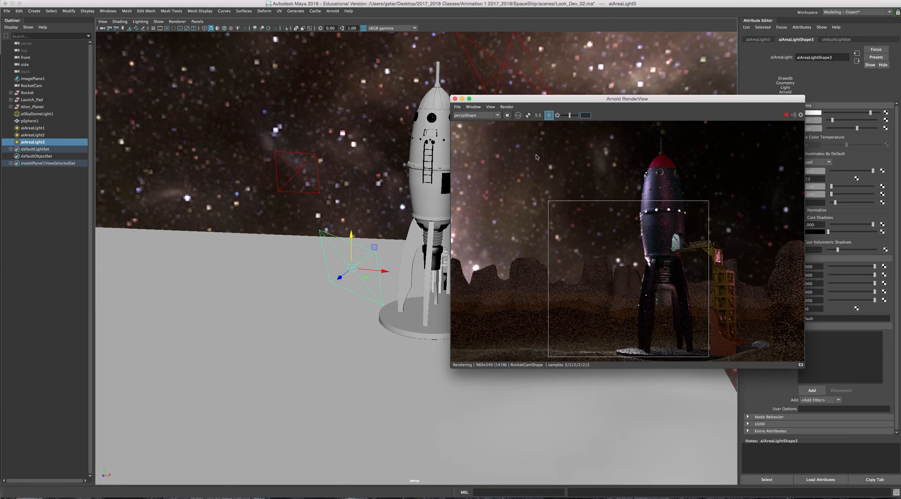
{"action": "left_click_drag", "start_coordinate": [540, 99], "coordinate": [467, 83]}
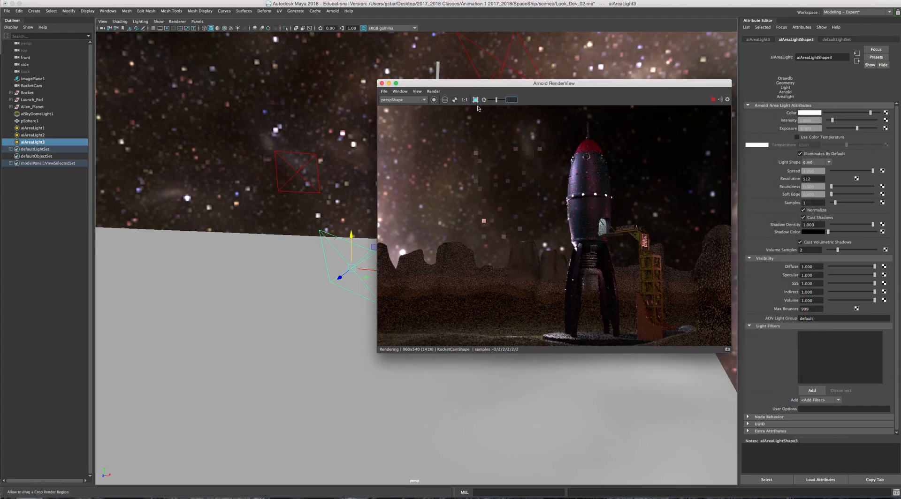
{"action": "left_click_drag", "start_coordinate": [732, 80], "coordinate": [834, 50]}
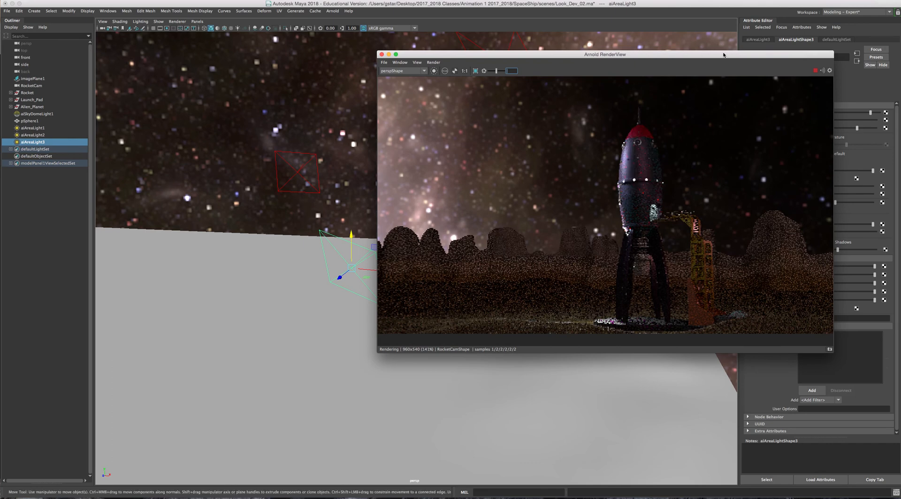
{"action": "left_click_drag", "start_coordinate": [723, 55], "coordinate": [577, 85]}
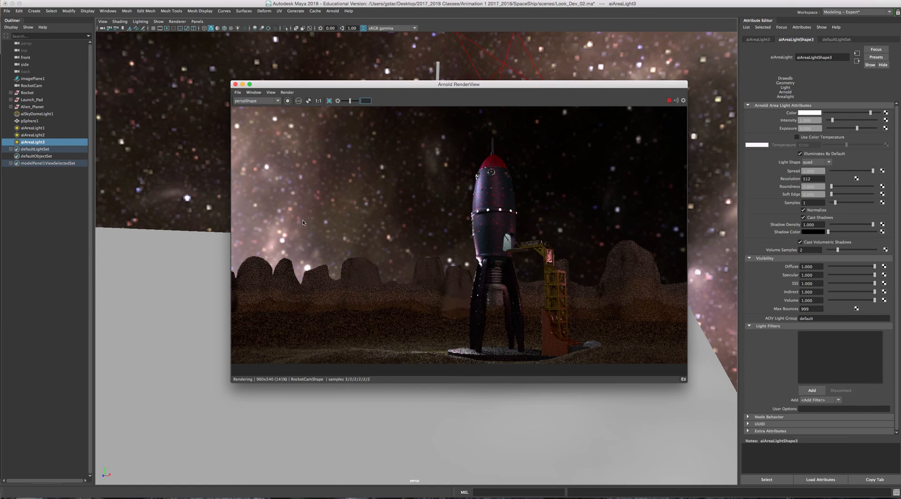
{"action": "left_click_drag", "start_coordinate": [360, 85], "coordinate": [558, 75]}
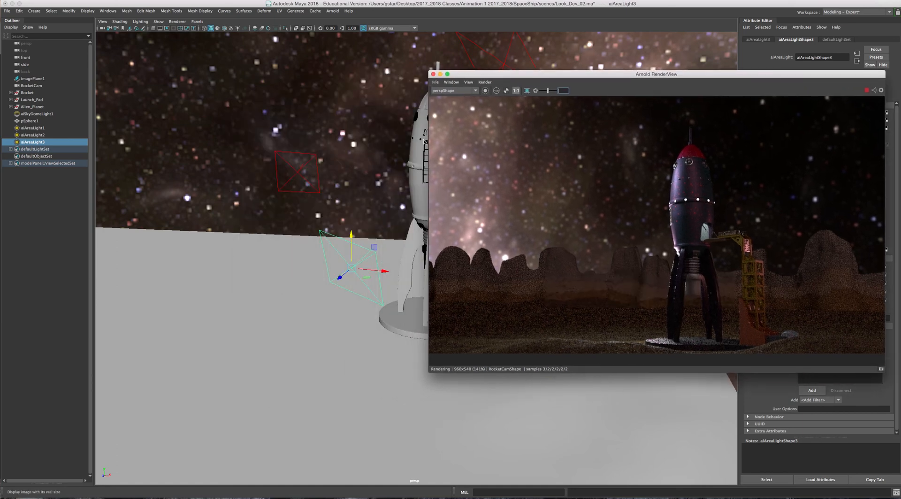
- Move the third area light far away from the rocket to the distant rock ridge
{"action": "left_click_drag", "start_coordinate": [323, 234], "coordinate": [332, 267], "text": "alt"}
{"action": "scroll", "coordinate": [332, 267], "scroll_direction": "down", "scroll_amount": 5}
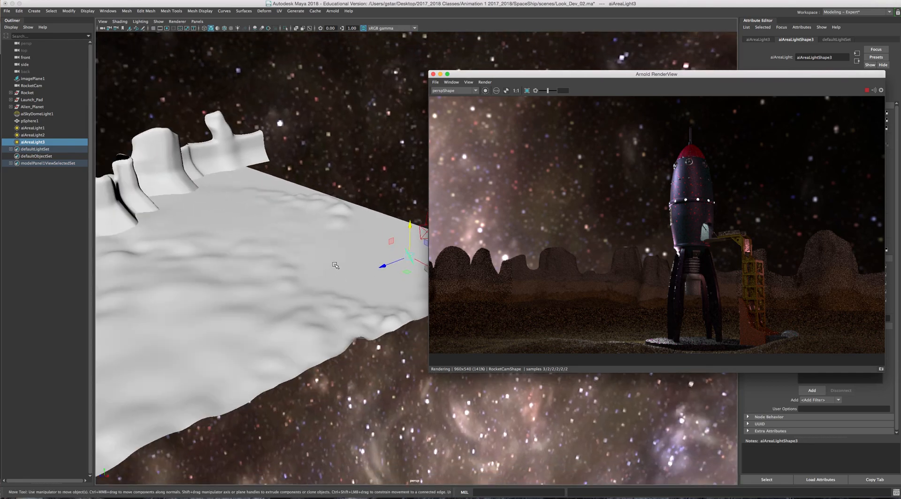
{"action": "left_click_drag", "start_coordinate": [392, 263], "coordinate": [265, 312]}
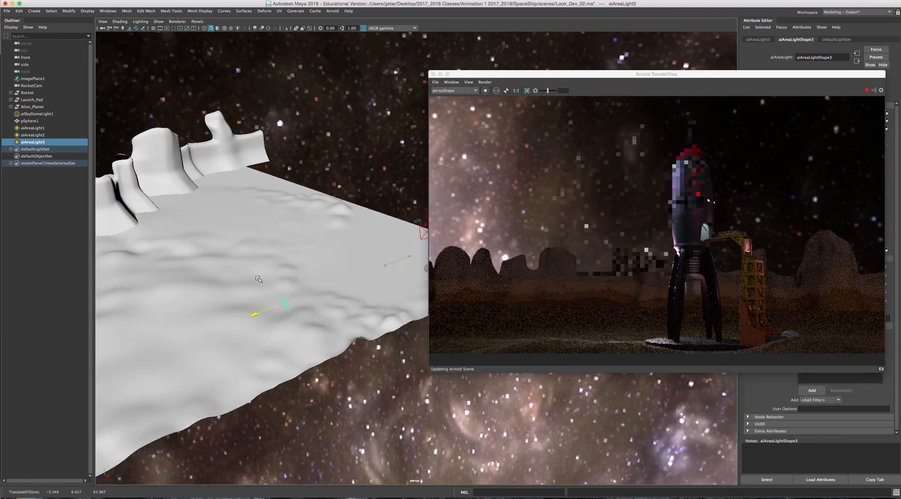
{"action": "scroll", "coordinate": [267, 311], "scroll_direction": "down", "scroll_amount": 5}
{"action": "left_click_drag", "start_coordinate": [336, 299], "coordinate": [170, 356]}
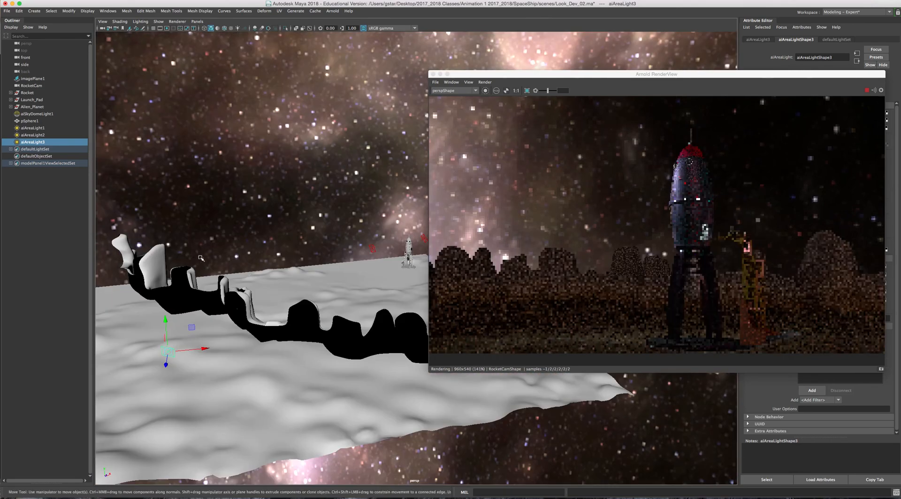
{"action": "left_click_drag", "start_coordinate": [226, 307], "coordinate": [294, 295], "text": "alt"}
{"action": "middle_click_drag", "start_coordinate": [293, 295], "coordinate": [213, 307], "text": "alt"}
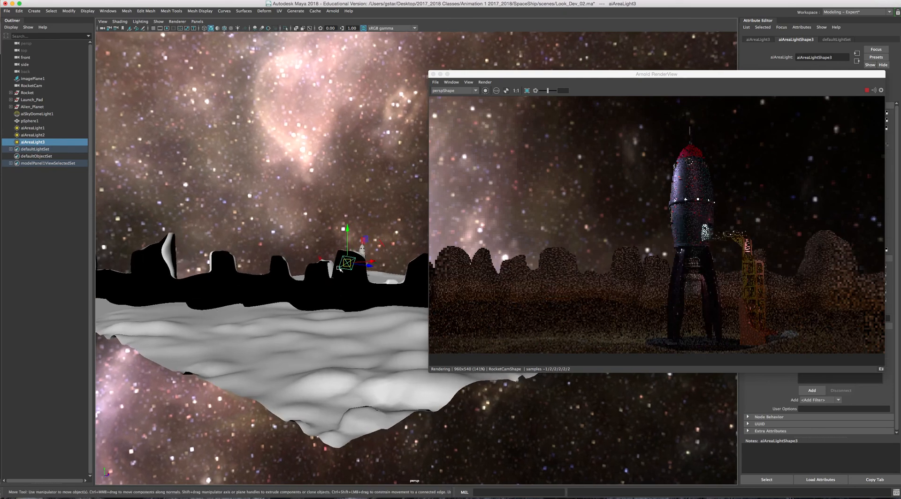
{"action": "left_click_drag", "start_coordinate": [348, 263], "coordinate": [332, 260]}
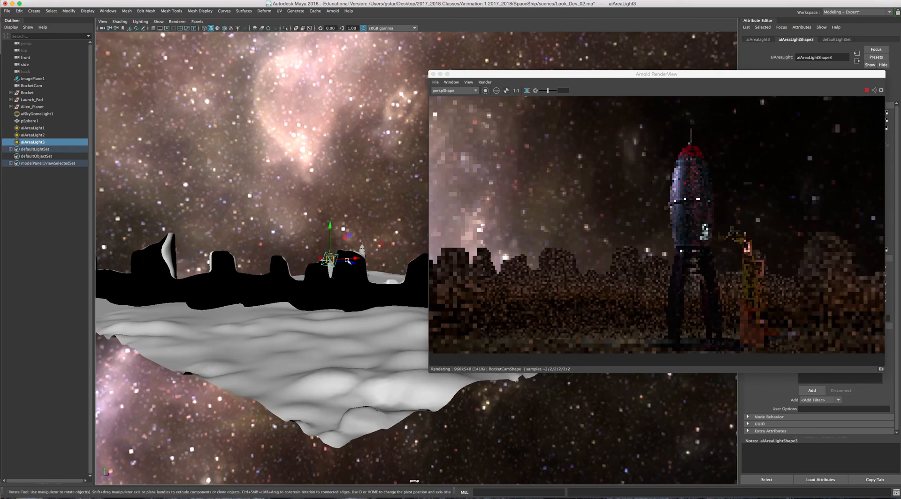
- Raise the third area light above the rock ridge and rotate it to face down toward the ground
{"action": "key", "text": "e"}
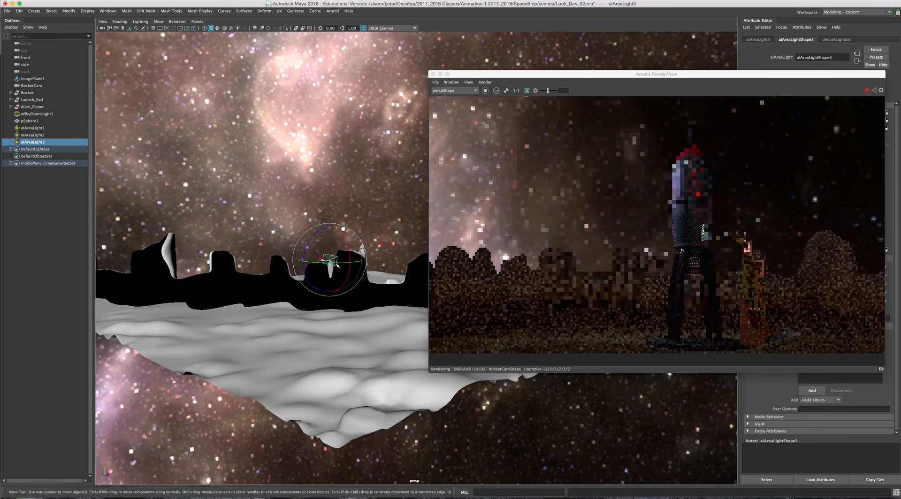
{"action": "key", "text": "w"}
{"action": "left_click_drag", "start_coordinate": [331, 231], "coordinate": [331, 281], "text": "alt"}
{"action": "left_click_drag", "start_coordinate": [330, 361], "coordinate": [334, 391]}
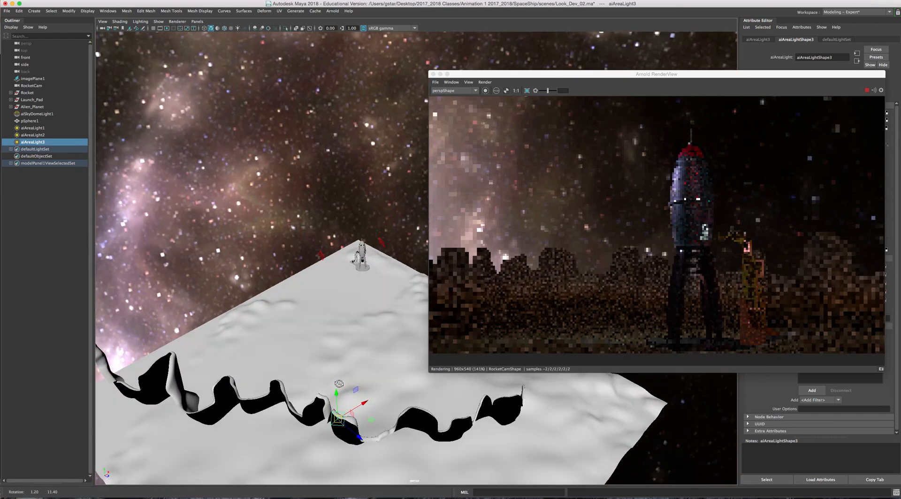
{"action": "middle_click_drag", "start_coordinate": [334, 390], "coordinate": [352, 249], "text": "alt"}
{"action": "scroll", "coordinate": [332, 349], "scroll_direction": "up", "scroll_amount": 5}
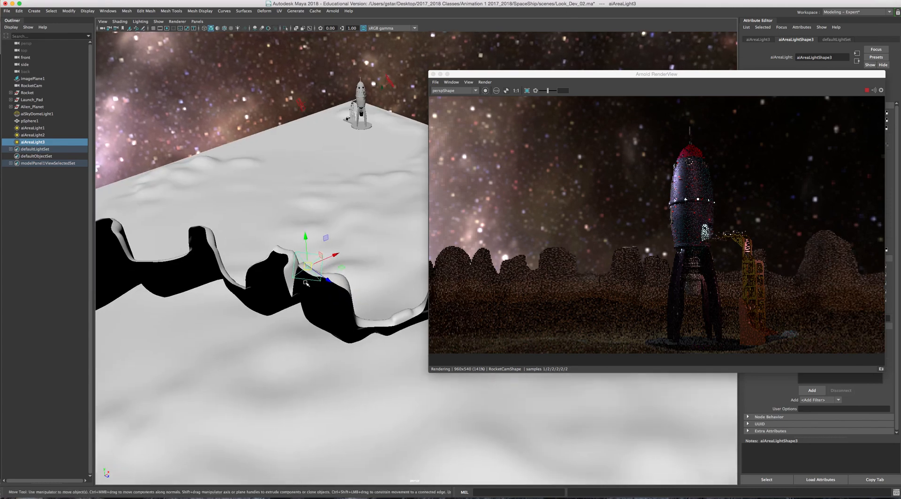
{"action": "left_click_drag", "start_coordinate": [321, 264], "coordinate": [320, 220]}
{"action": "key", "text": "e"}
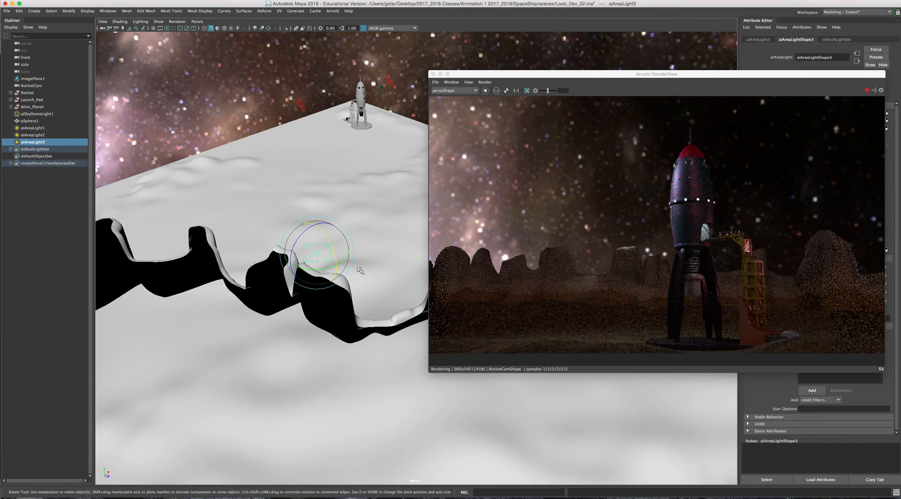
{"action": "left_click_drag", "start_coordinate": [350, 271], "coordinate": [327, 251]}
- Shift the third area light horizontally to the rocket side of the ridge and raise it higher above the ground
{"action": "key", "text": "w"}
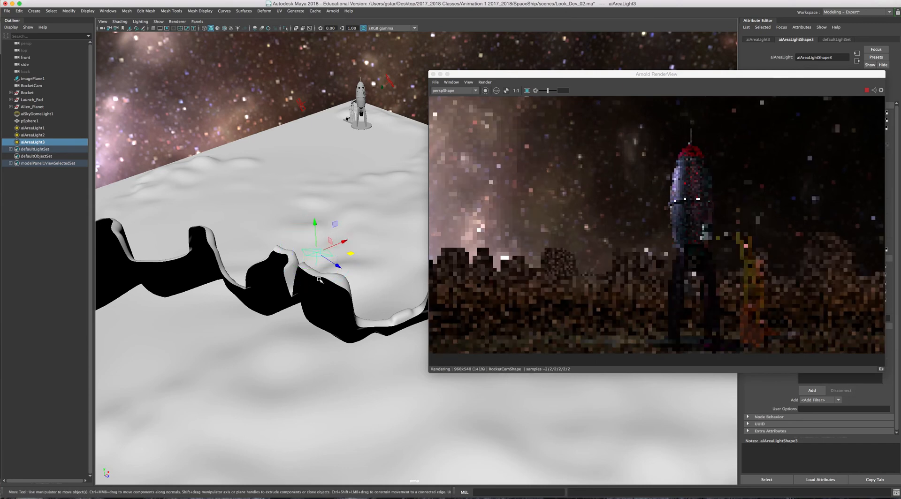
{"action": "middle_click_drag", "start_coordinate": [355, 243], "coordinate": [357, 238]}
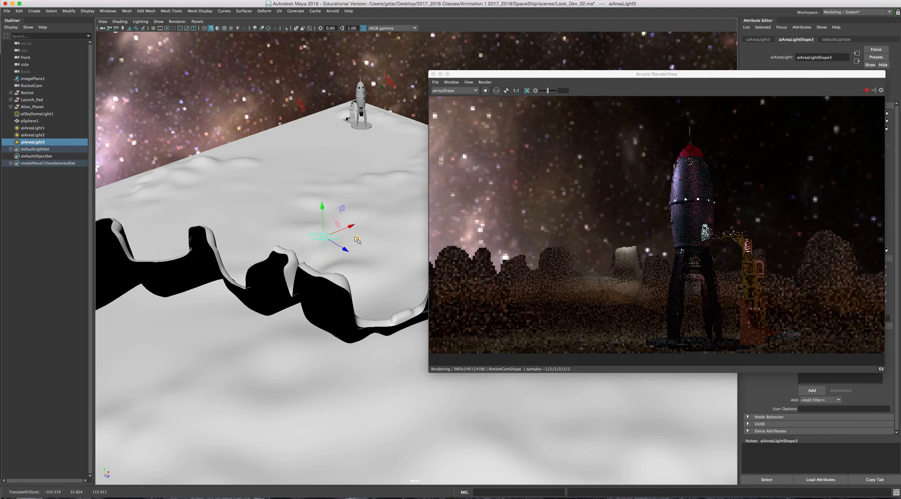
{"action": "left_click_drag", "start_coordinate": [323, 214], "coordinate": [324, 196]}
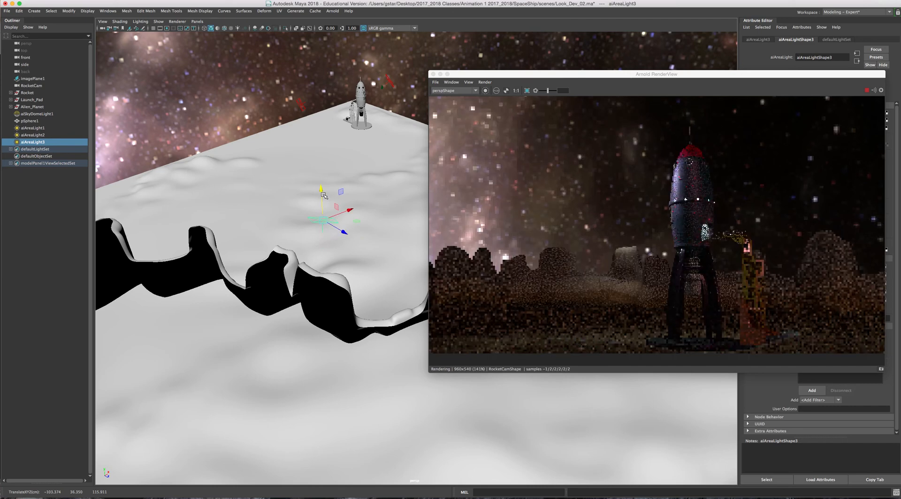
{"action": "left_click_drag", "start_coordinate": [324, 196], "coordinate": [323, 180]}
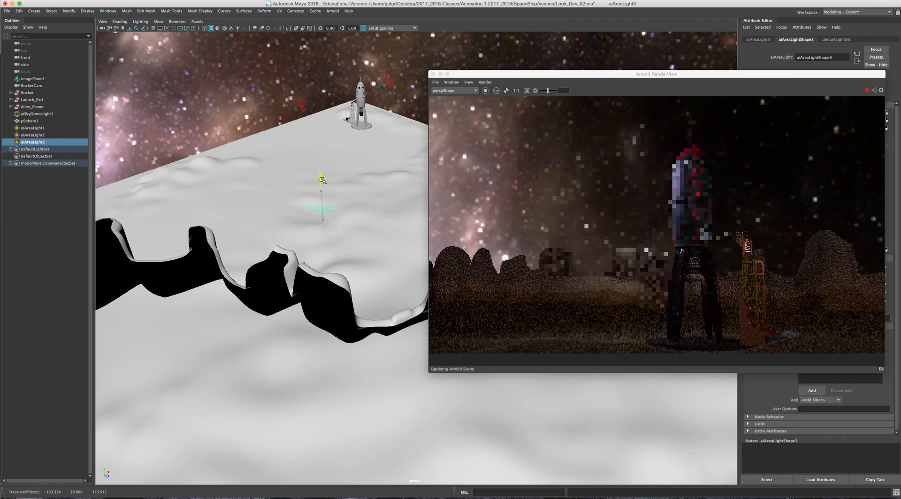
- Duplicate the third area light and move the copy along the ridge, in front of the neighboring rocks
{"action": "left_click_drag", "start_coordinate": [328, 230], "coordinate": [309, 296], "text": "alt"}
{"action": "key", "text": "ctrl+d"}
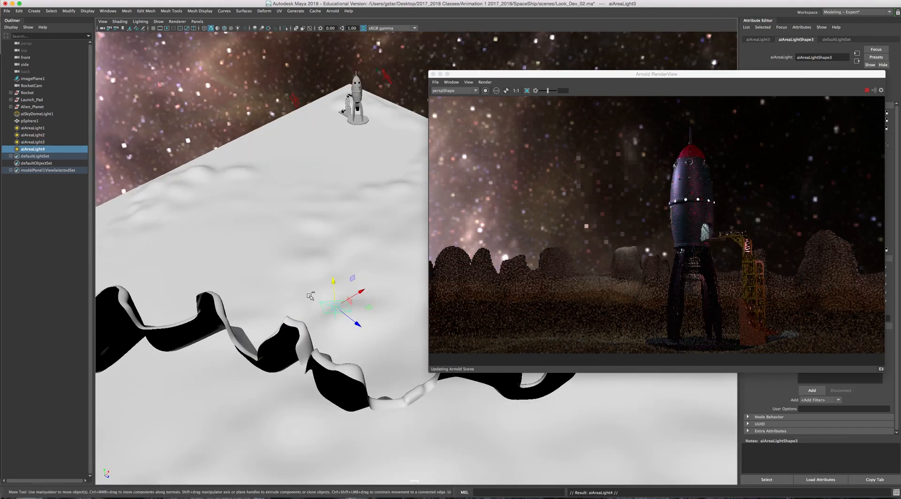
{"action": "left_click_drag", "start_coordinate": [368, 307], "coordinate": [275, 283]}
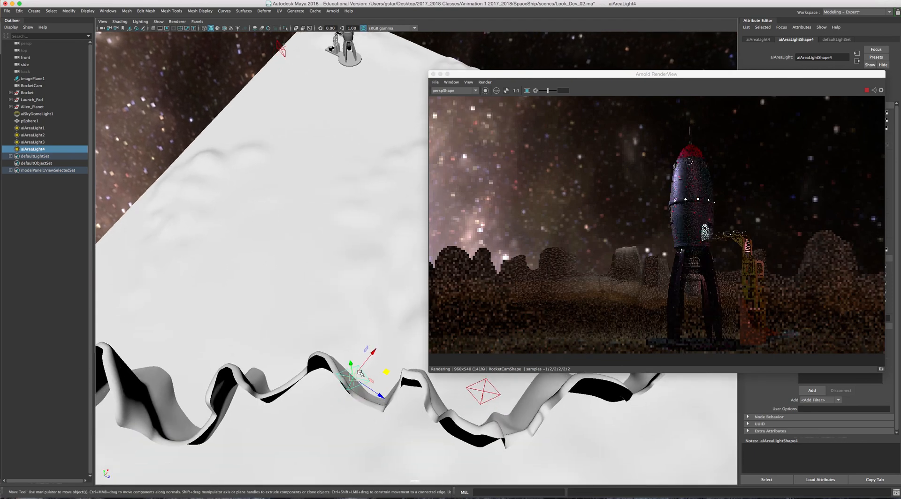
{"action": "left_click_drag", "start_coordinate": [385, 373], "coordinate": [352, 324]}
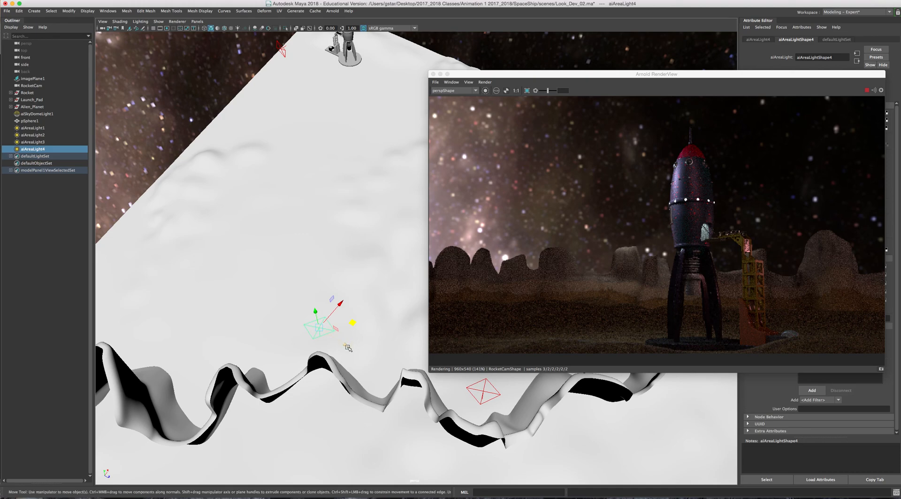
- Duplicate the third area light again and place this copy on its opposite side along the ridge
{"action": "middle_click_drag", "start_coordinate": [348, 348], "coordinate": [238, 319], "text": "alt"}
{"action": "left_click", "coordinate": [325, 348]}
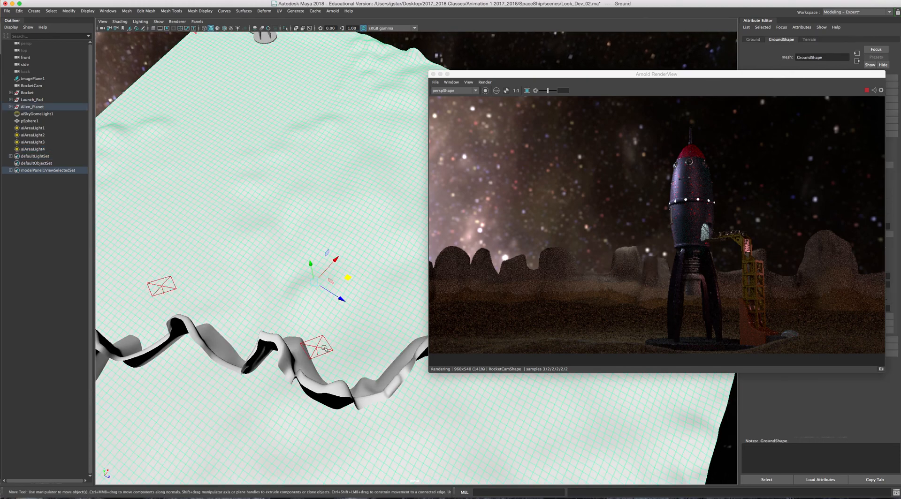
{"action": "left_click", "coordinate": [324, 348]}
{"action": "middle_click_drag", "start_coordinate": [324, 348], "coordinate": [374, 300], "text": "alt"}
{"action": "key", "text": "ctrl+d"}
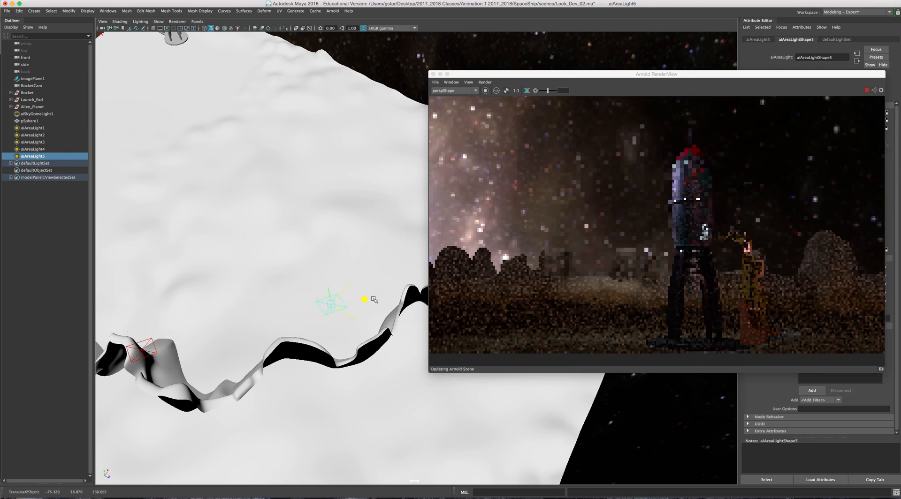
- Duplicate the newest area light and move the copy to the far end of the rock ridge
{"action": "left_click_drag", "start_coordinate": [374, 300], "coordinate": [300, 315], "text": "alt"}
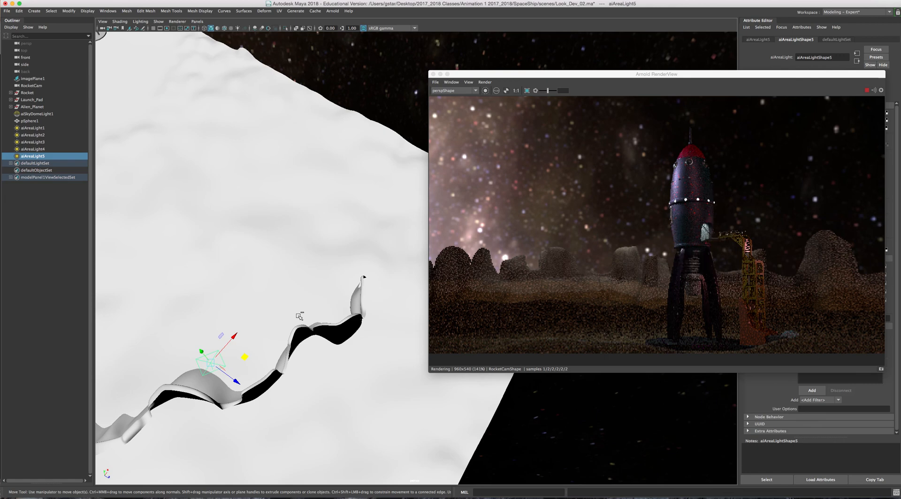
{"action": "key", "text": "ctrl+d"}
{"action": "middle_click_drag", "start_coordinate": [300, 317], "coordinate": [383, 253]}
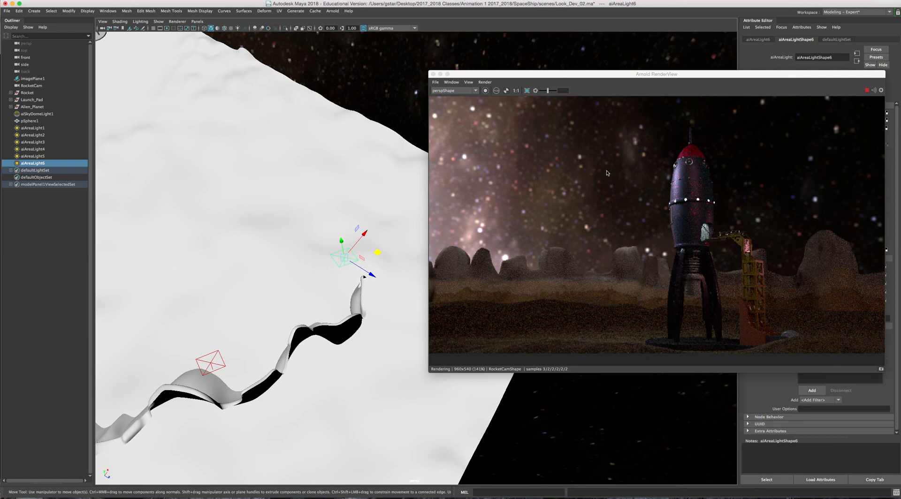
- Select the sky dome light and rotate it slightly about its vertical axis to shift the Milky Way background
{"action": "left_click", "coordinate": [375, 84]}
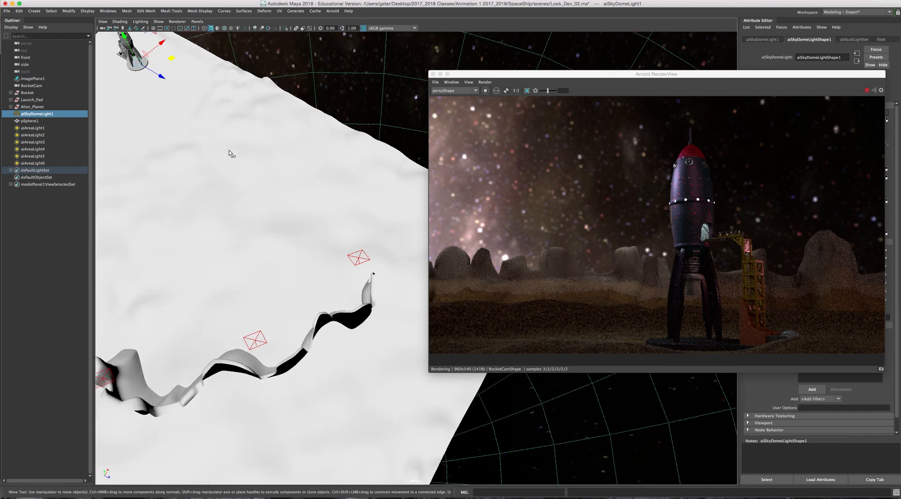
{"action": "key", "text": "e"}
{"action": "left_click", "coordinate": [152, 80]}
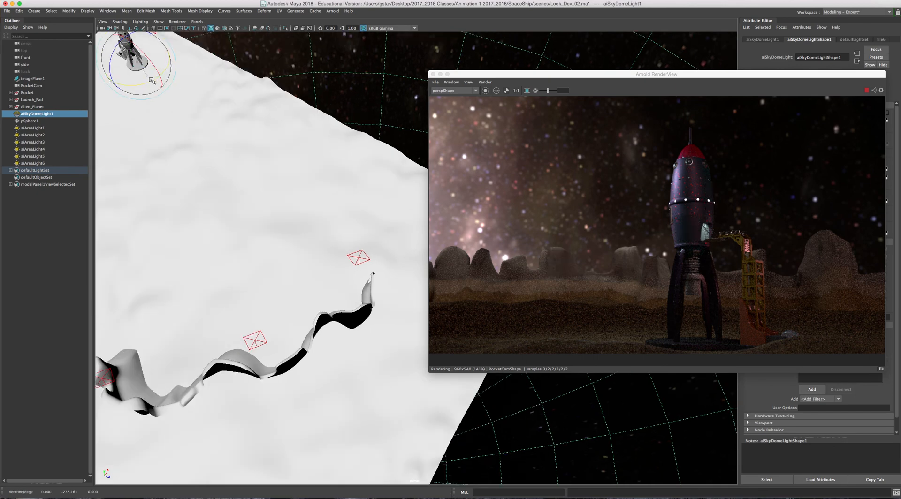
{"action": "left_click_drag", "start_coordinate": [152, 80], "coordinate": [153, 80]}
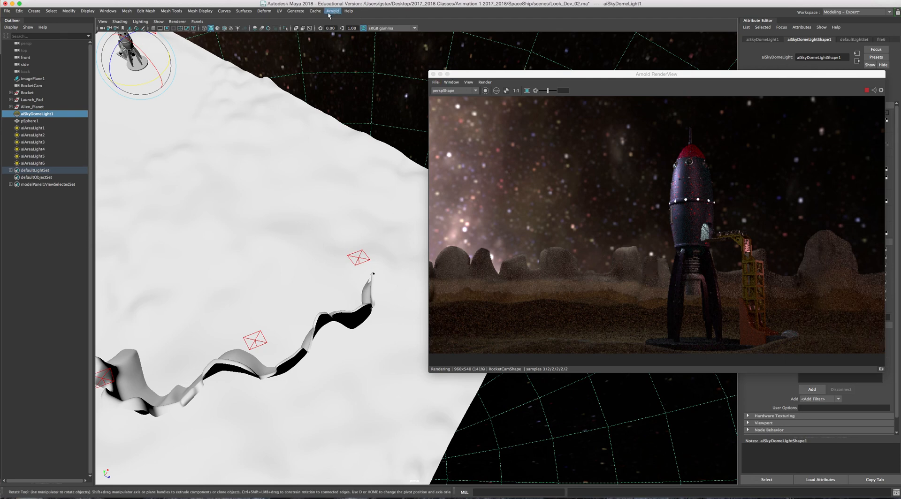
{"action": "left_click", "coordinate": [111, 13]}
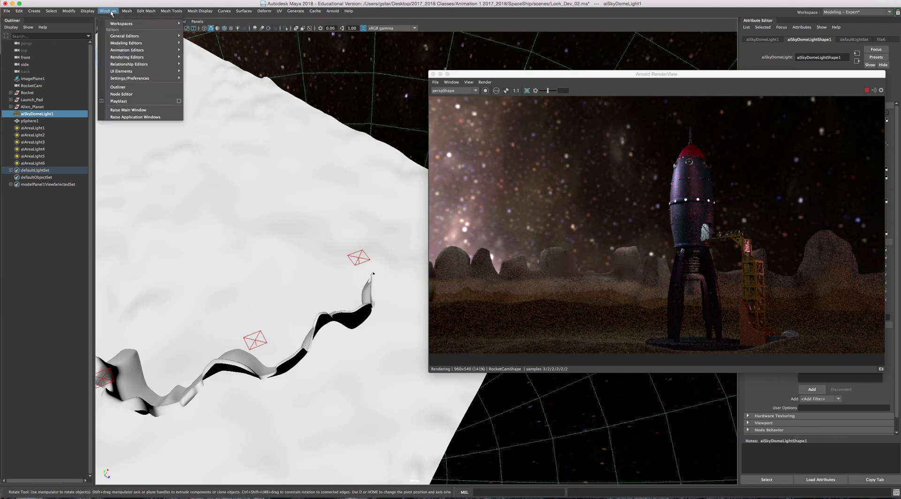
{"action": "left_click", "coordinate": [111, 12]}
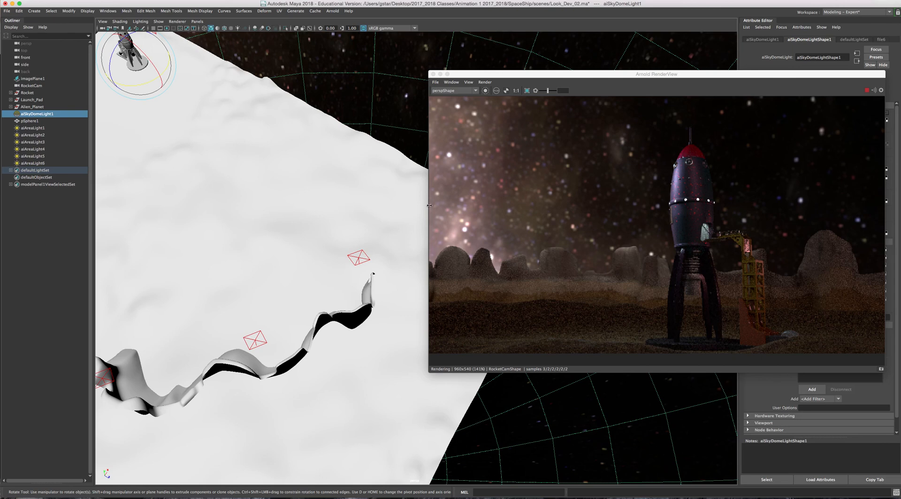
- Raise the third and fourth area lights slightly higher above the terrain beside the rock ridge
{"action": "left_click_drag", "start_coordinate": [297, 264], "coordinate": [217, 237], "text": "alt"}
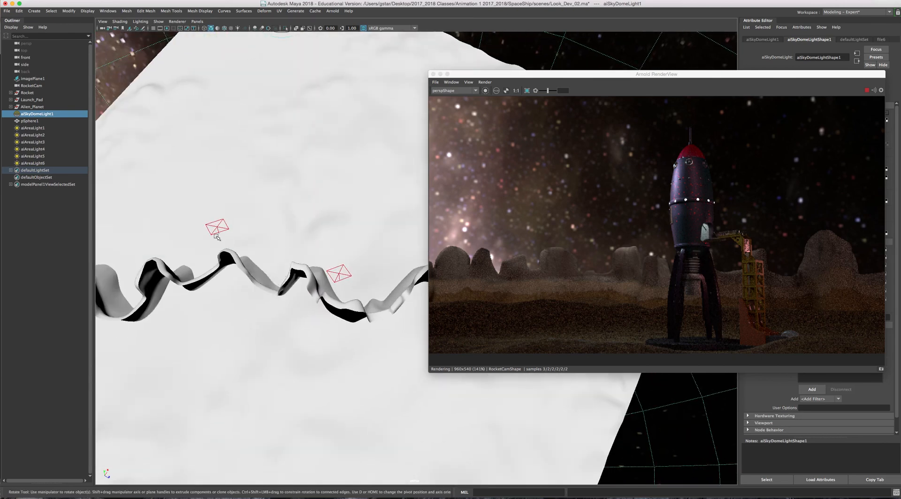
{"action": "left_click", "coordinate": [333, 273]}
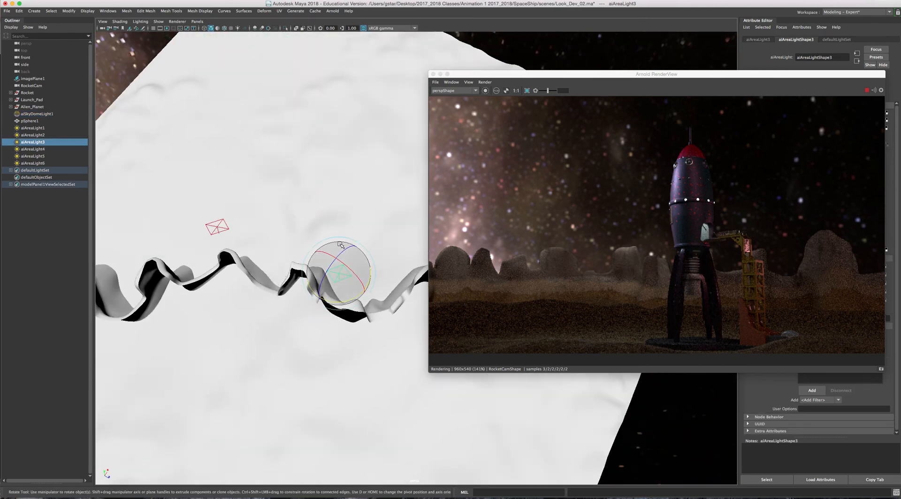
{"action": "key", "text": "w"}
{"action": "left_click_drag", "start_coordinate": [337, 259], "coordinate": [336, 253]}
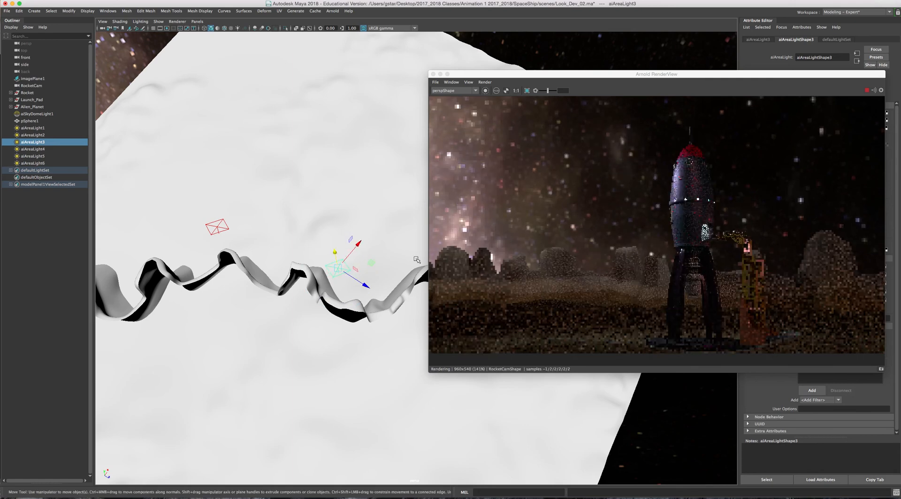
{"action": "left_click_drag", "start_coordinate": [335, 253], "coordinate": [335, 245]}
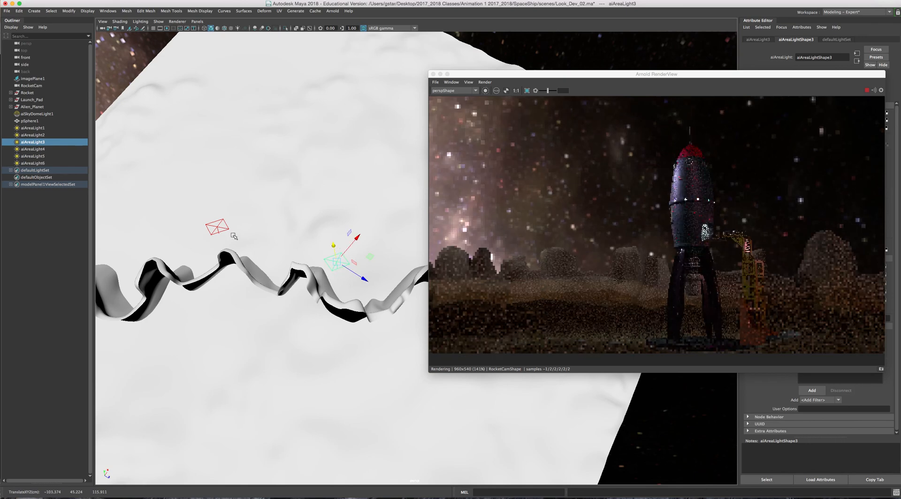
{"action": "left_click", "coordinate": [215, 227]}
{"action": "left_click_drag", "start_coordinate": [211, 212], "coordinate": [207, 206]}
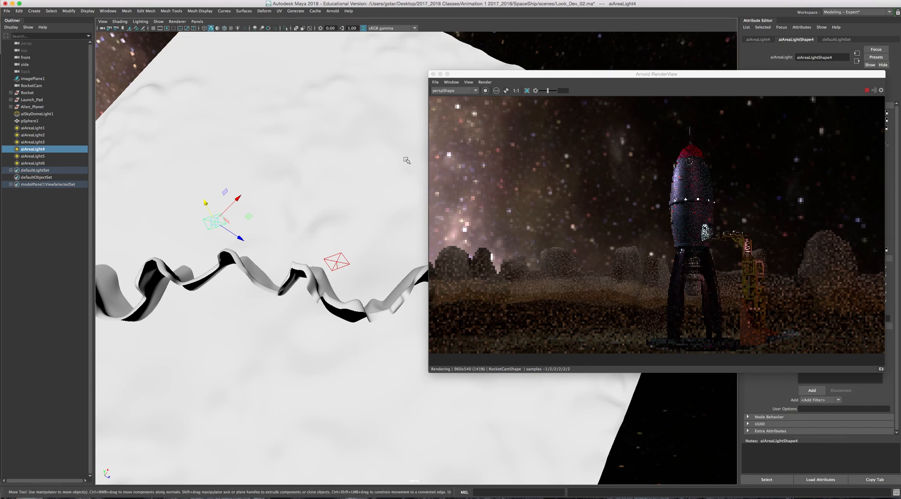
- Open the Render Settings and set the renderable camera to RocketCam
{"action": "left_click", "coordinate": [108, 11]}
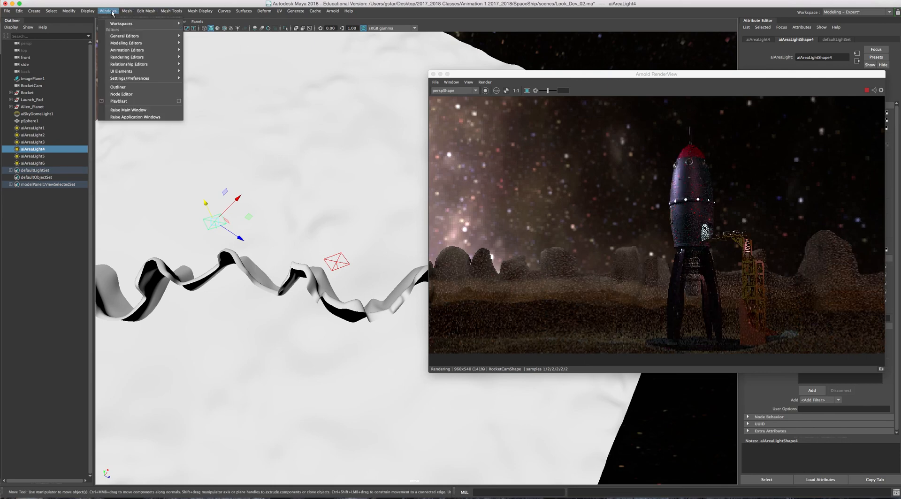
{"action": "mouse_move", "coordinate": [140, 57]}
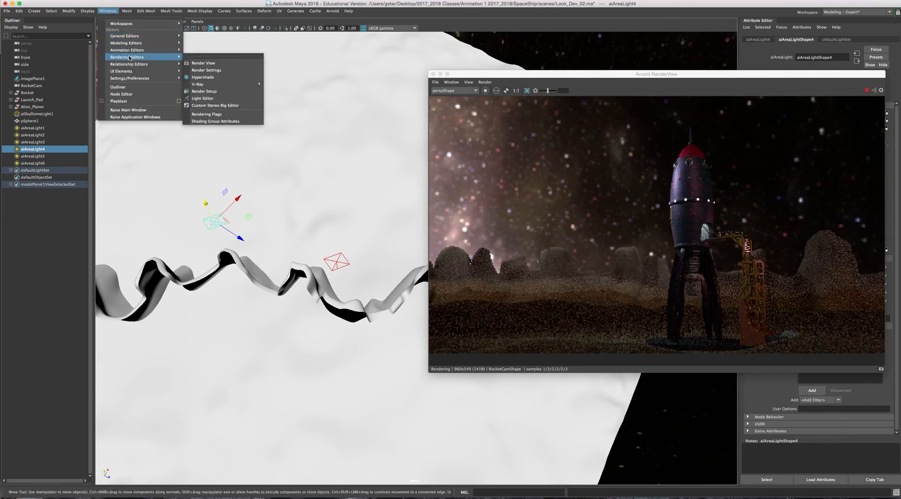
{"action": "left_click", "coordinate": [207, 70]}
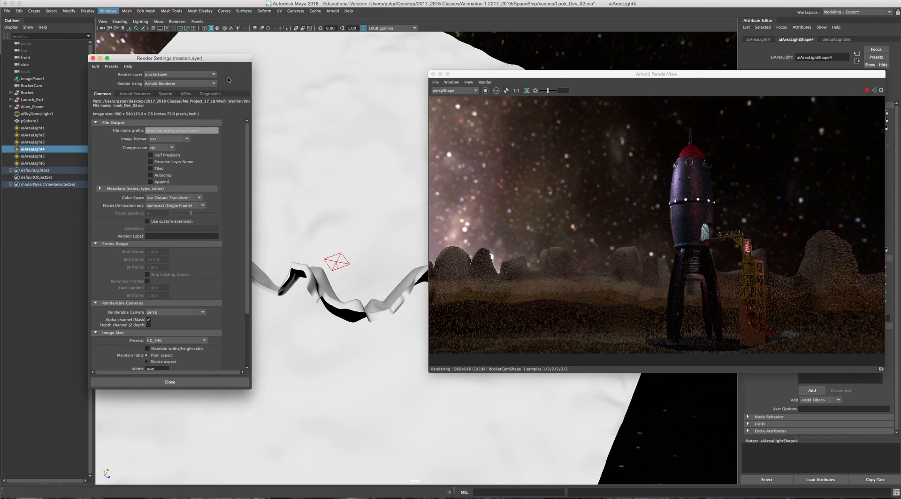
{"action": "left_click", "coordinate": [135, 95]}
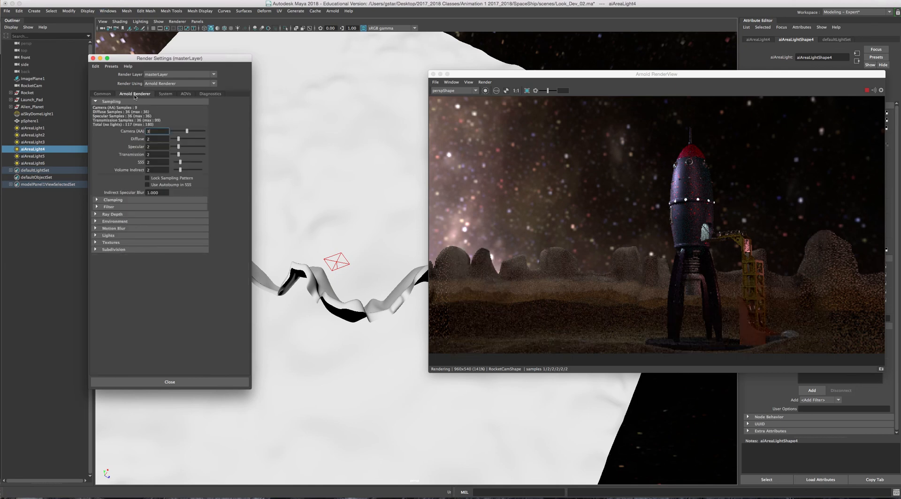
{"action": "left_click", "coordinate": [107, 95]}
{"action": "left_click_drag", "start_coordinate": [247, 135], "coordinate": [245, 190]}
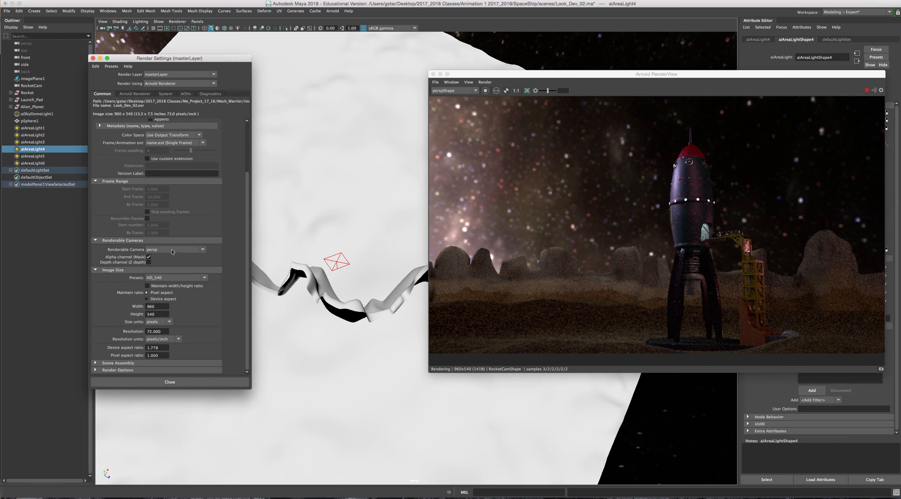
{"action": "left_click", "coordinate": [187, 250]}
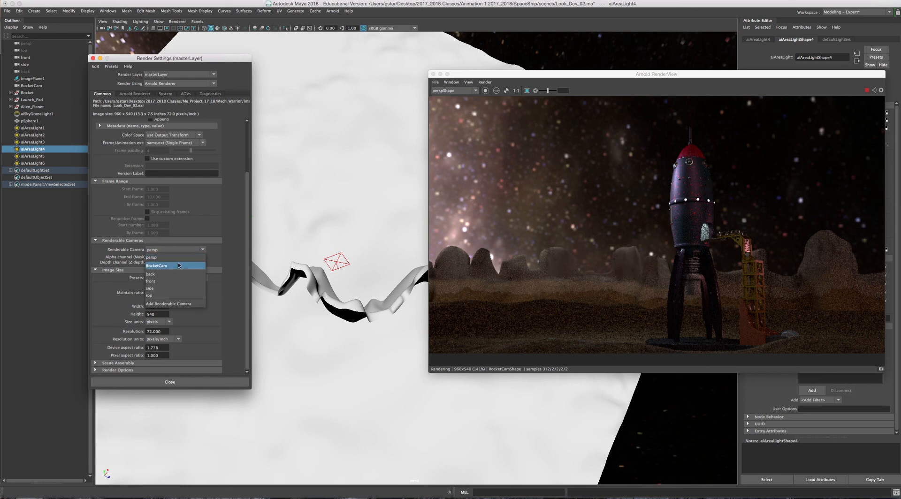
{"action": "left_click", "coordinate": [160, 266]}
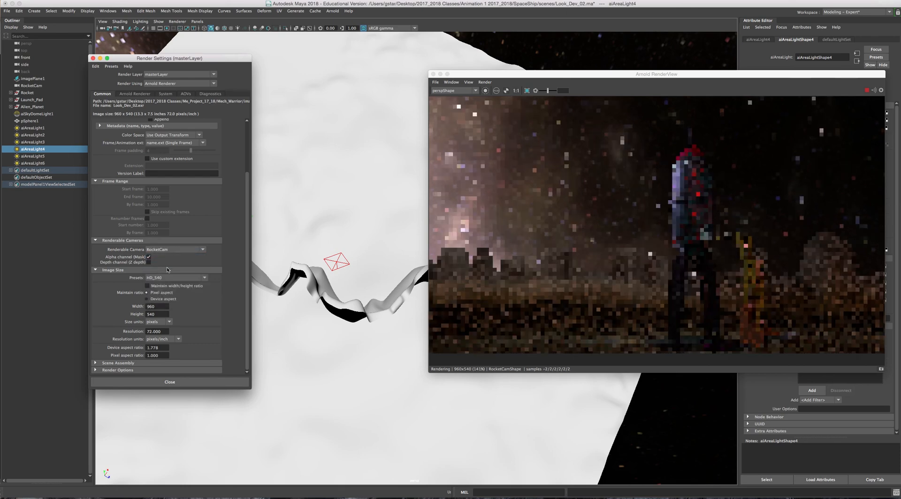
- Set the render image size to the HD_1080 preset
{"action": "left_click", "coordinate": [190, 278]}
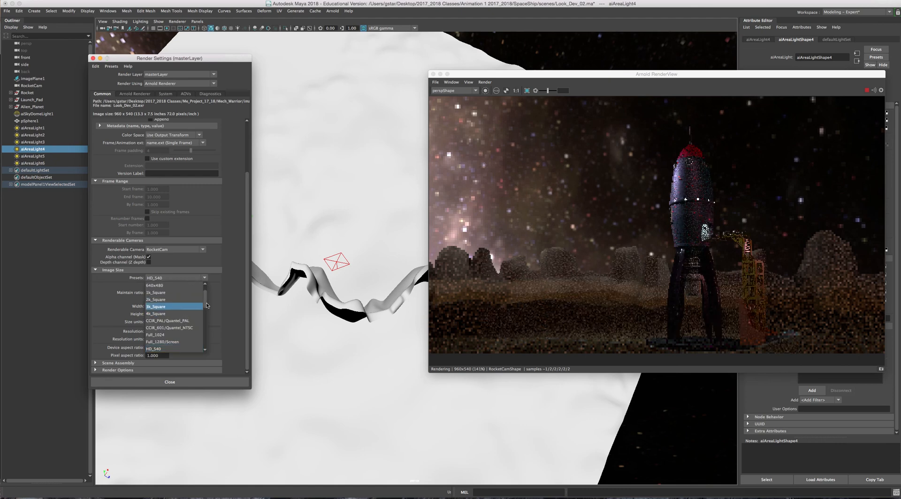
{"action": "left_click_drag", "start_coordinate": [204, 299], "coordinate": [204, 310]}
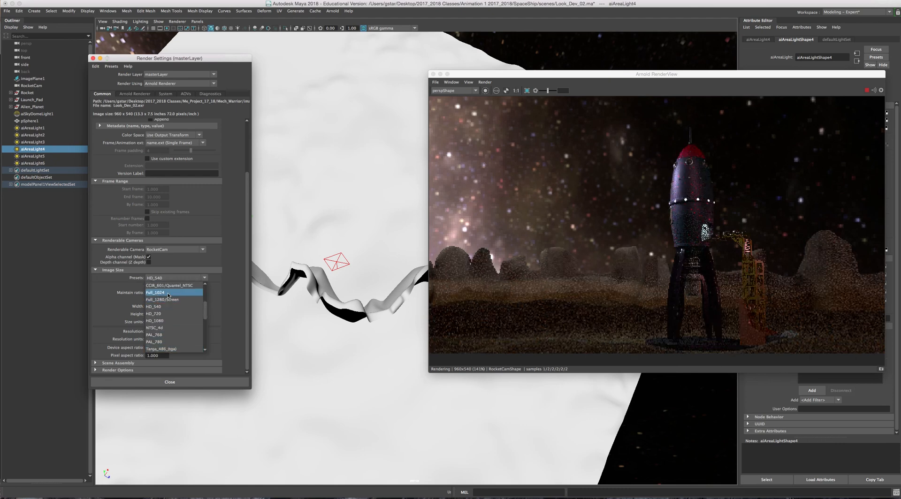
{"action": "left_click", "coordinate": [153, 323]}
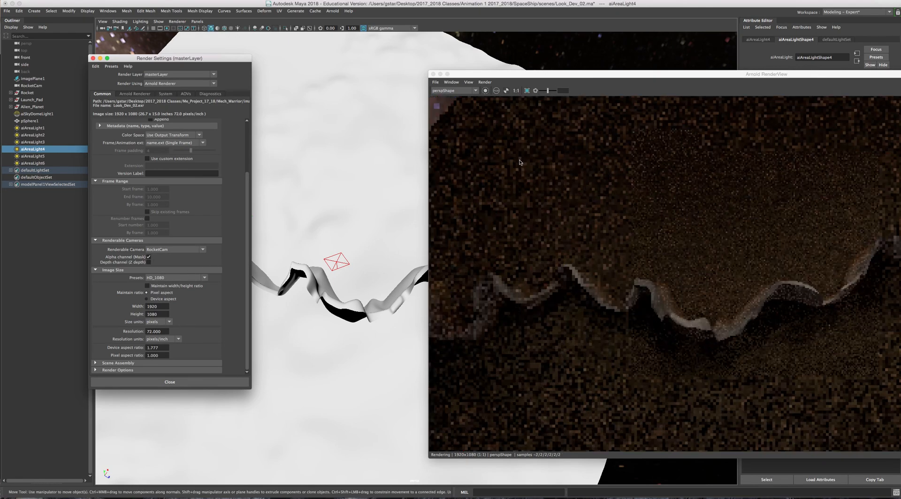
- Switch the Arnold RenderView camera to RocketCamShape and reposition its window so the whole rocket image fits in view
{"action": "scroll", "coordinate": [523, 164], "scroll_direction": "down", "scroll_amount": 3}
{"action": "left_click", "coordinate": [469, 91]}
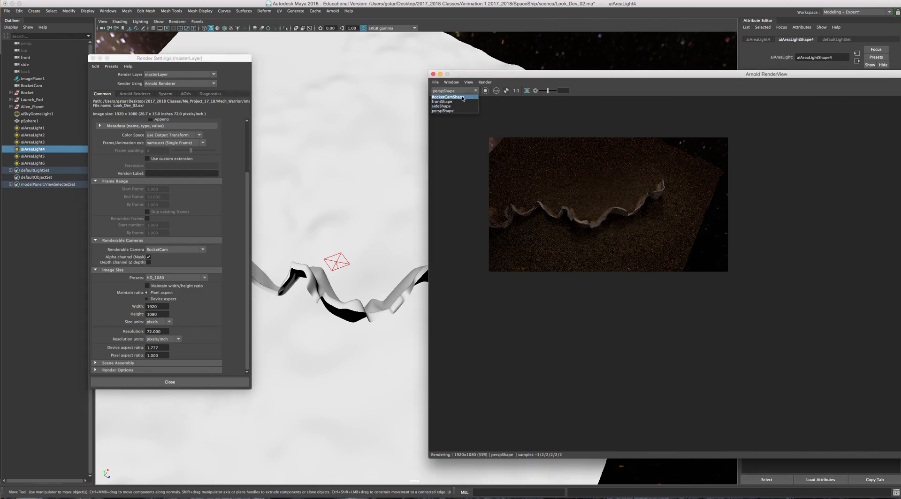
{"action": "left_click", "coordinate": [448, 97]}
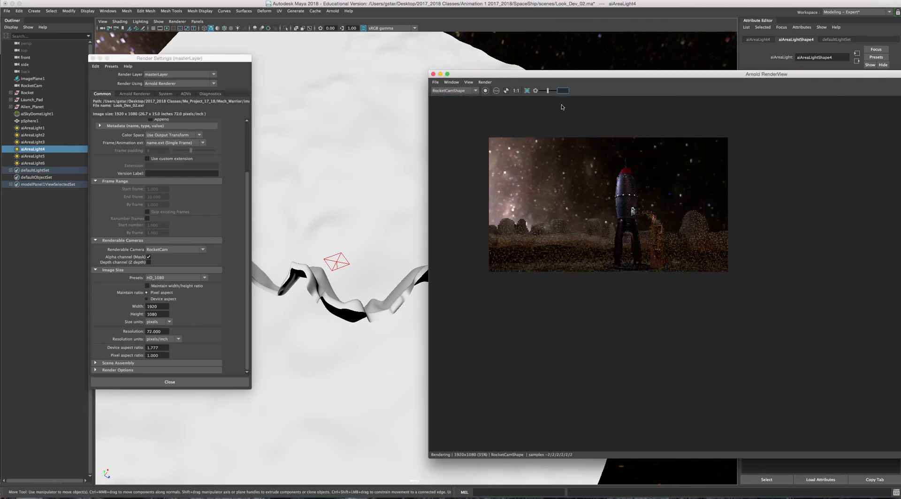
{"action": "left_click_drag", "start_coordinate": [555, 77], "coordinate": [437, 73]}
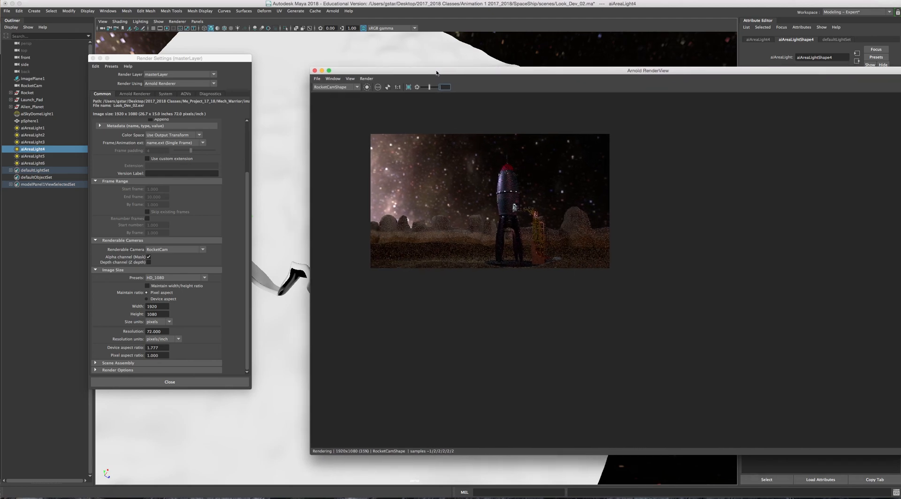
{"action": "left_click", "coordinate": [398, 88]}
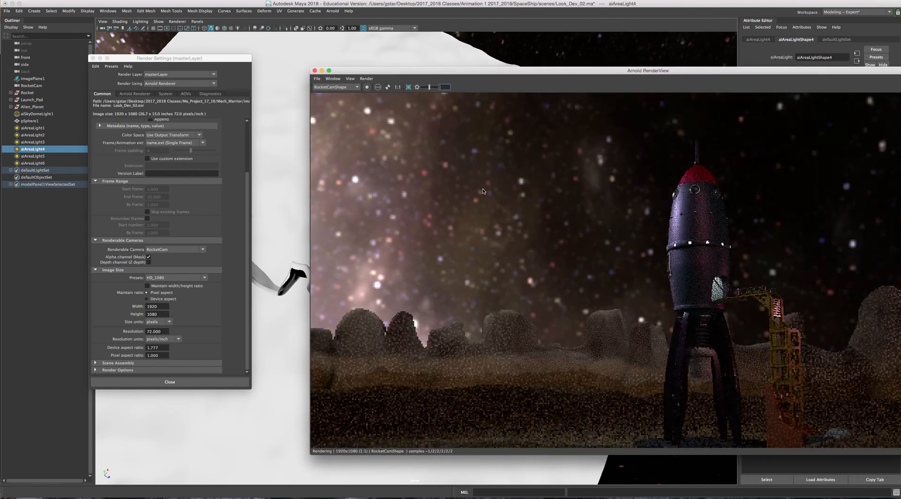
{"action": "scroll", "coordinate": [574, 217], "scroll_direction": "down", "scroll_amount": 2}
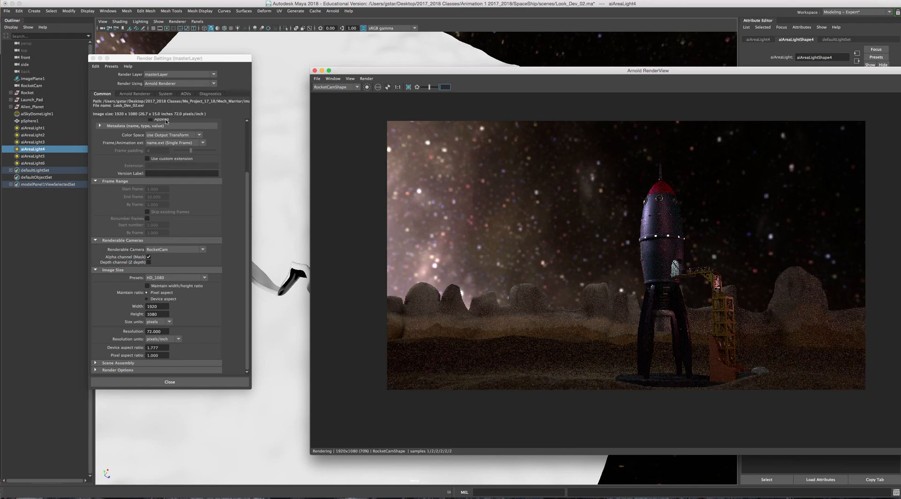
- Set the Arnold sampling to Camera (AA) 5, Diffuse 3, Specular 3, Transmission 4 and SSS 3
{"action": "left_click", "coordinate": [126, 94]}
{"action": "left_click", "coordinate": [162, 131]}
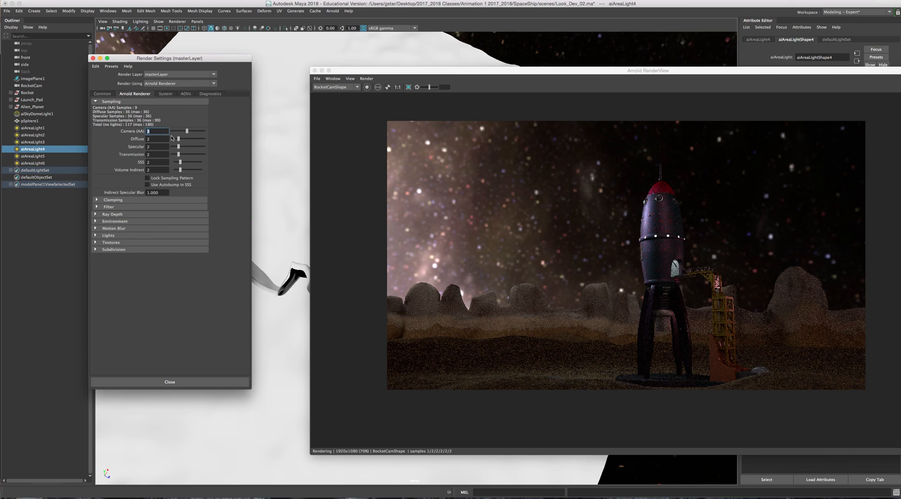
{"action": "type", "text": "5"}
{"action": "key", "text": "Tab"}
{"action": "type", "text": "3"}
{"action": "key", "text": "Tab"}
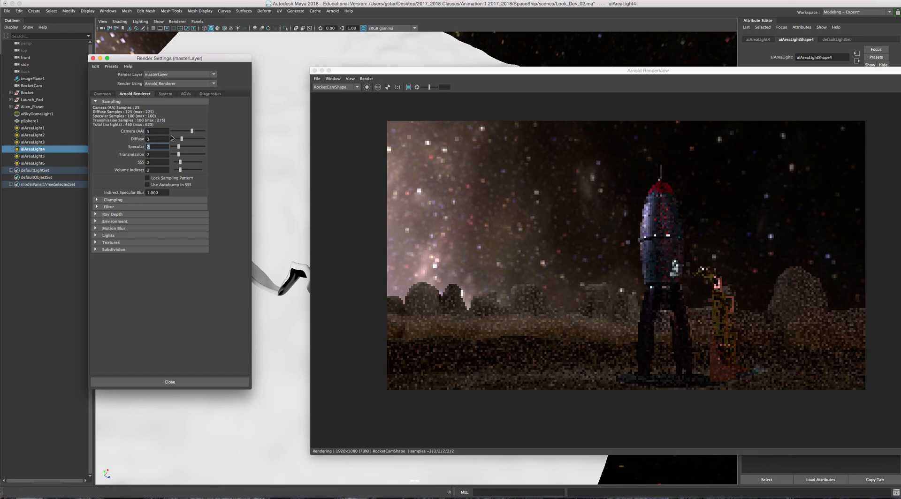
{"action": "type", "text": "3"}
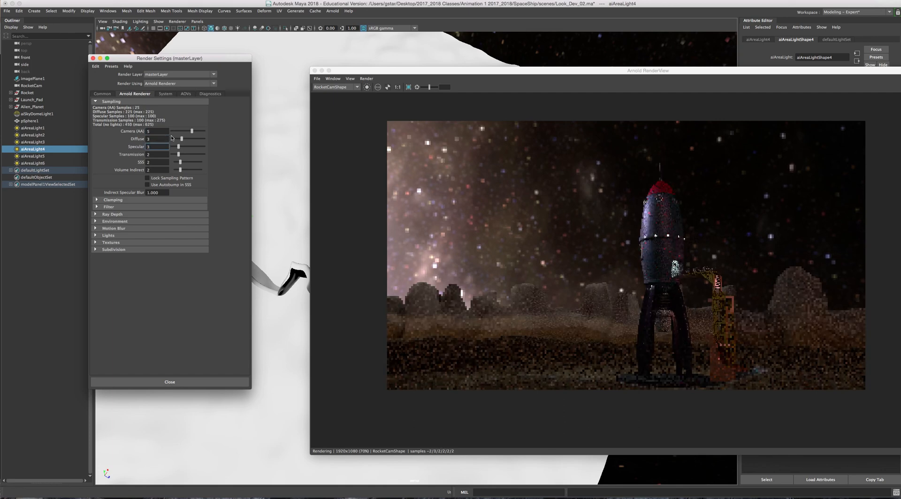
{"action": "key", "text": "Tab"}
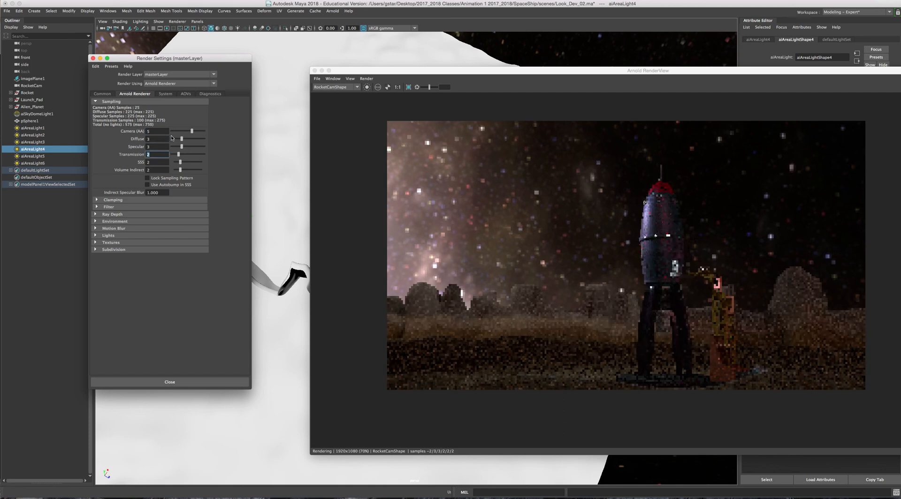
{"action": "type", "text": "4"}
{"action": "key", "text": "Tab"}
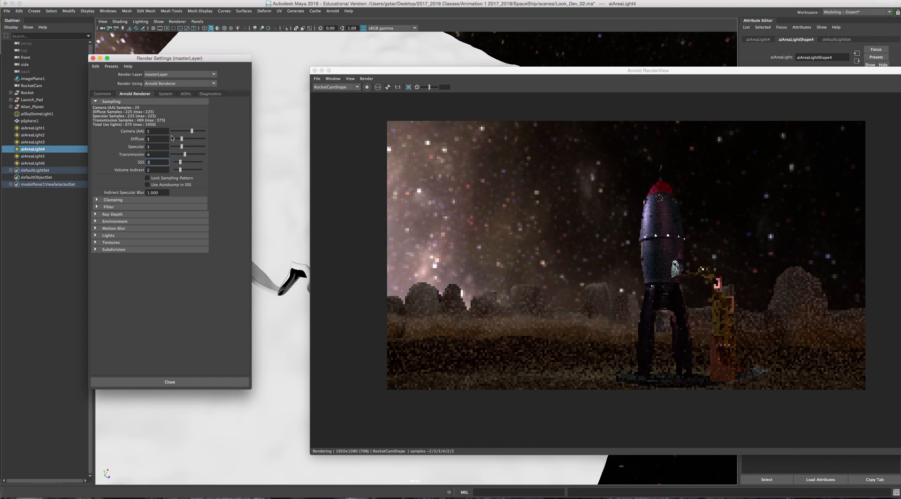
- Set the Diffuse and Specular ray depth to 2 each, and move the Render Settings window beside the render view
{"action": "left_click", "coordinate": [101, 207]}
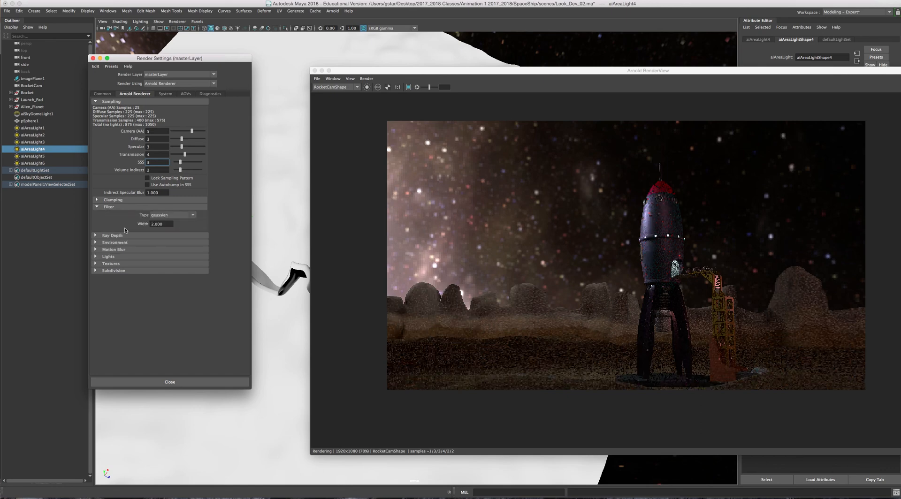
{"action": "left_click", "coordinate": [112, 235]}
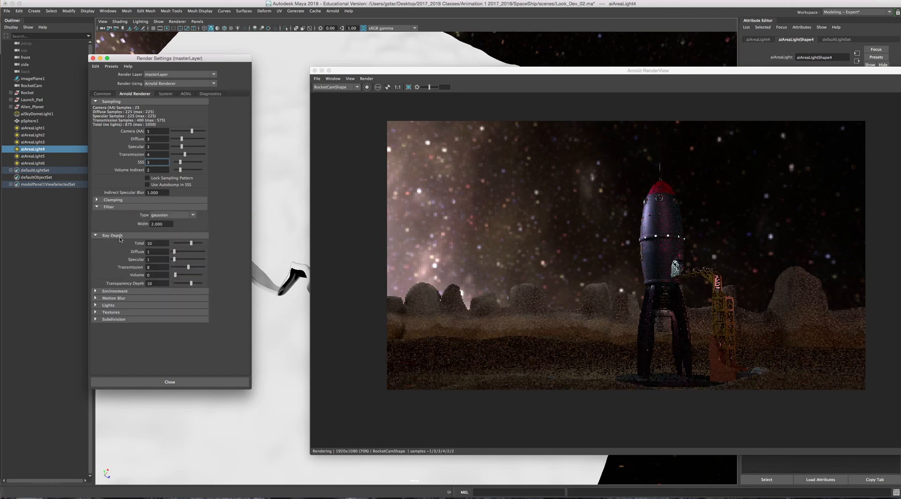
{"action": "double_click", "coordinate": [158, 252]}
{"action": "type", "text": "2"}
{"action": "key", "text": "Tab"}
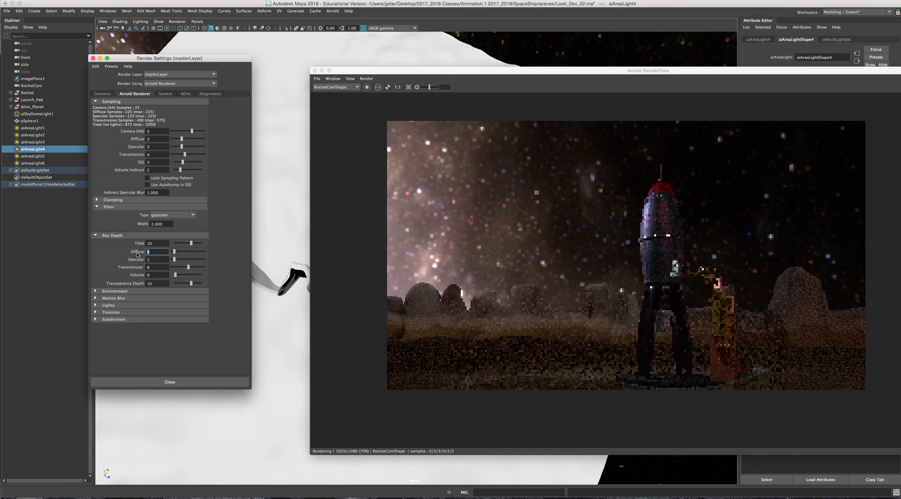
{"action": "type", "text": "2"}
{"action": "key", "text": "Tab"}
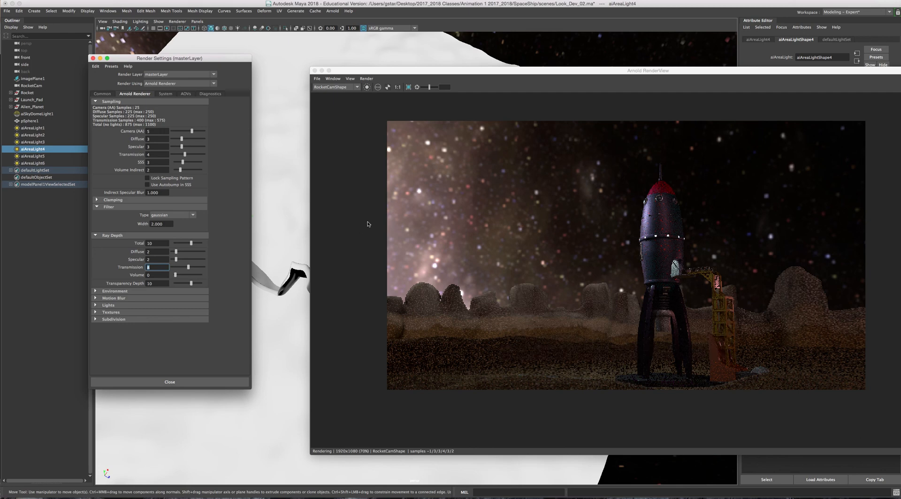
{"action": "left_click_drag", "start_coordinate": [208, 59], "coordinate": [267, 72]}
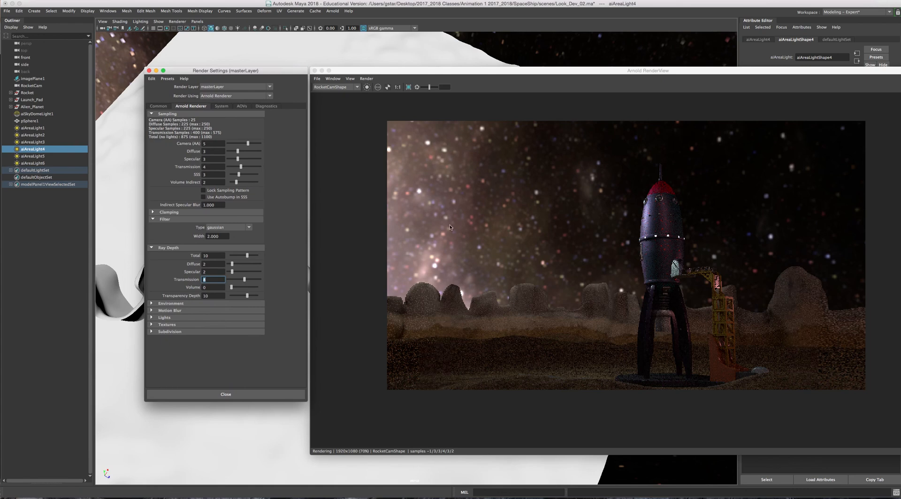
{"action": "left_click", "coordinate": [444, 73]}
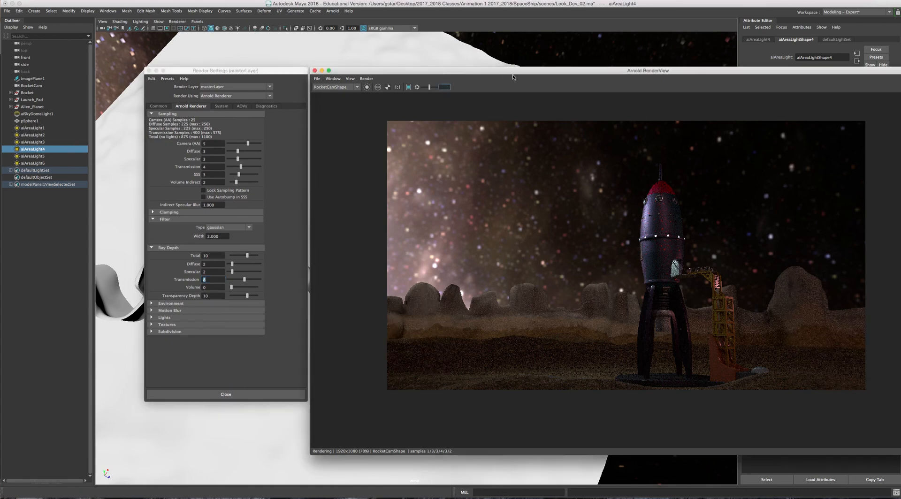